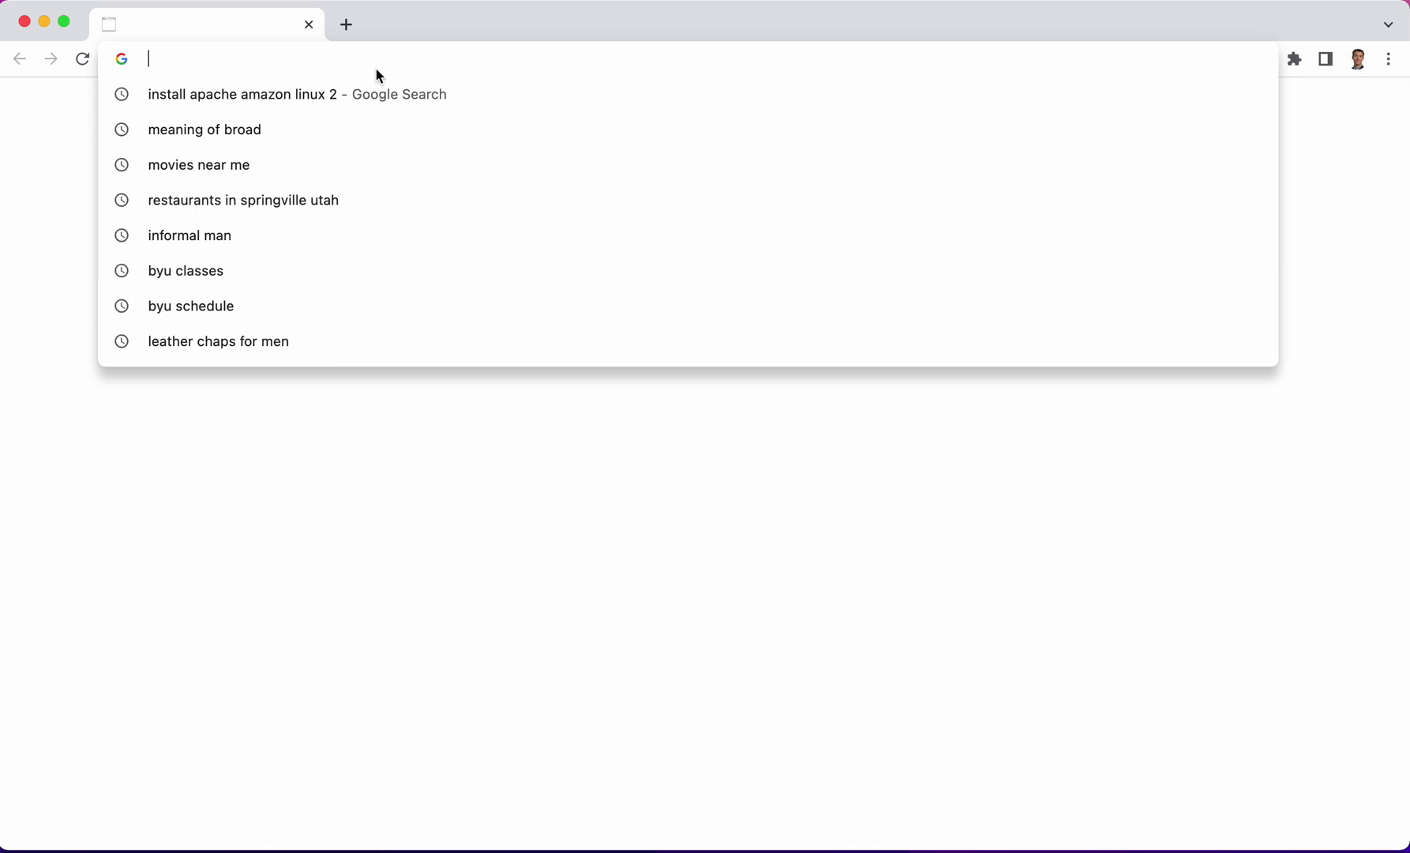
Search Google for 'aws pricing calculator' and open the AWS Pricing Calculator result.
text(aws r)
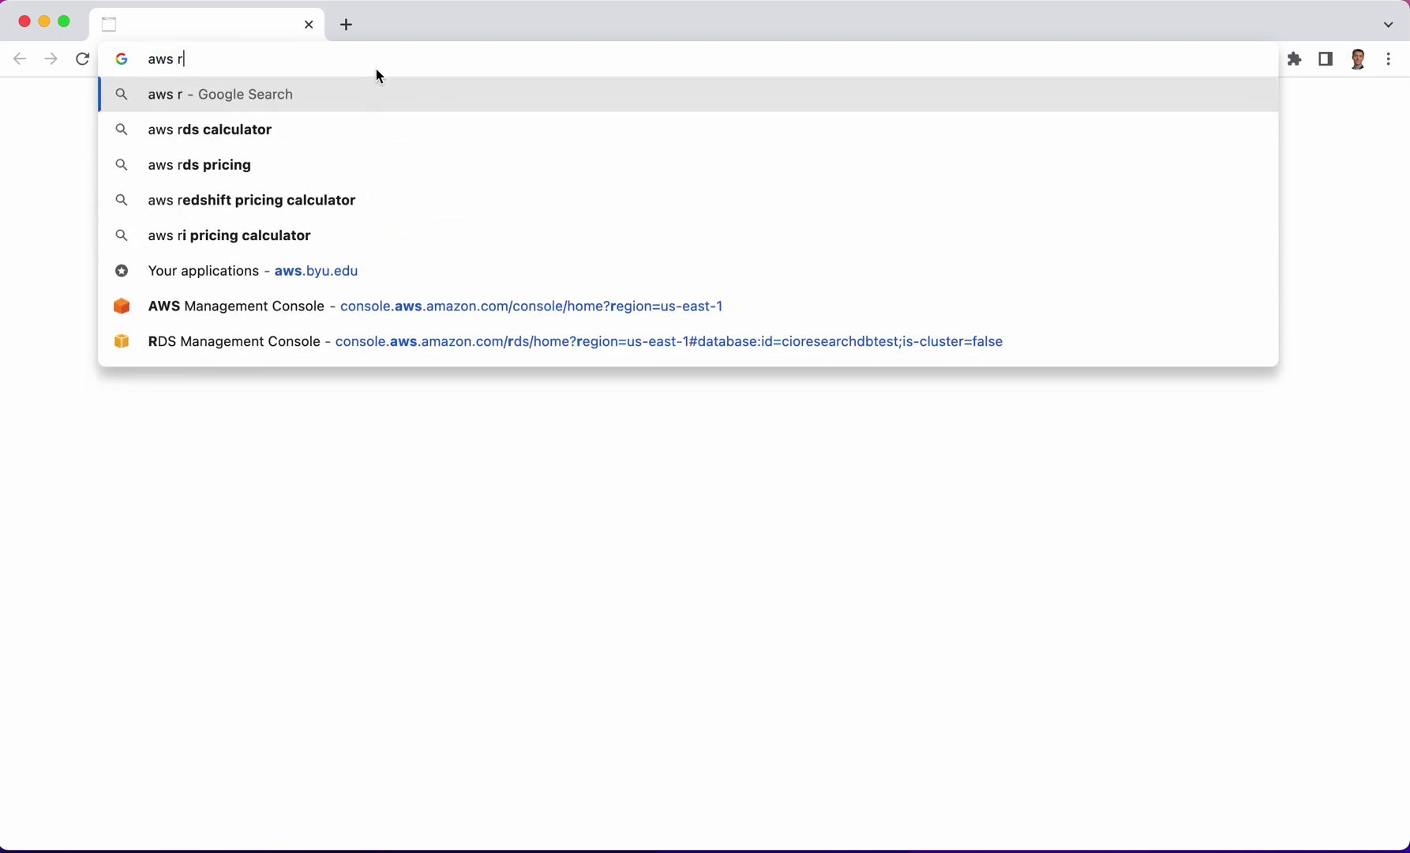
key(BackSpace)
text(pricing calculator)
key(Return)
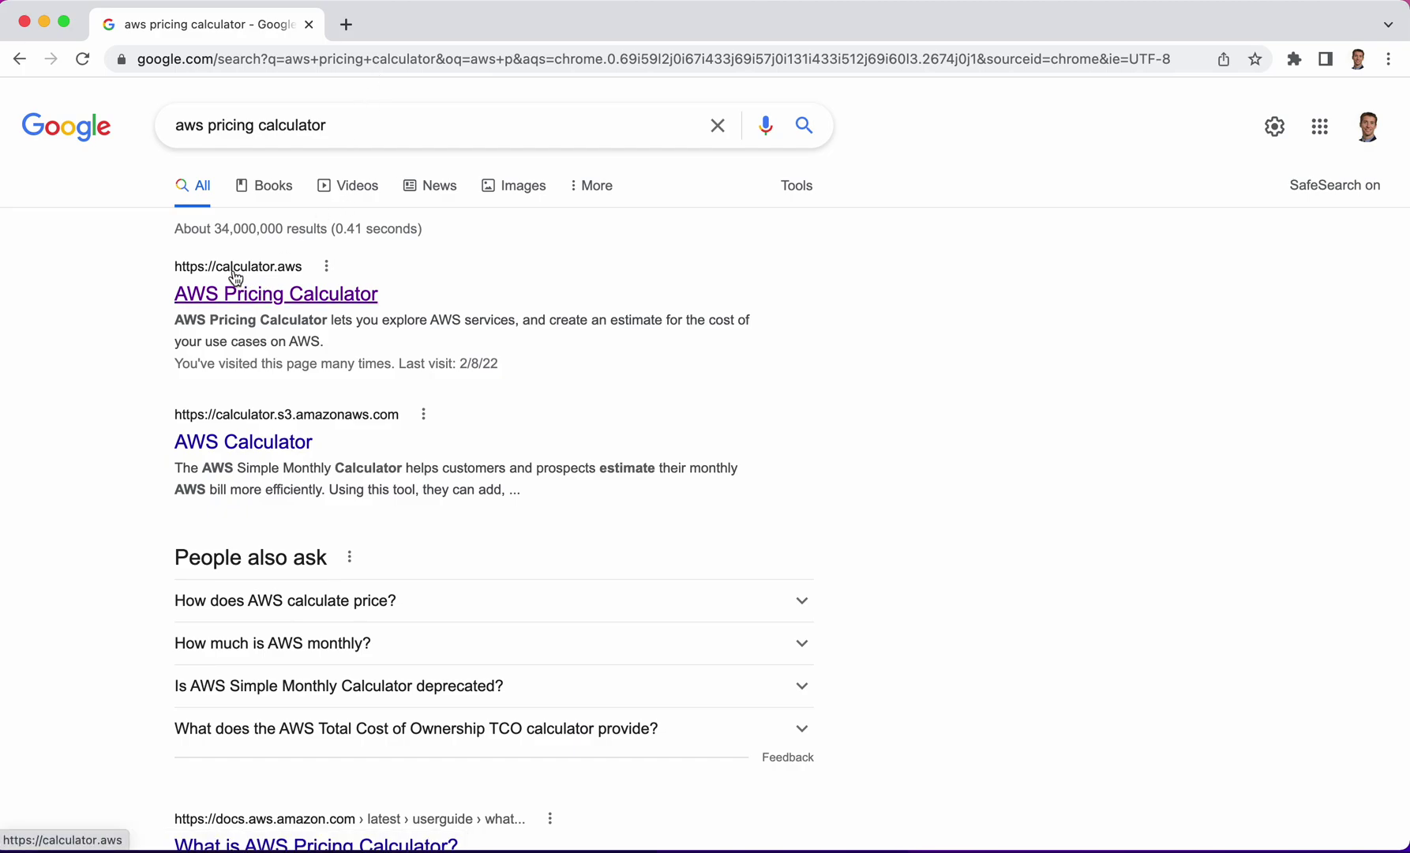
click(289, 283)
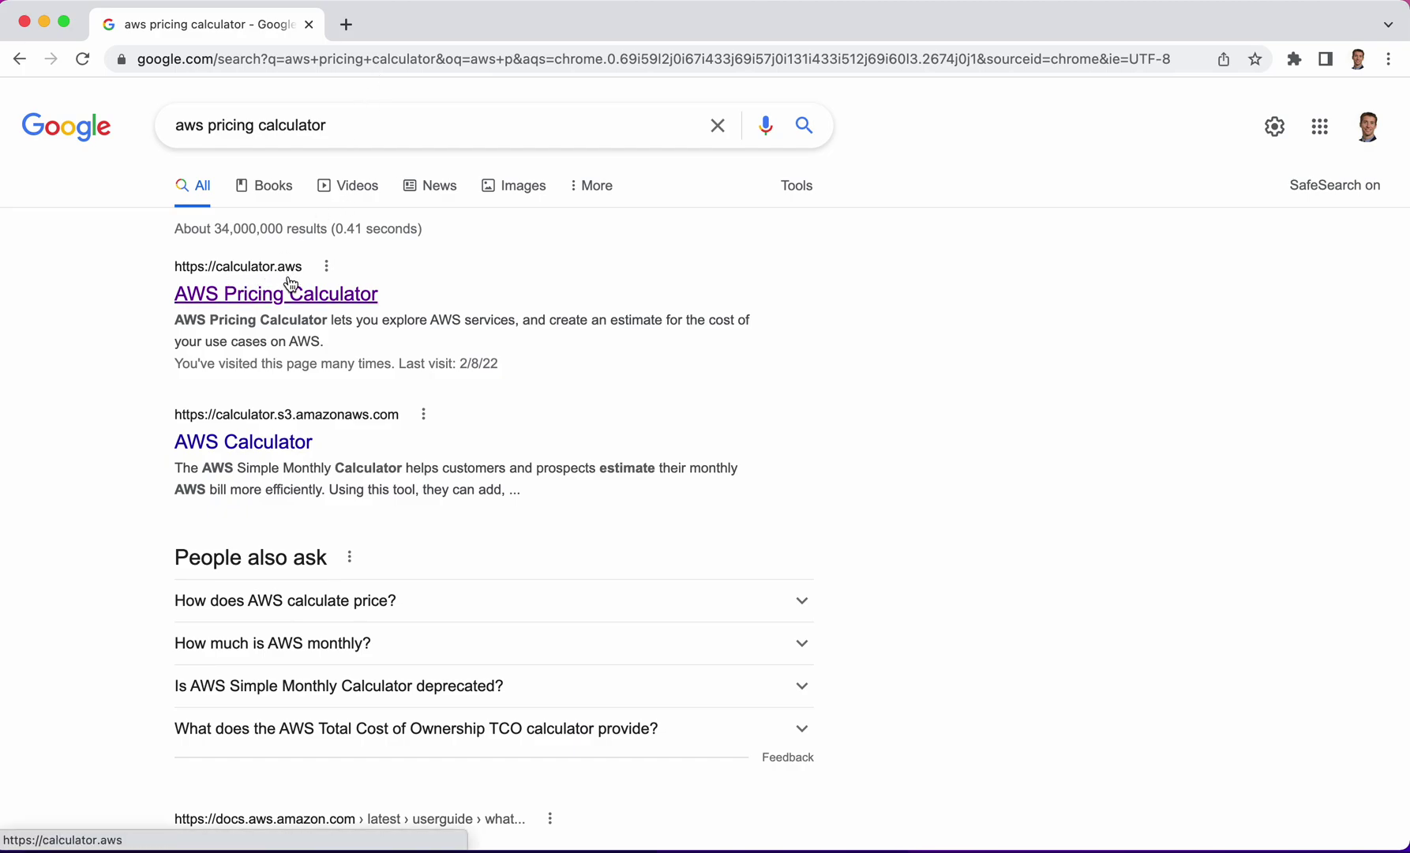
Open AWS Pricing Calculator, create a new estimate, and filter services by 'ec2'.
click(276, 304)
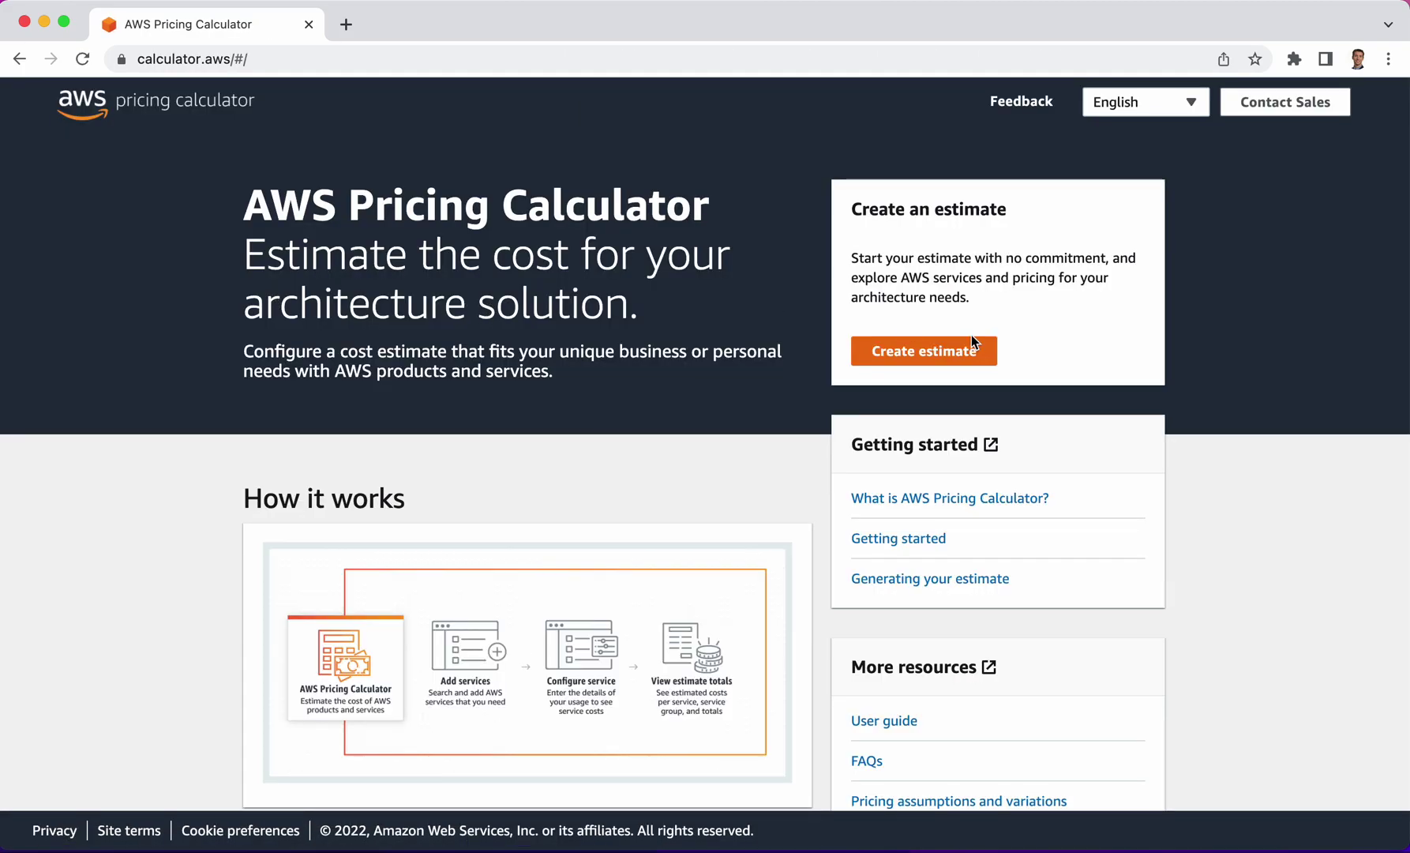
click(914, 360)
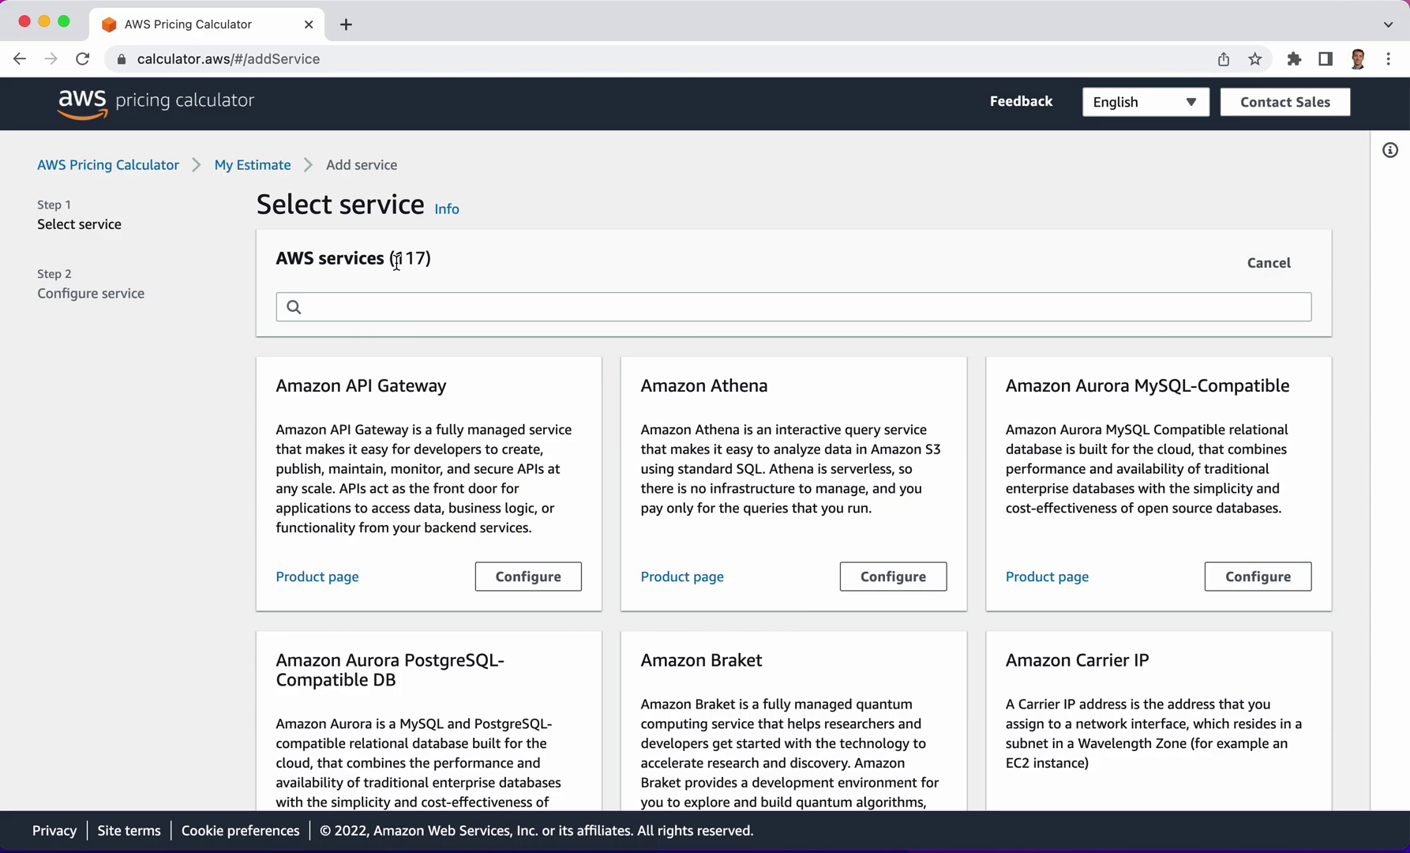
click(366, 308)
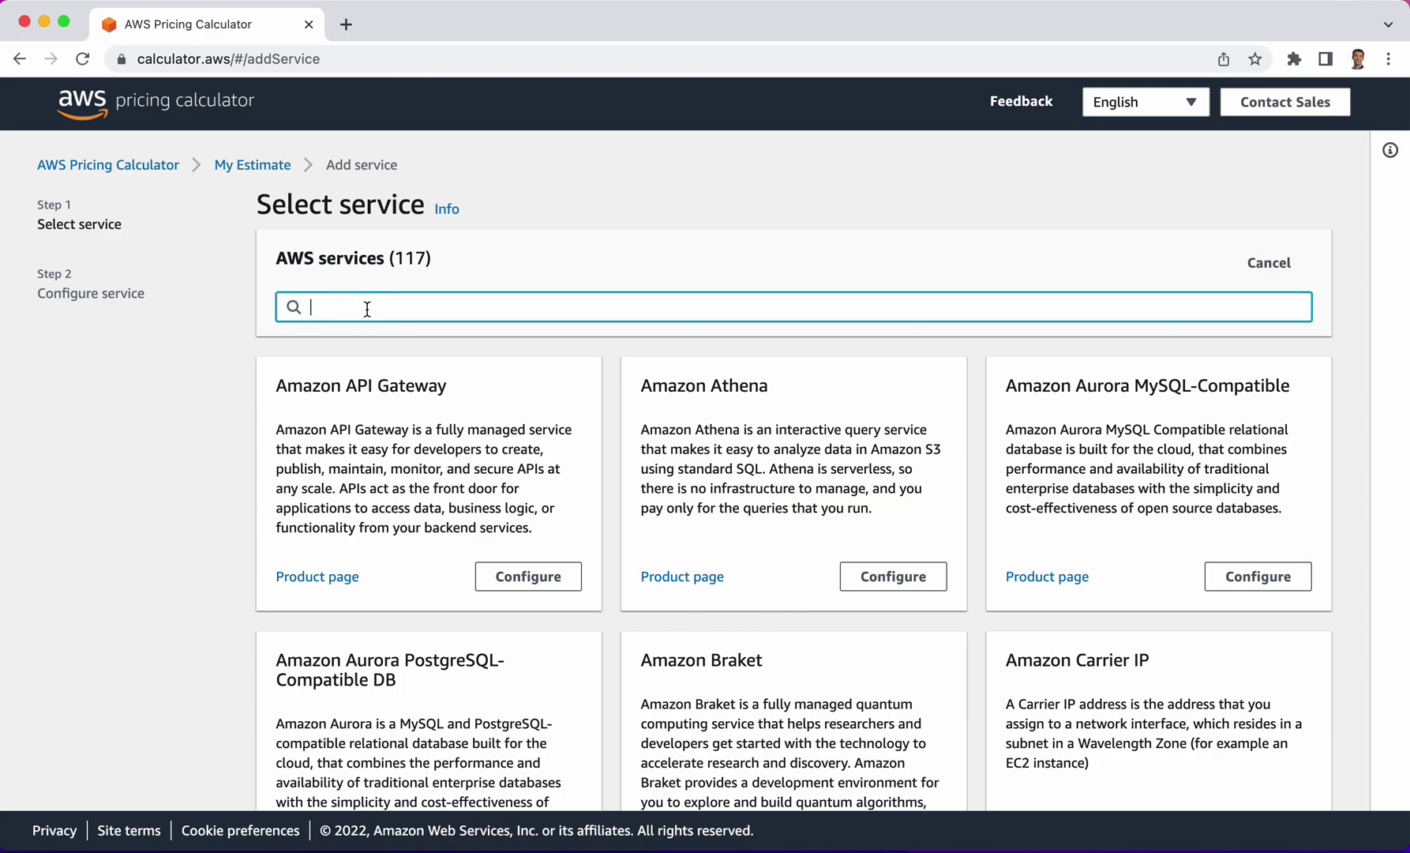
text(ec2)
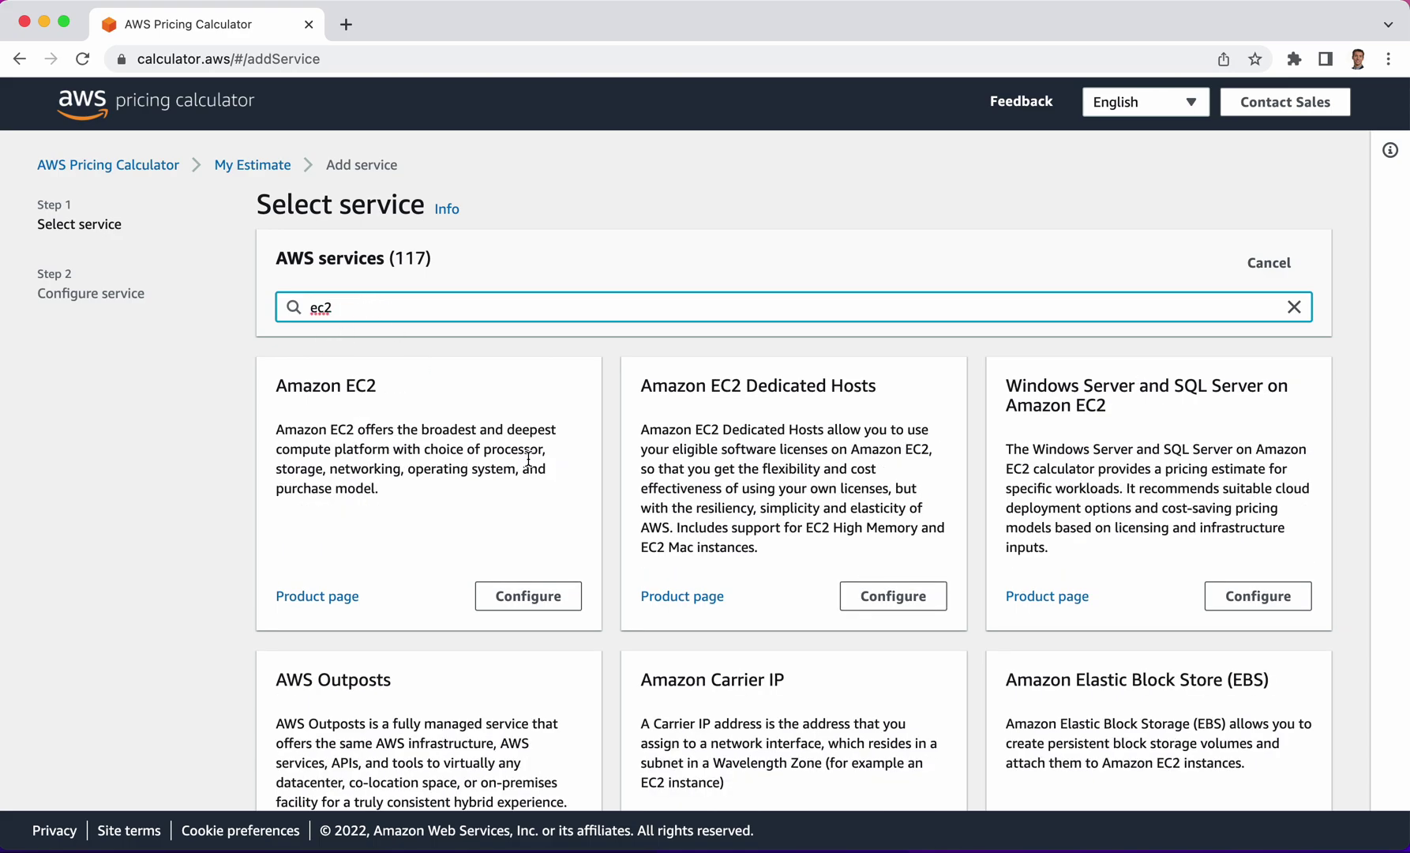
Open the Amazon EC2 configuration form and look through its settings.
click(544, 598)
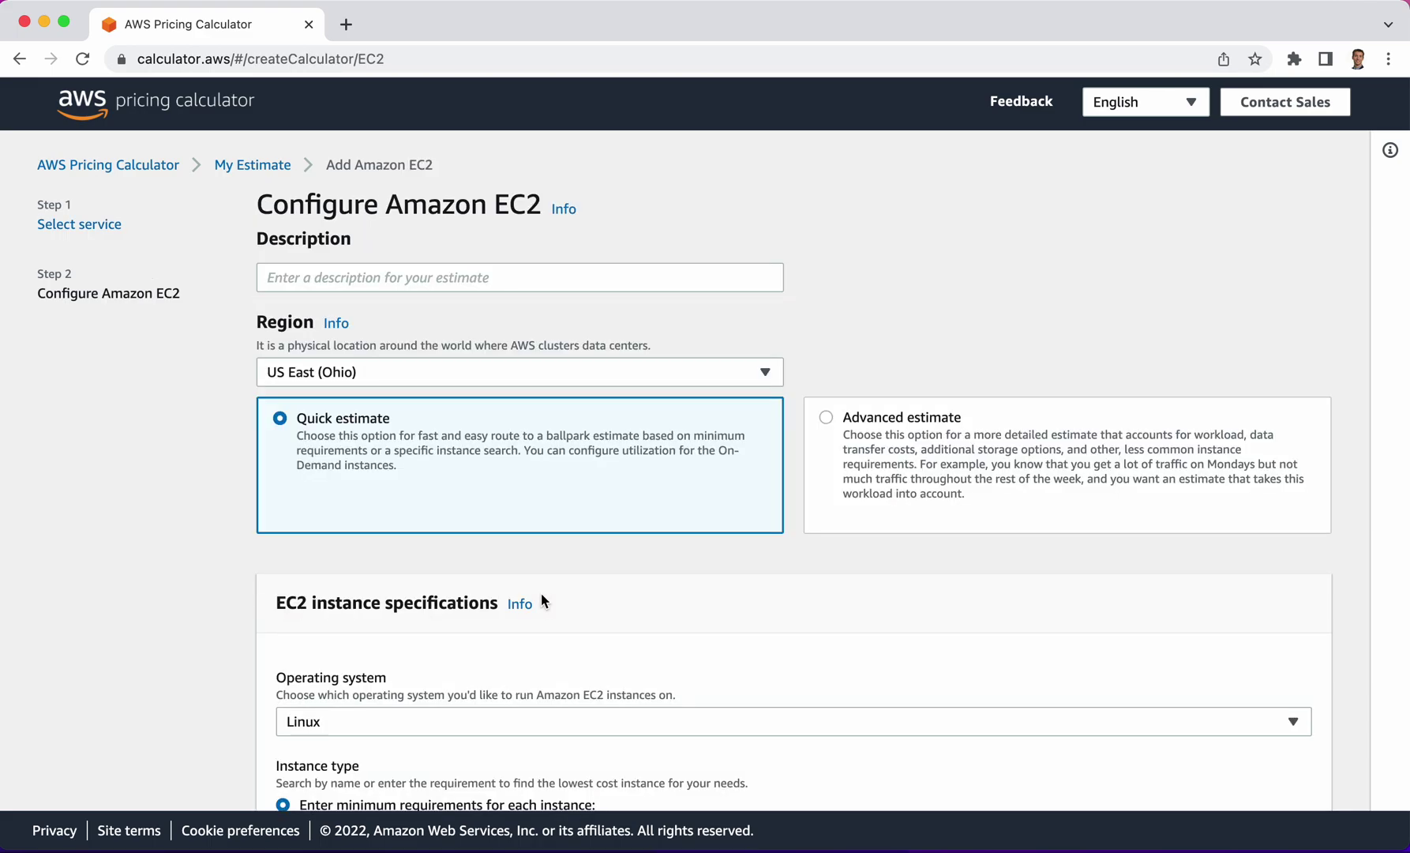
scroll(794, 377, down, 1)
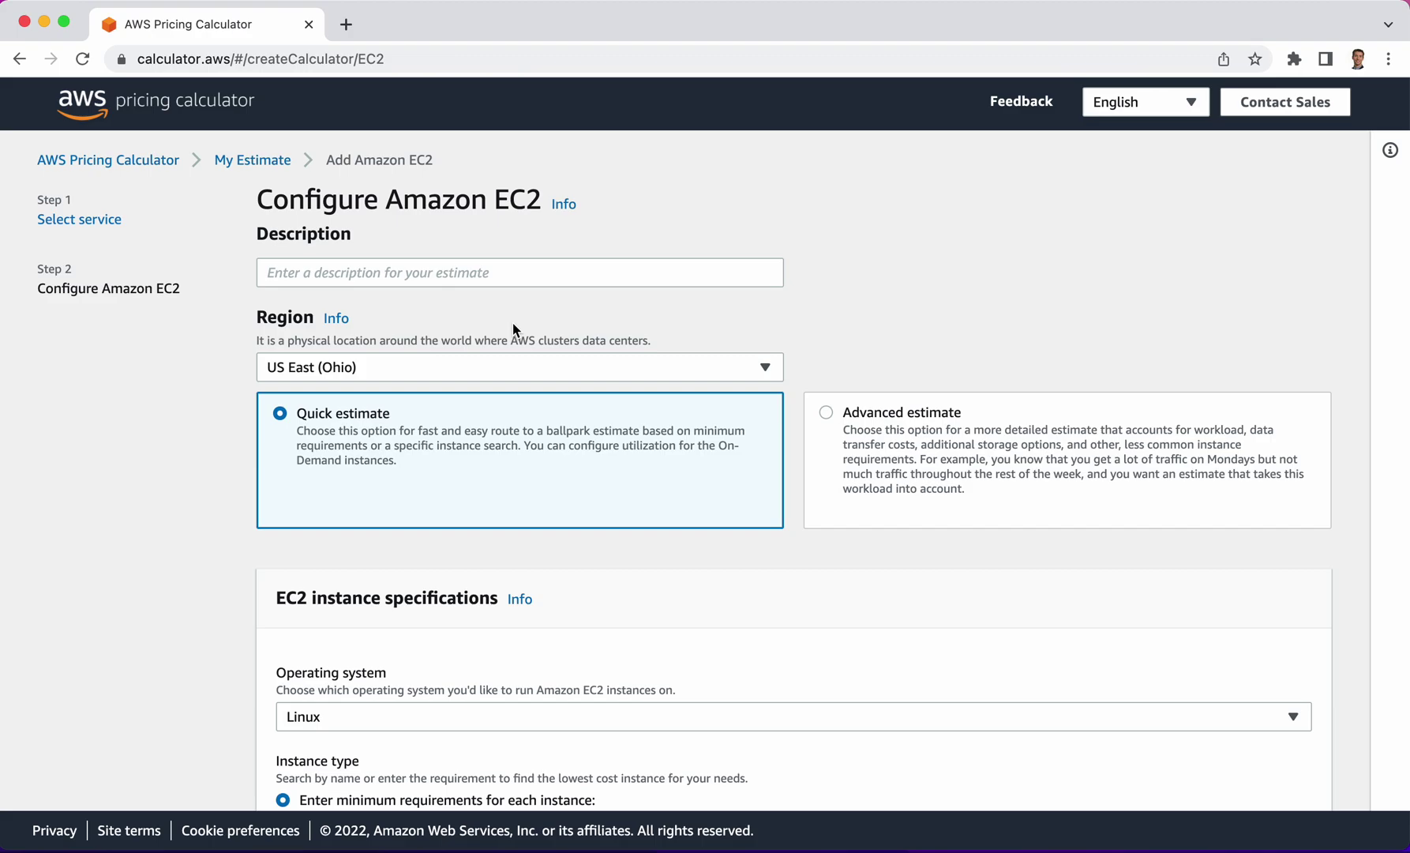
scroll(527, 482, down, 5)
scroll(527, 492, down, 20)
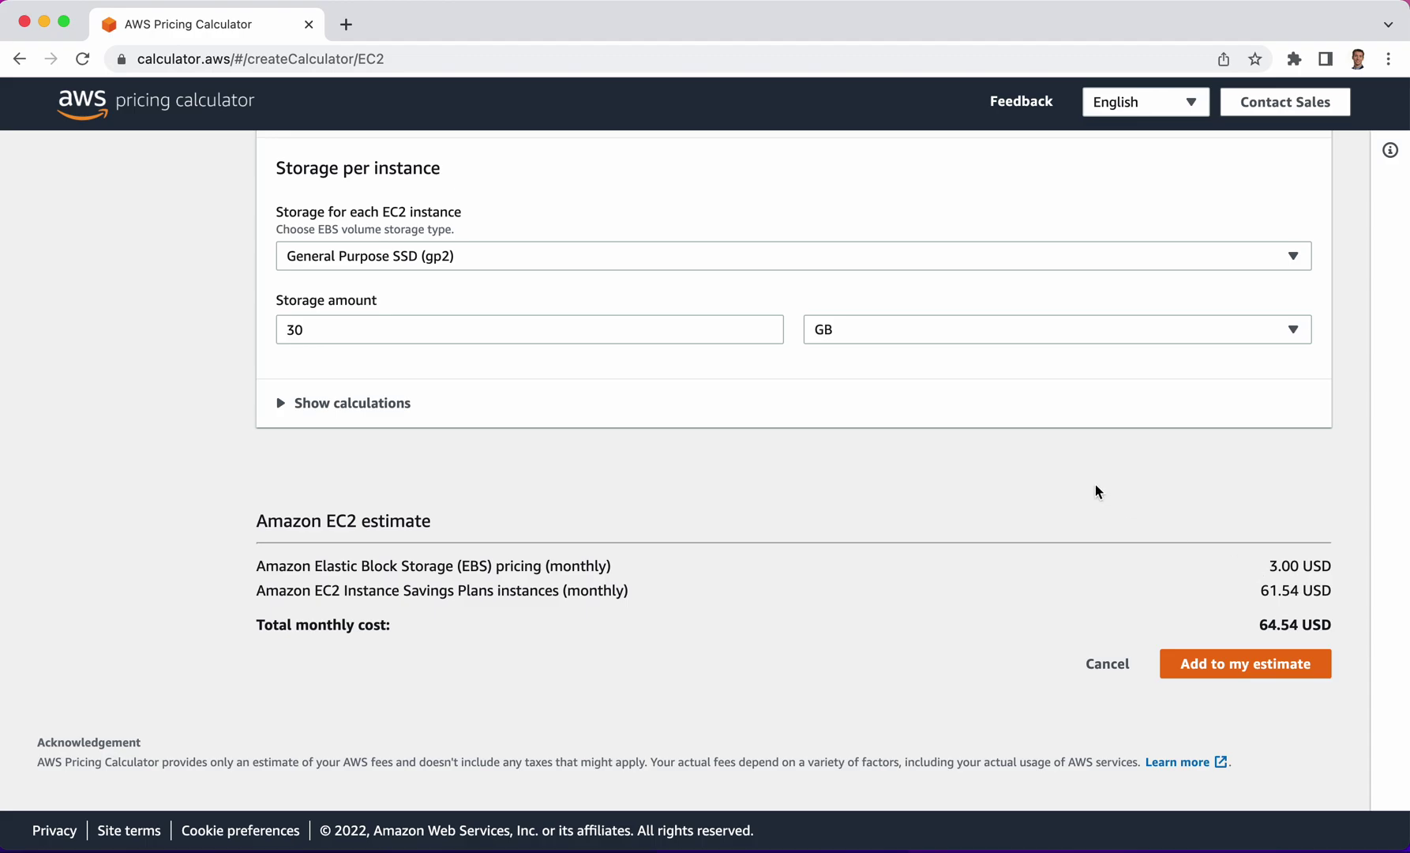
scroll(1109, 458, up, 20)
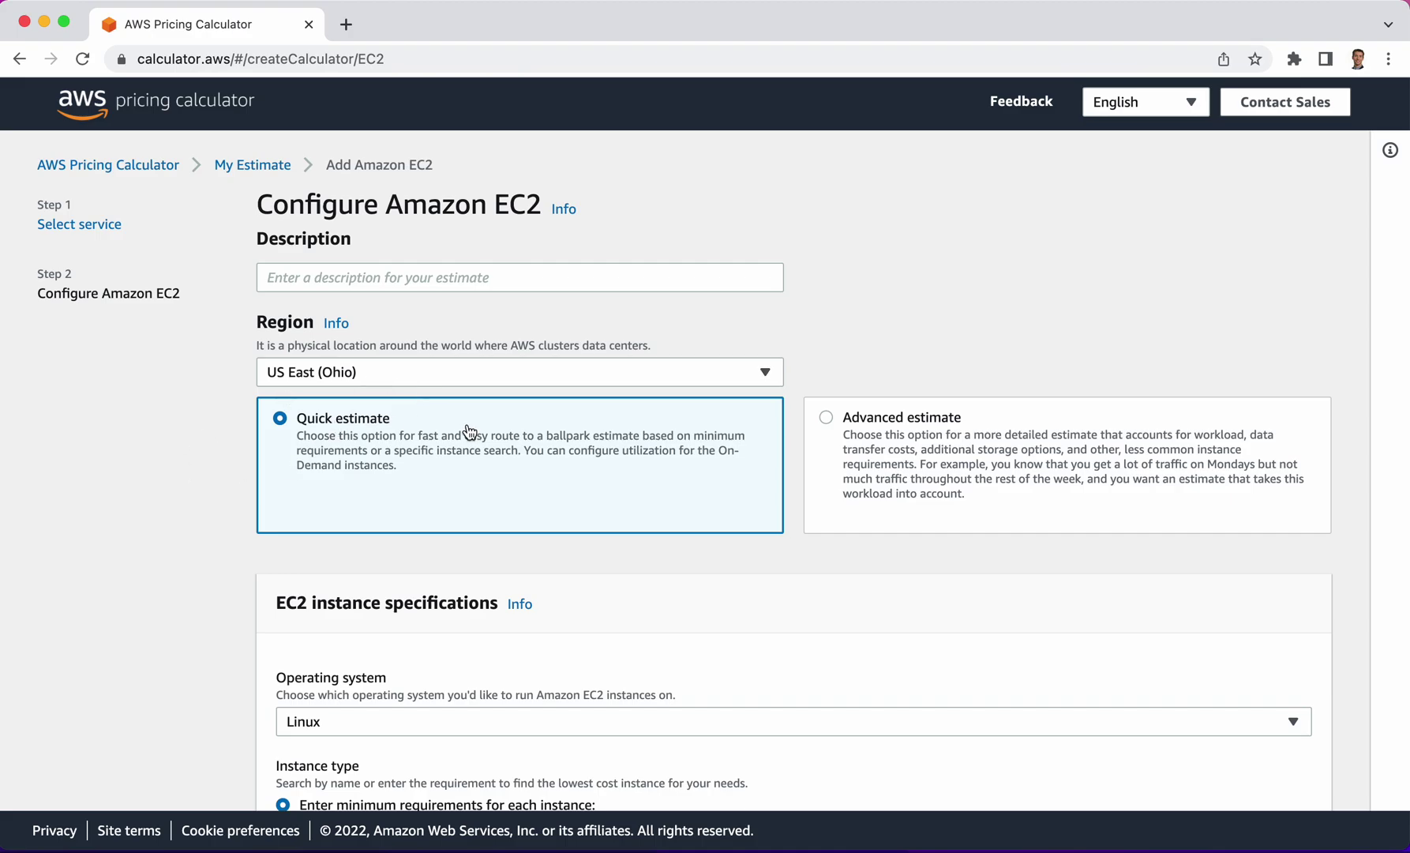
scroll(469, 432, down, 3)
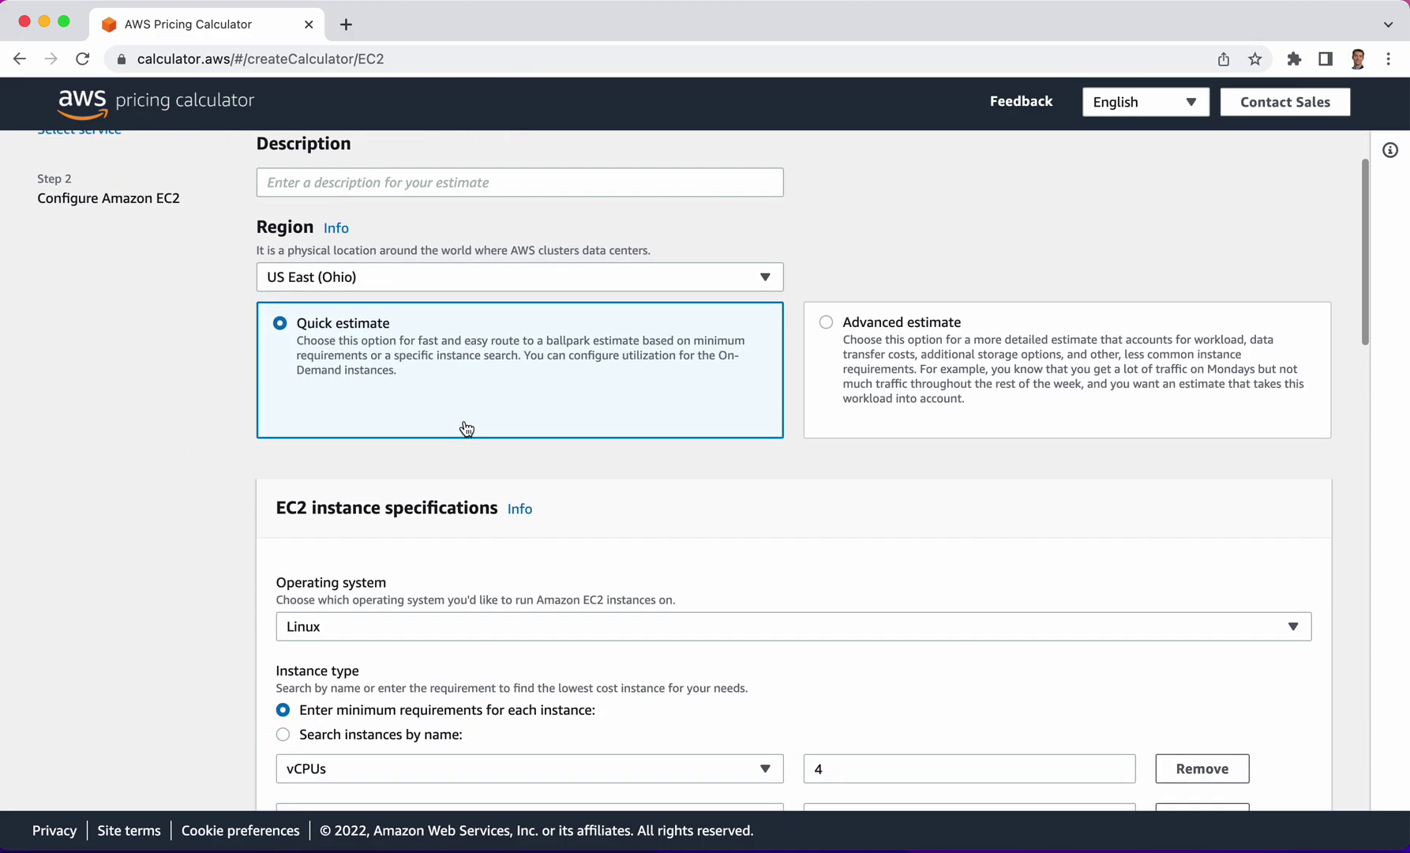
Browse the Region list and close it, leaving US East (Ohio) selected.
click(368, 276)
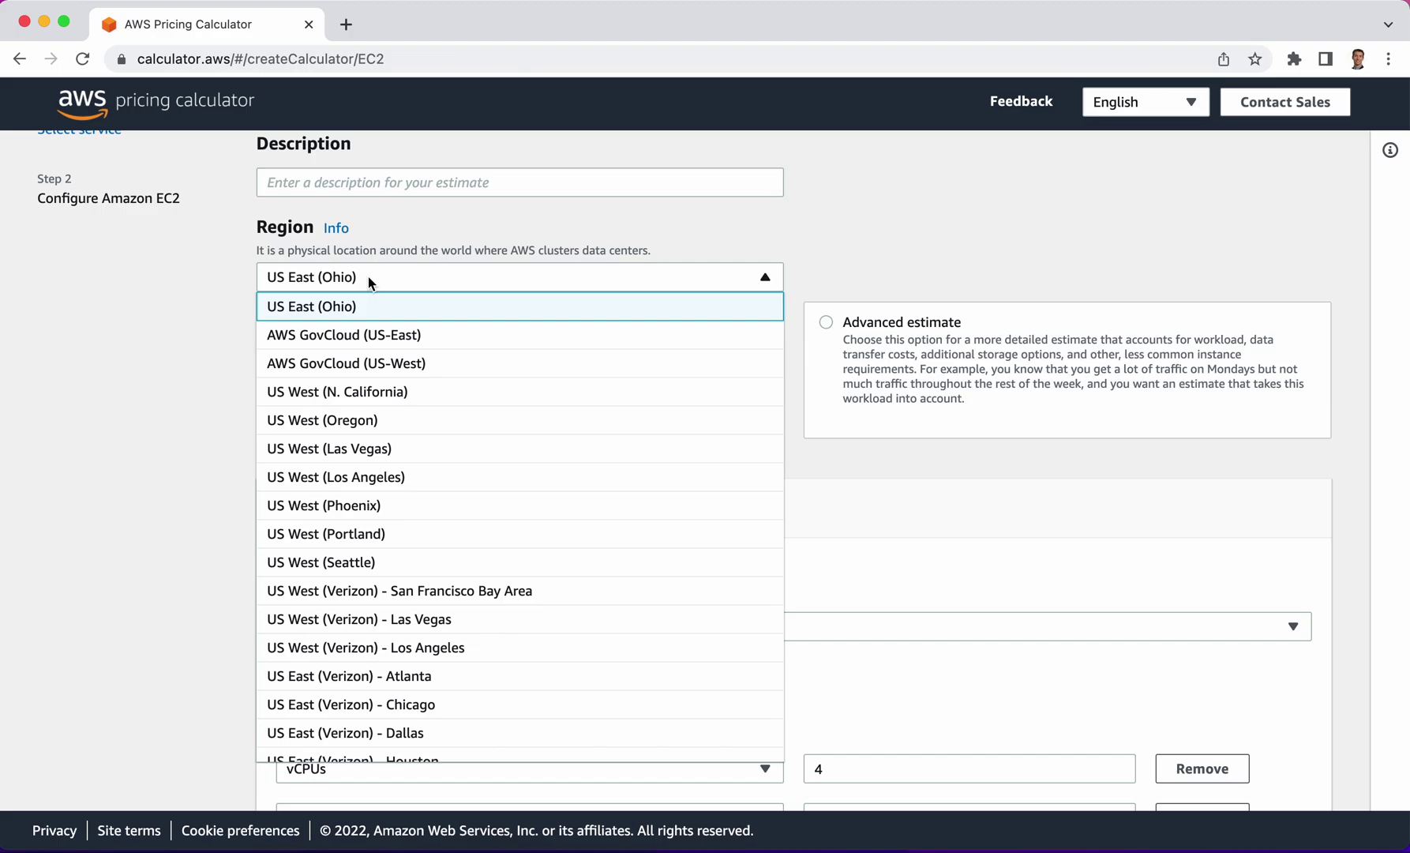
scroll(391, 593, down, 3)
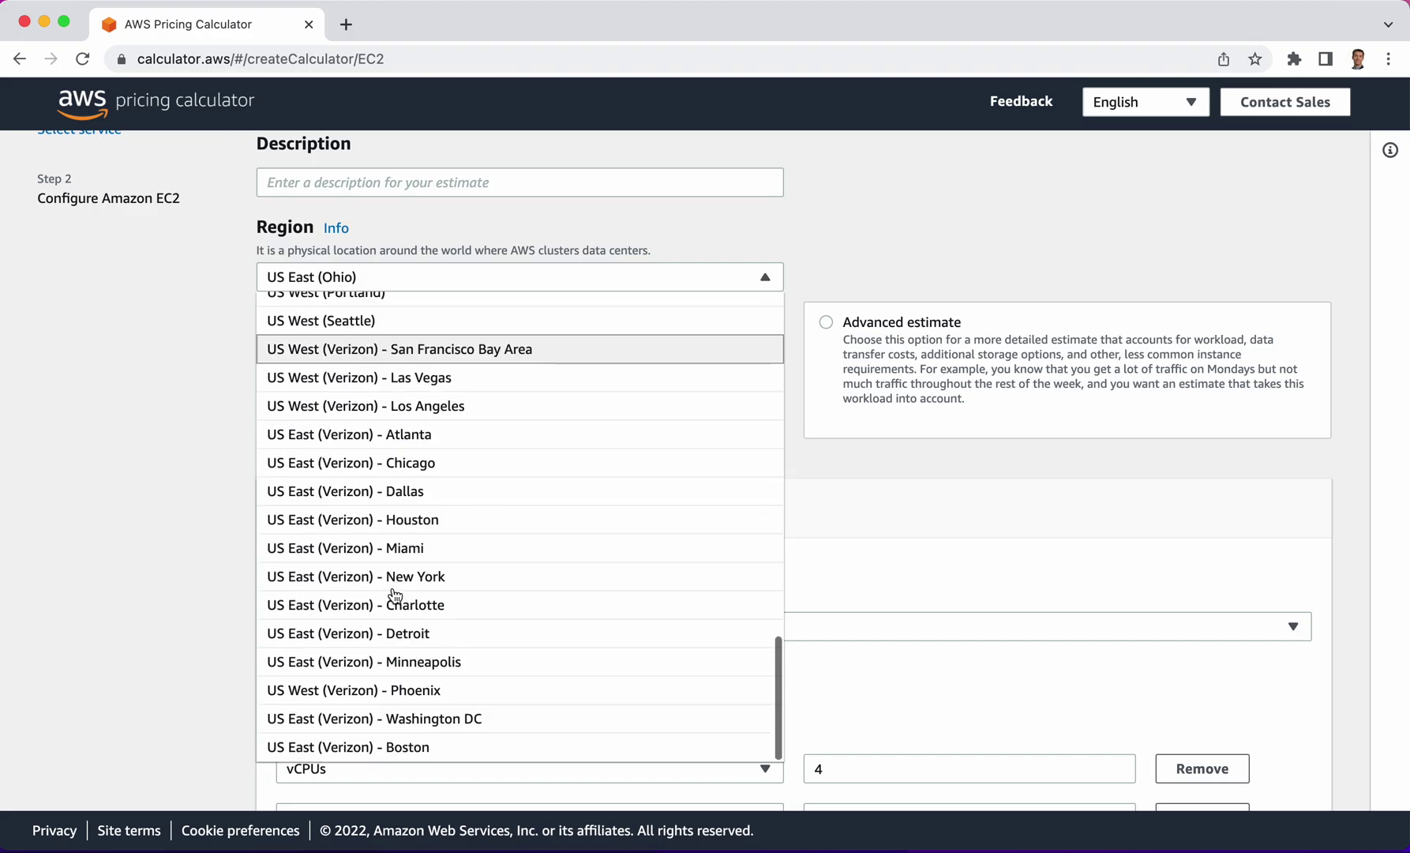
scroll(395, 597, up, 10)
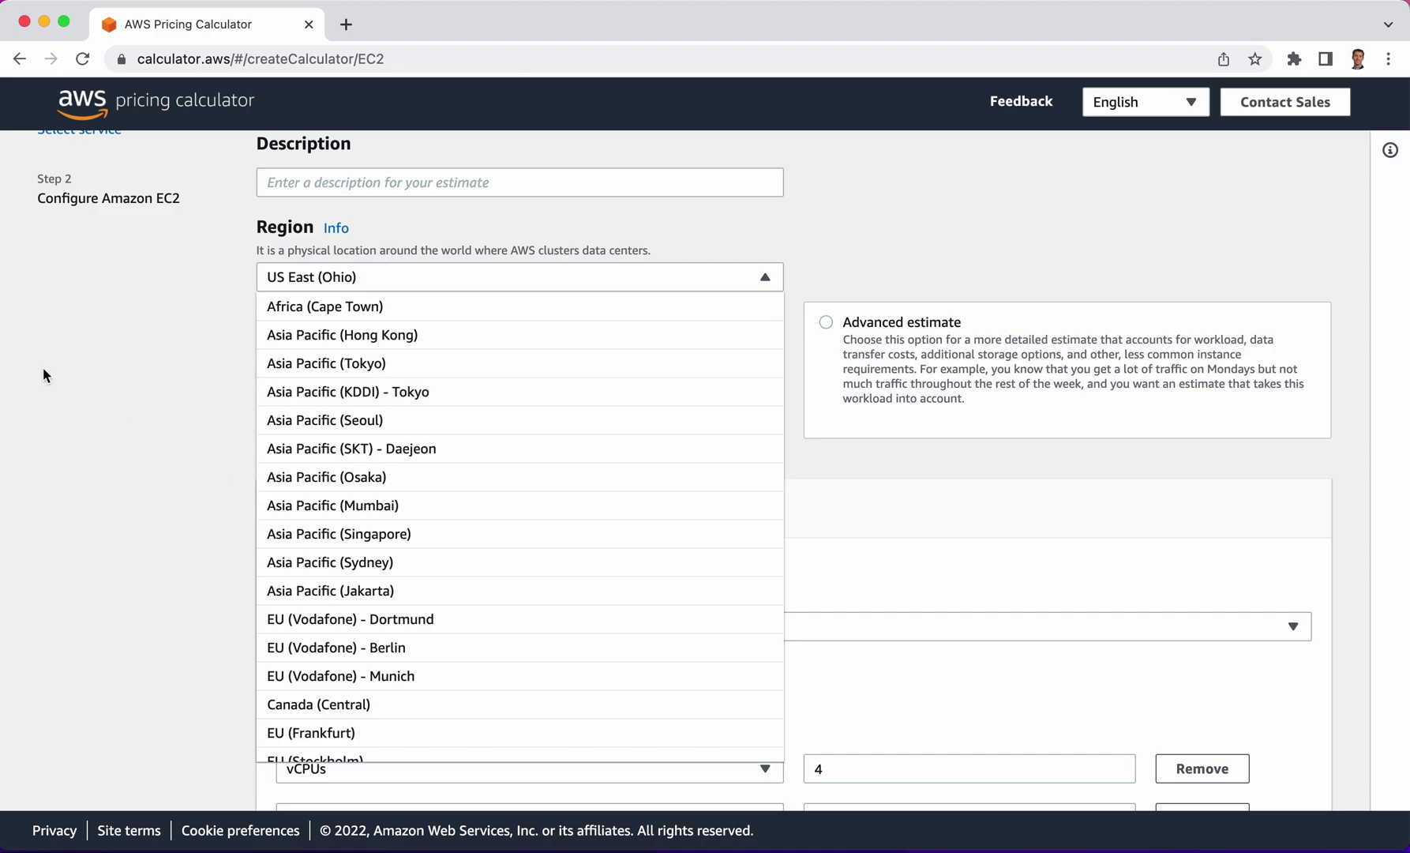
click(100, 357)
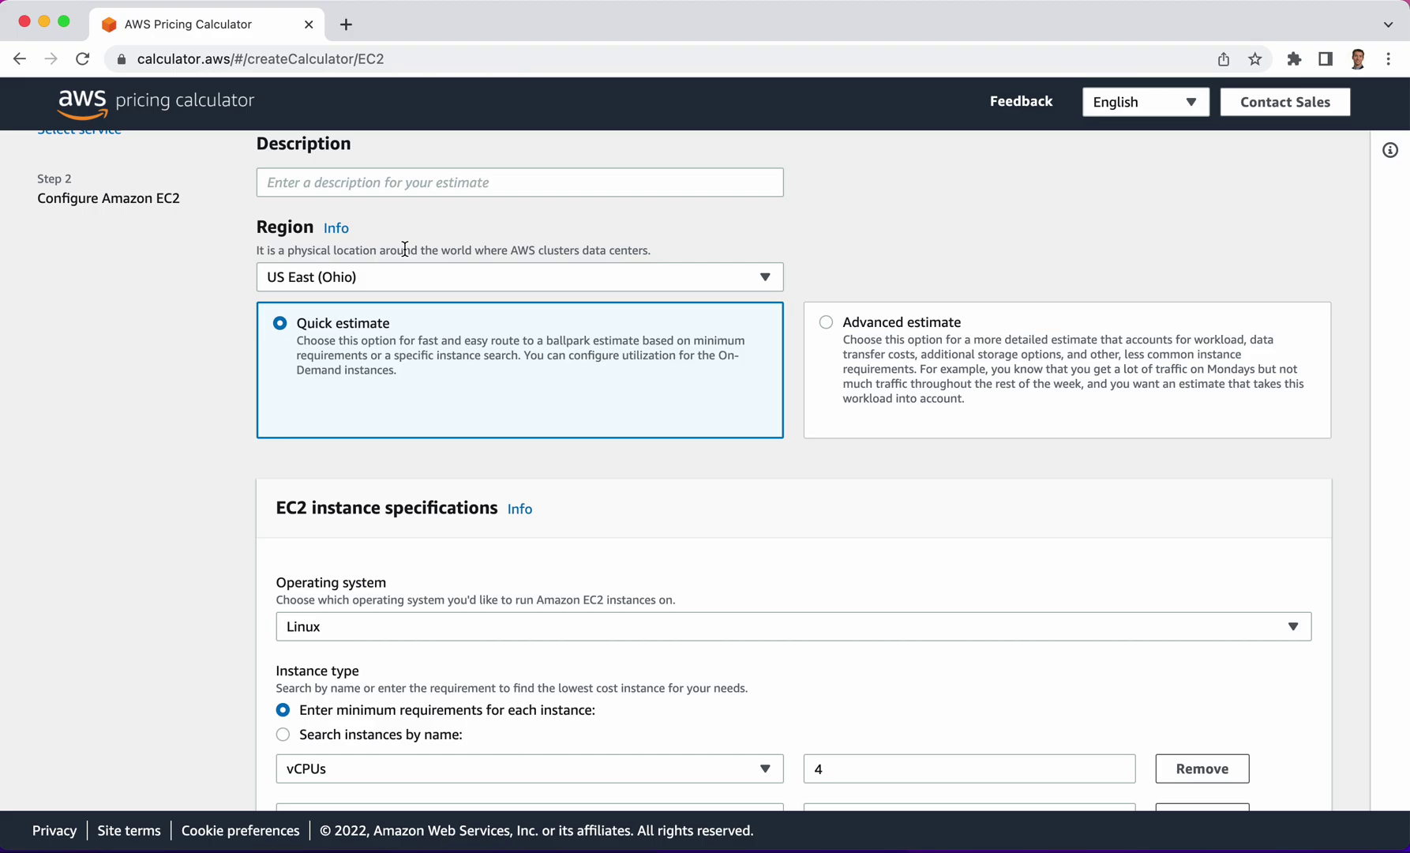
Review the EC2 instance specifications and open the Operating system list.
scroll(200, 267, up, 2)
scroll(200, 271, down, 2)
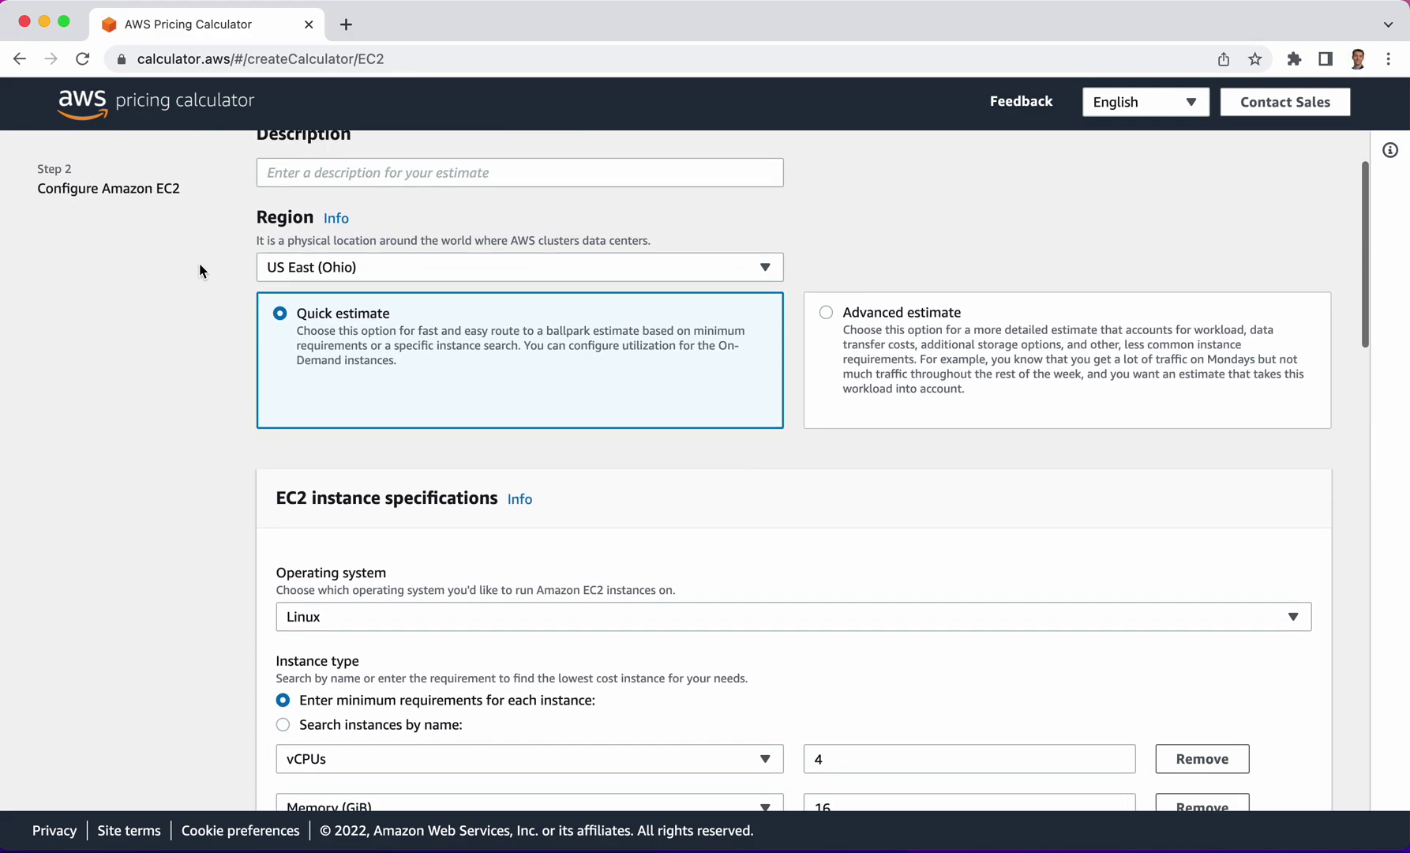
scroll(260, 253, down, 1)
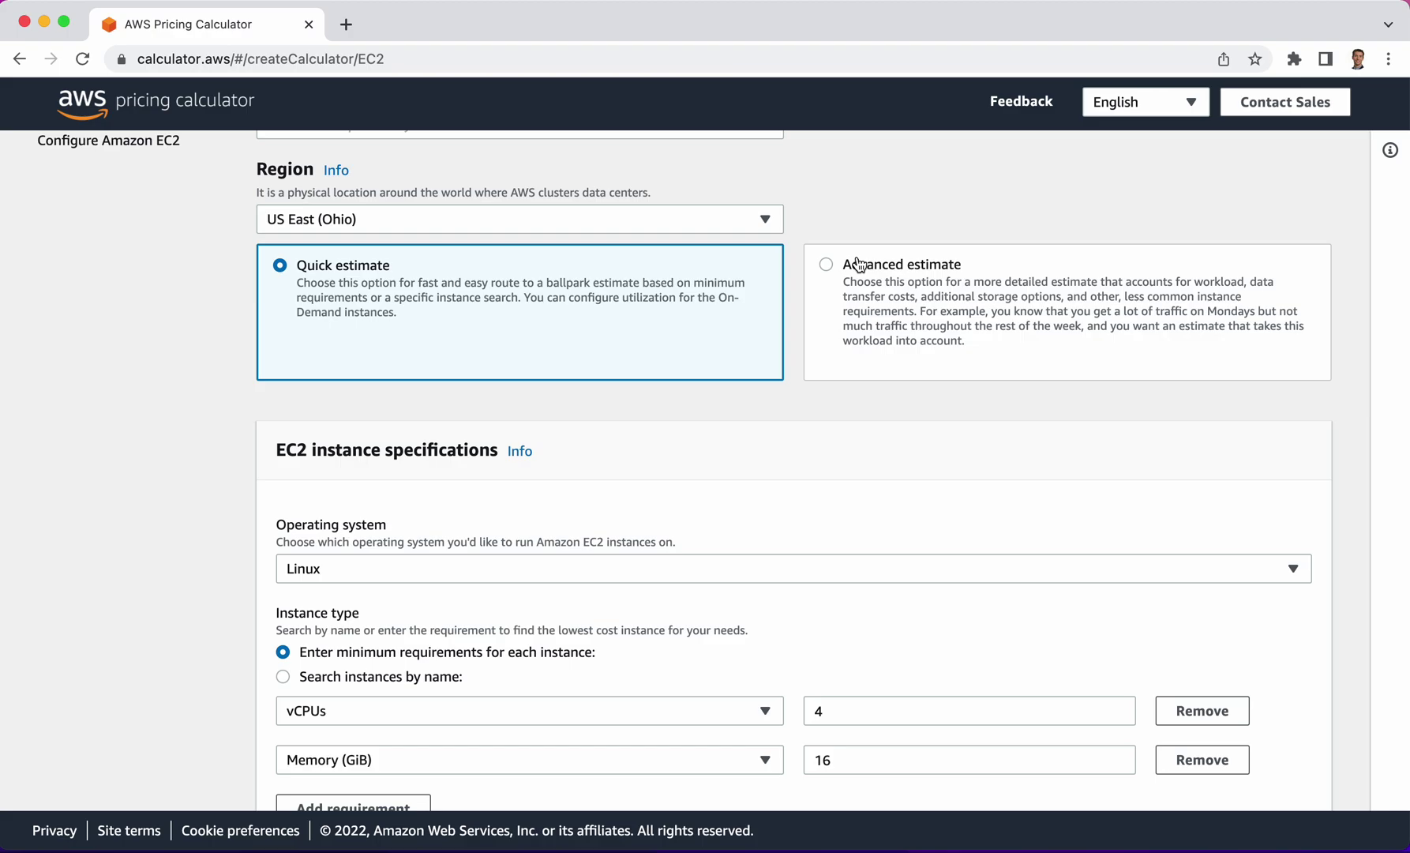
scroll(149, 347, up, 1)
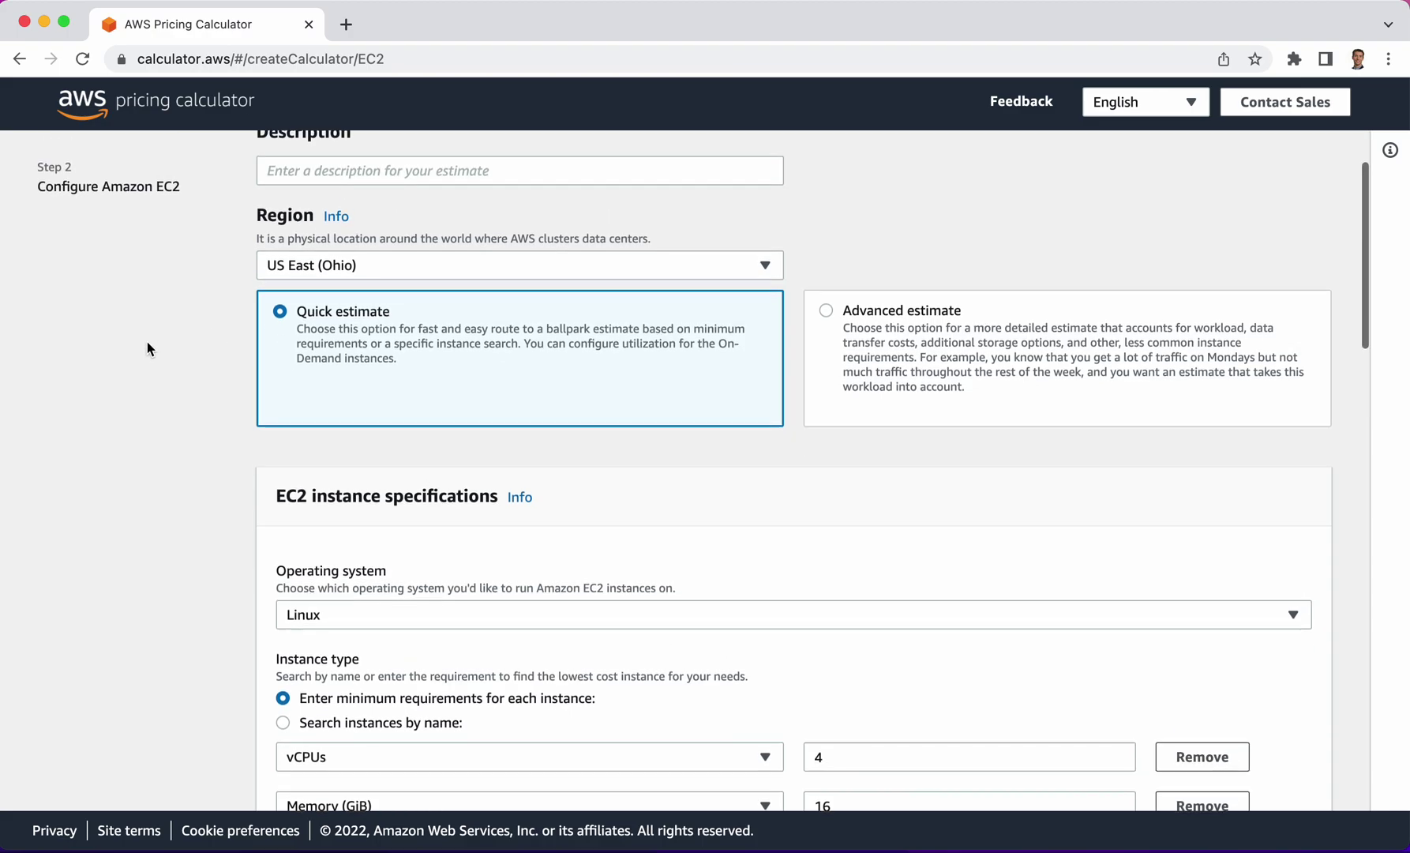
scroll(149, 348, up, 1)
scroll(148, 348, down, 5)
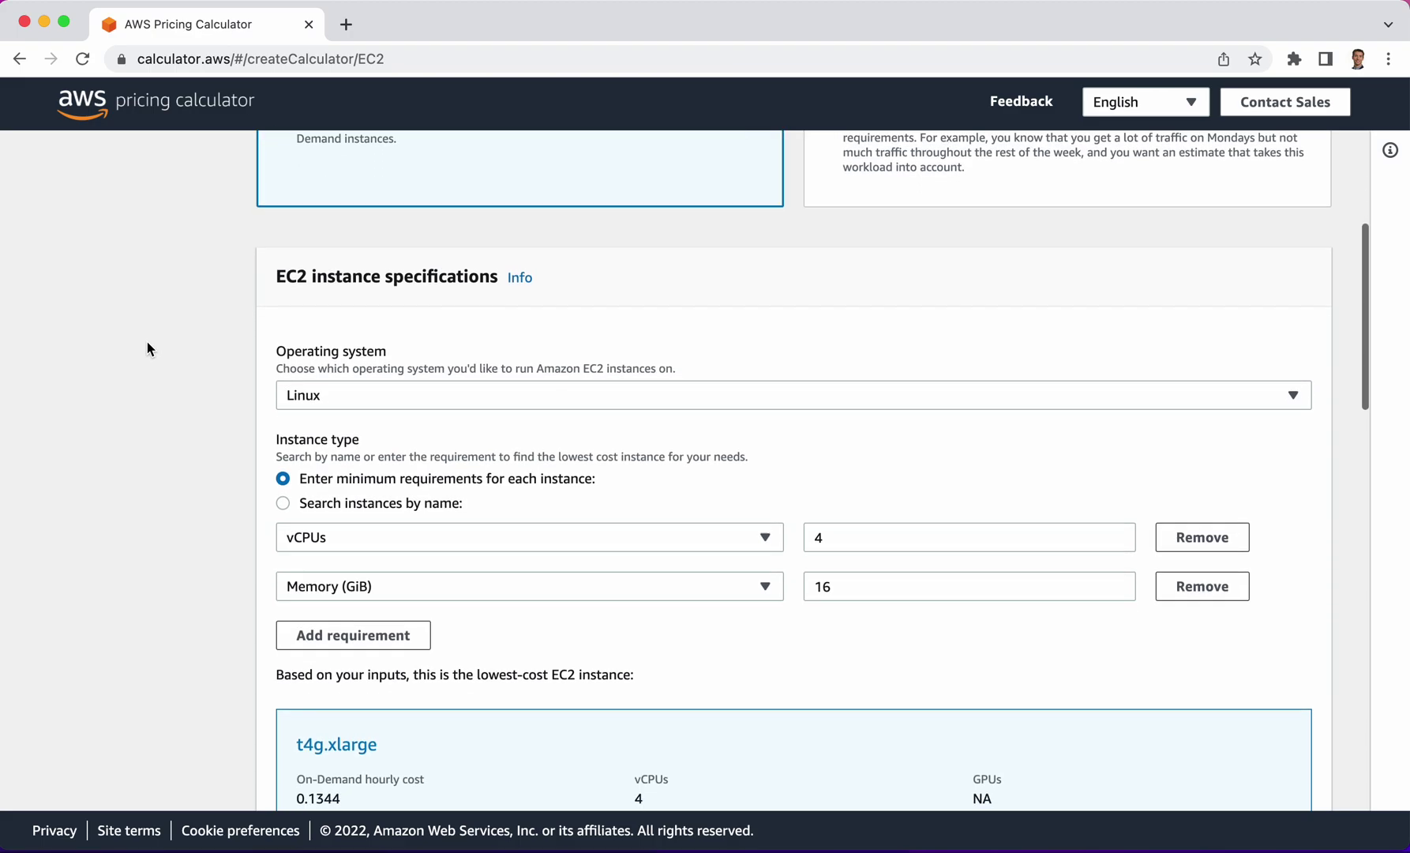
scroll(147, 342, down, 2)
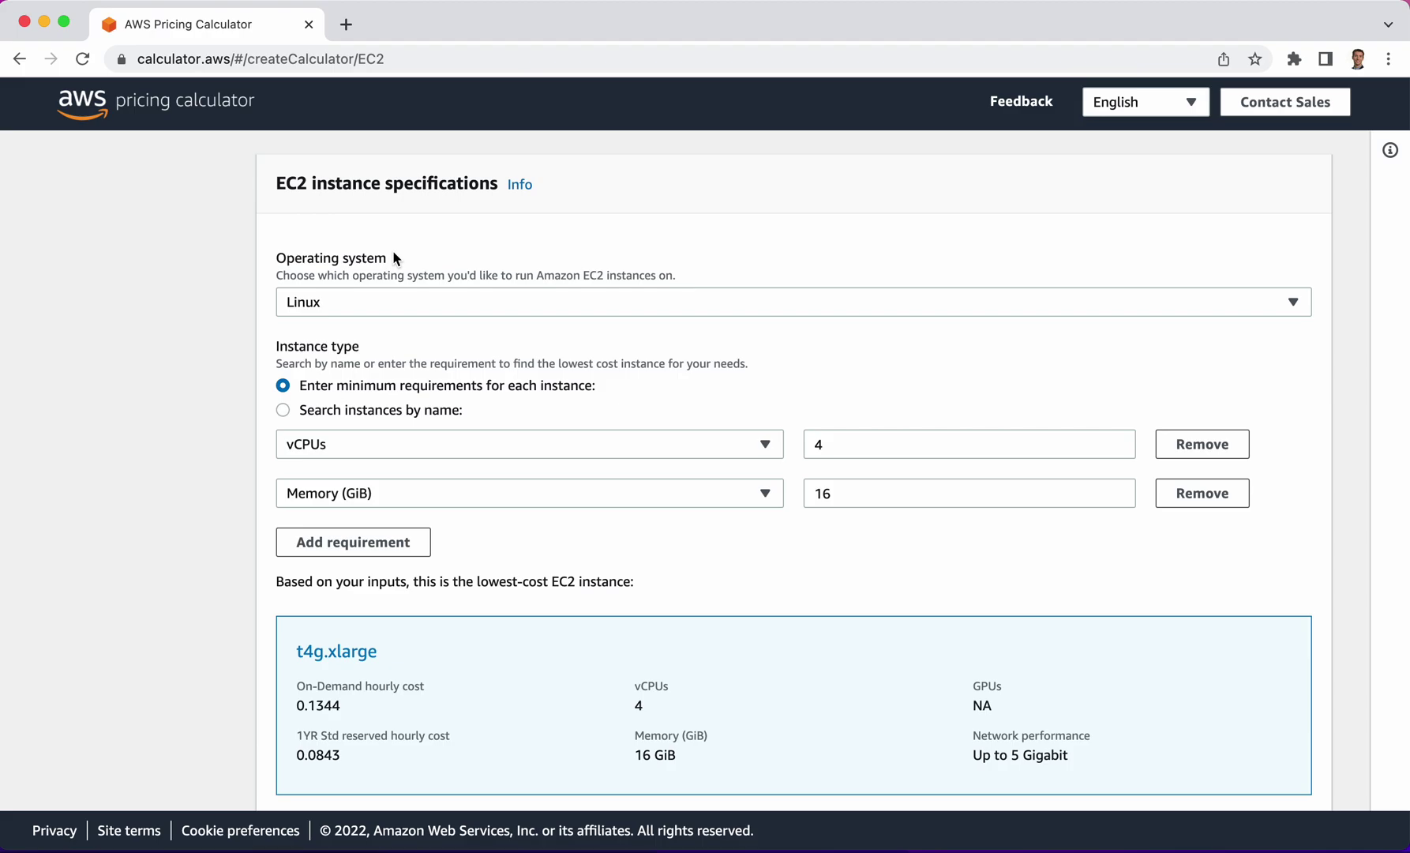
click(351, 312)
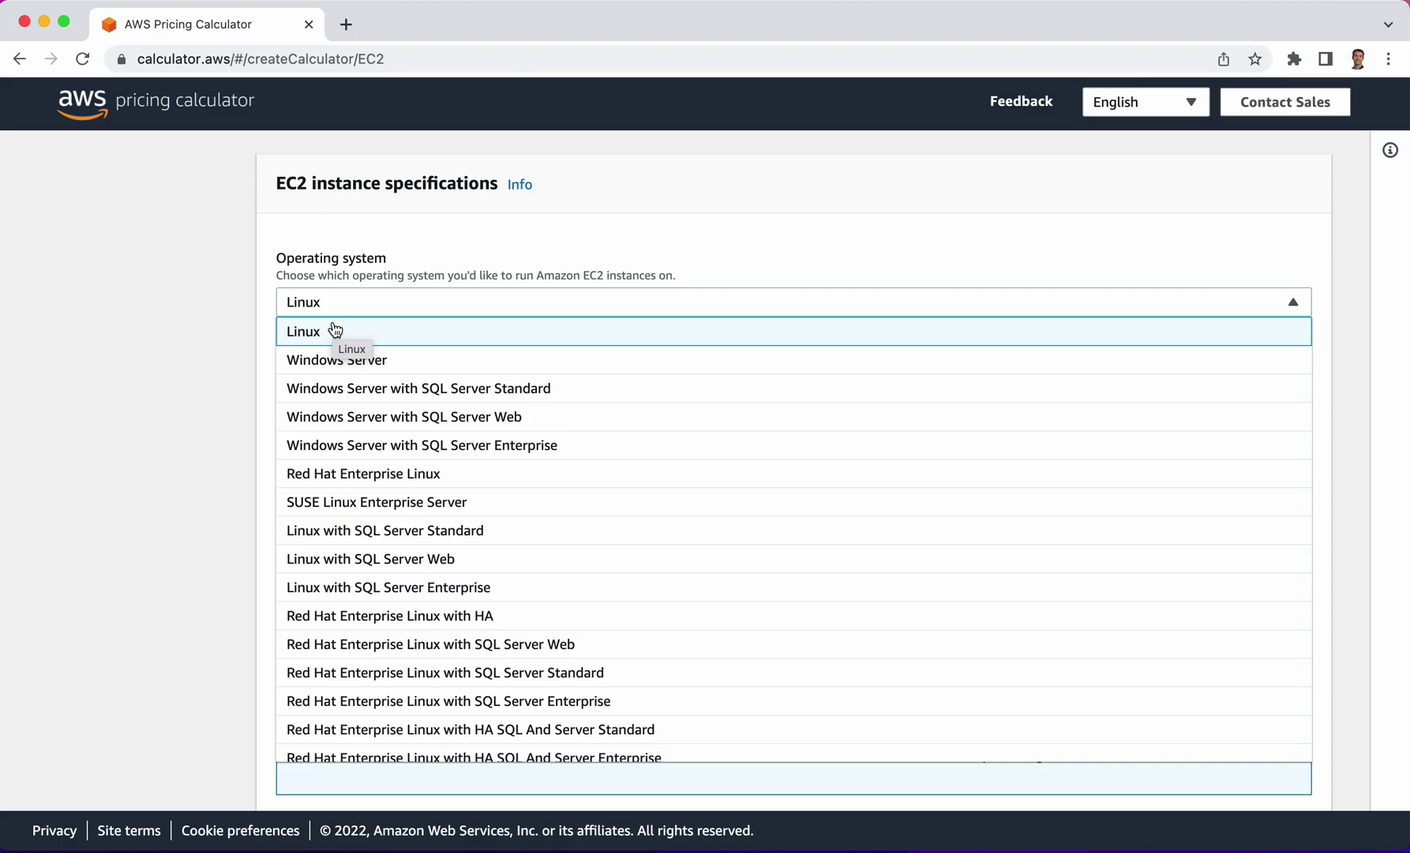
Keep Linux as the operating system and scroll down to the t4g.xlarge recommendation.
click(189, 306)
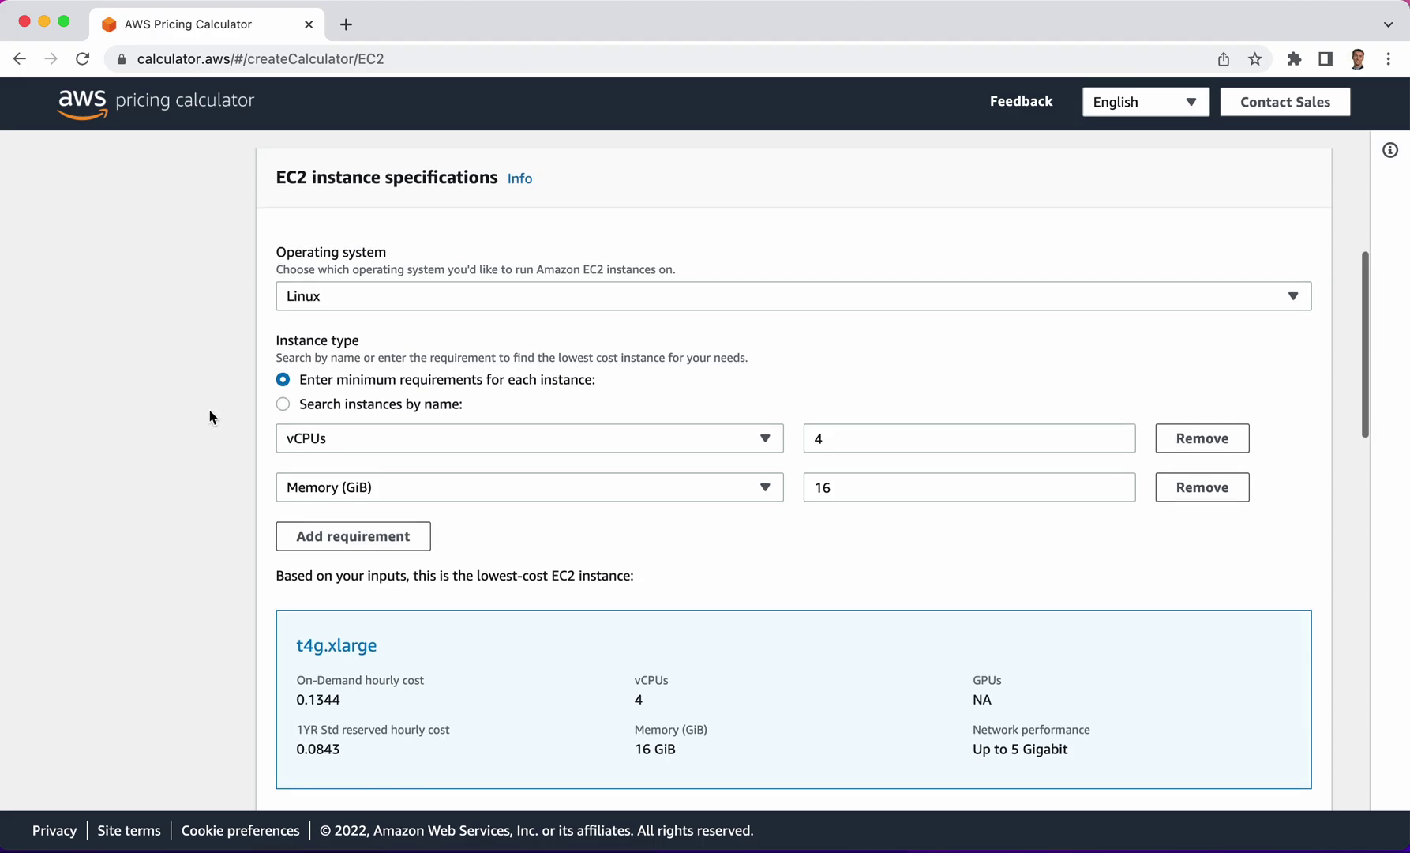
scroll(210, 412, down, 2)
scroll(209, 416, down, 1)
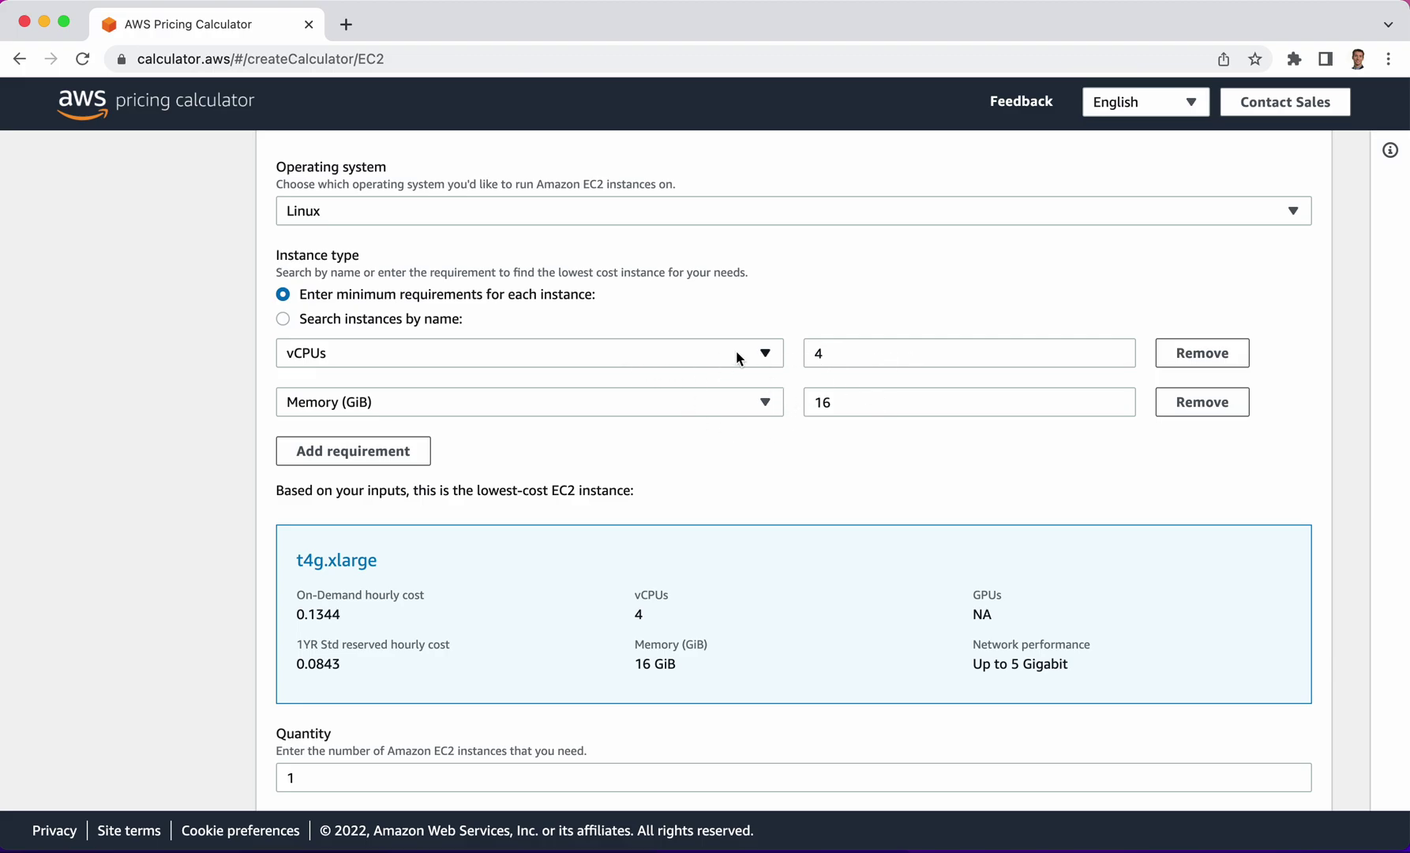
scroll(130, 588, down, 1)
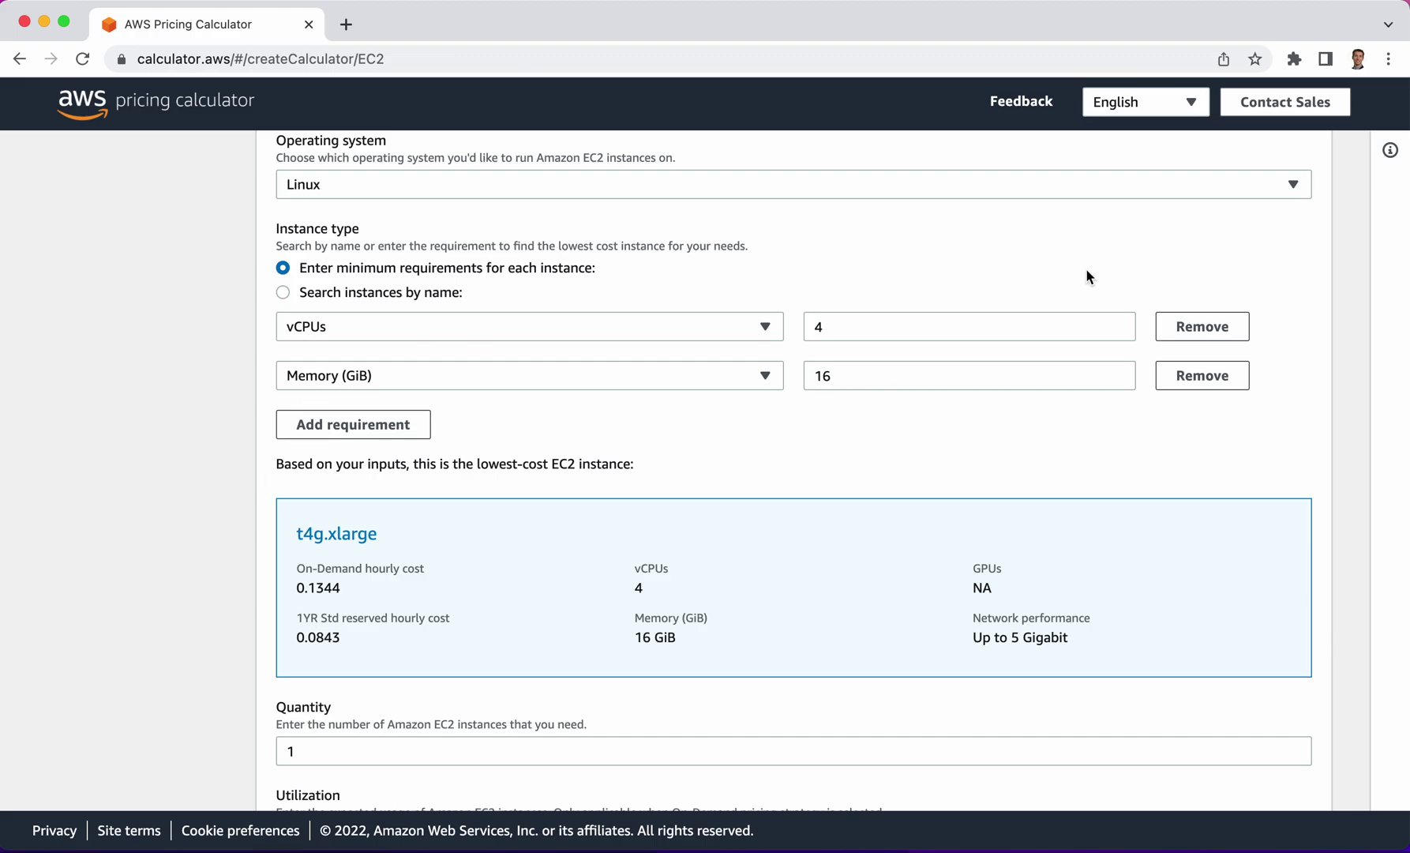
Lower the minimum requirements to 1 vCPU and 2 GiB memory, making t4g.small the suggestion.
drag(835, 326, 747, 306)
text(1)
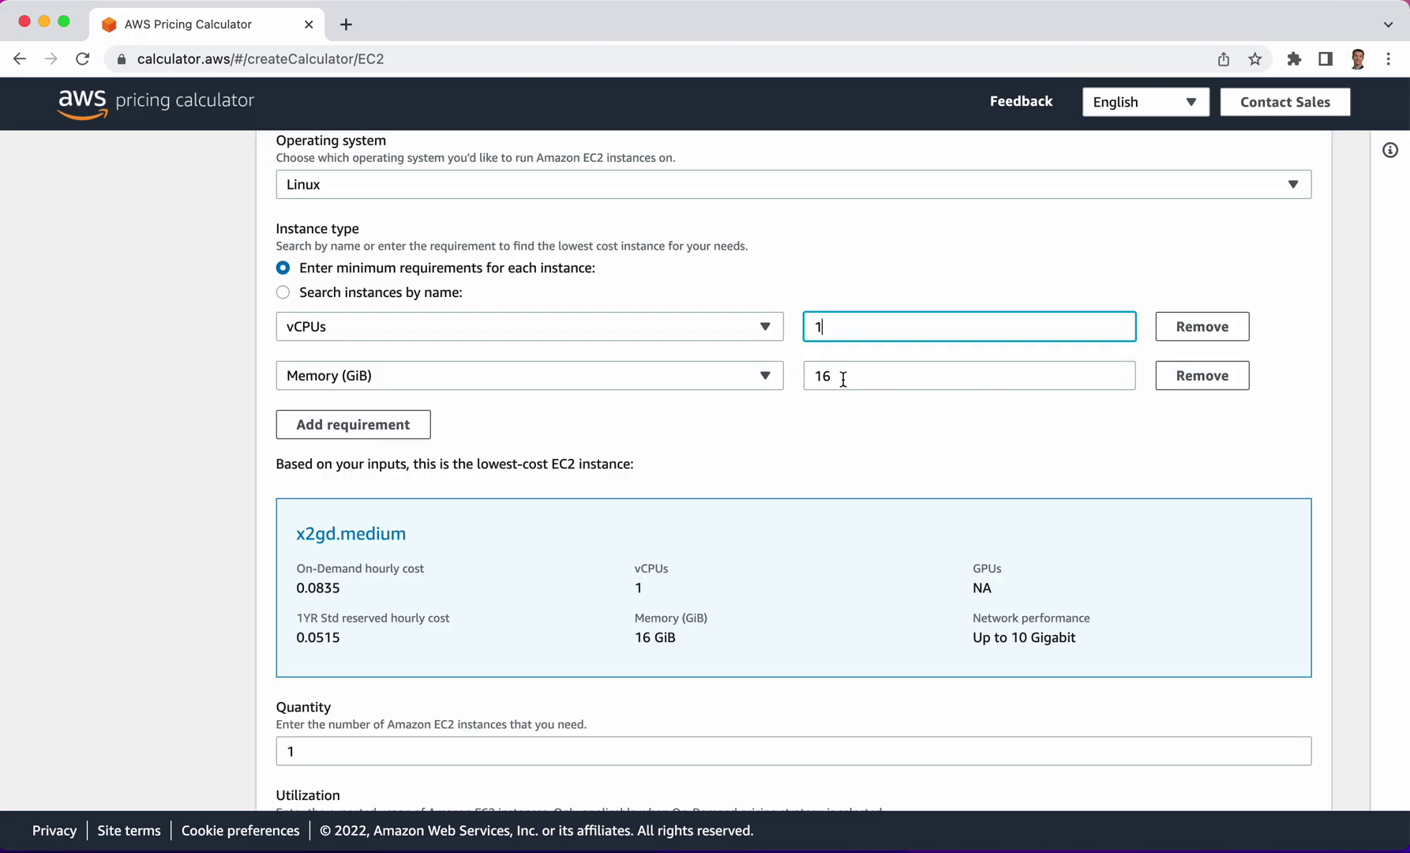
drag(851, 378, 755, 357)
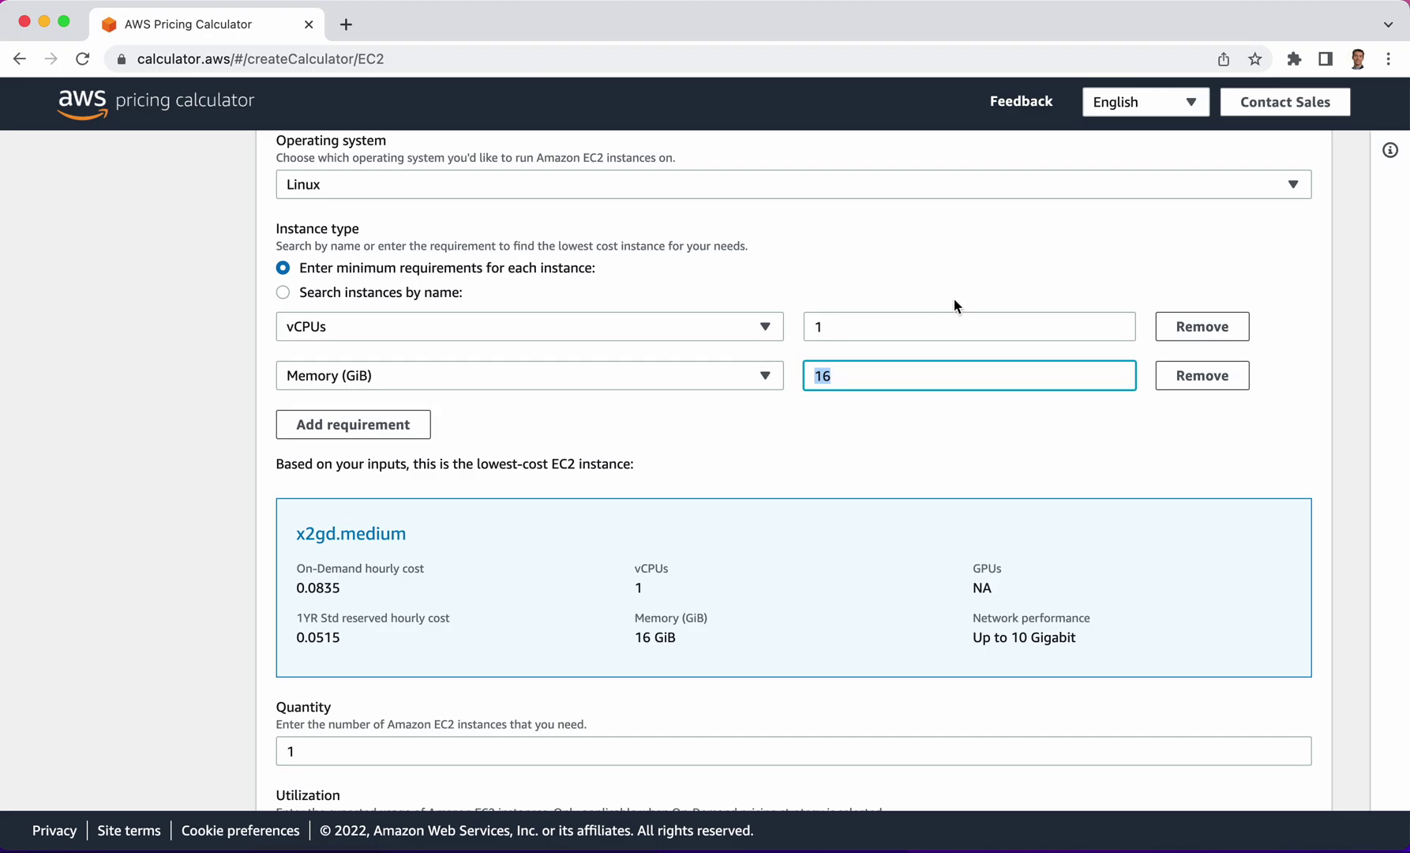
text(2)
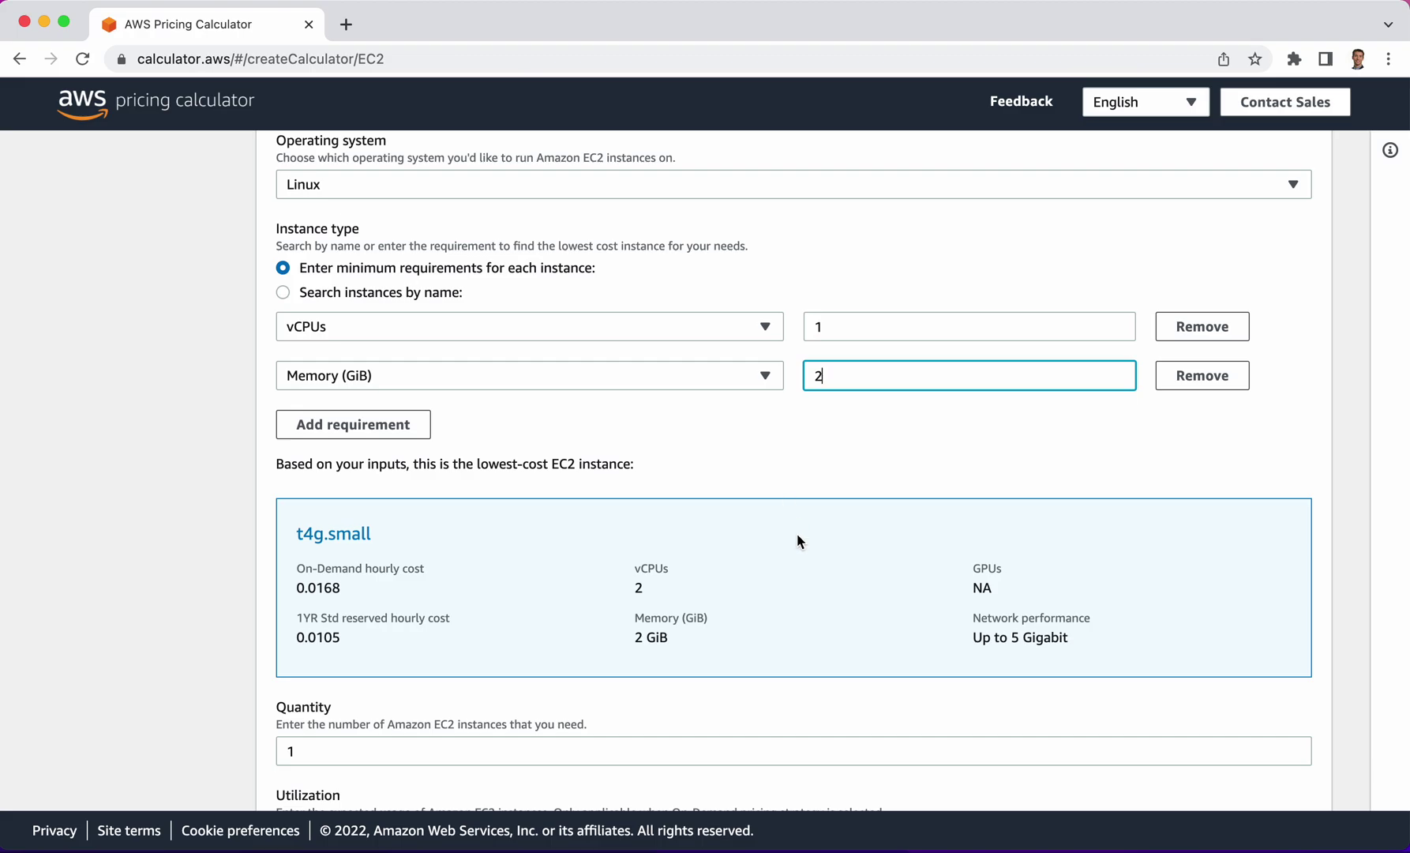
scroll(797, 541, down, 2)
scroll(797, 535, down, 5)
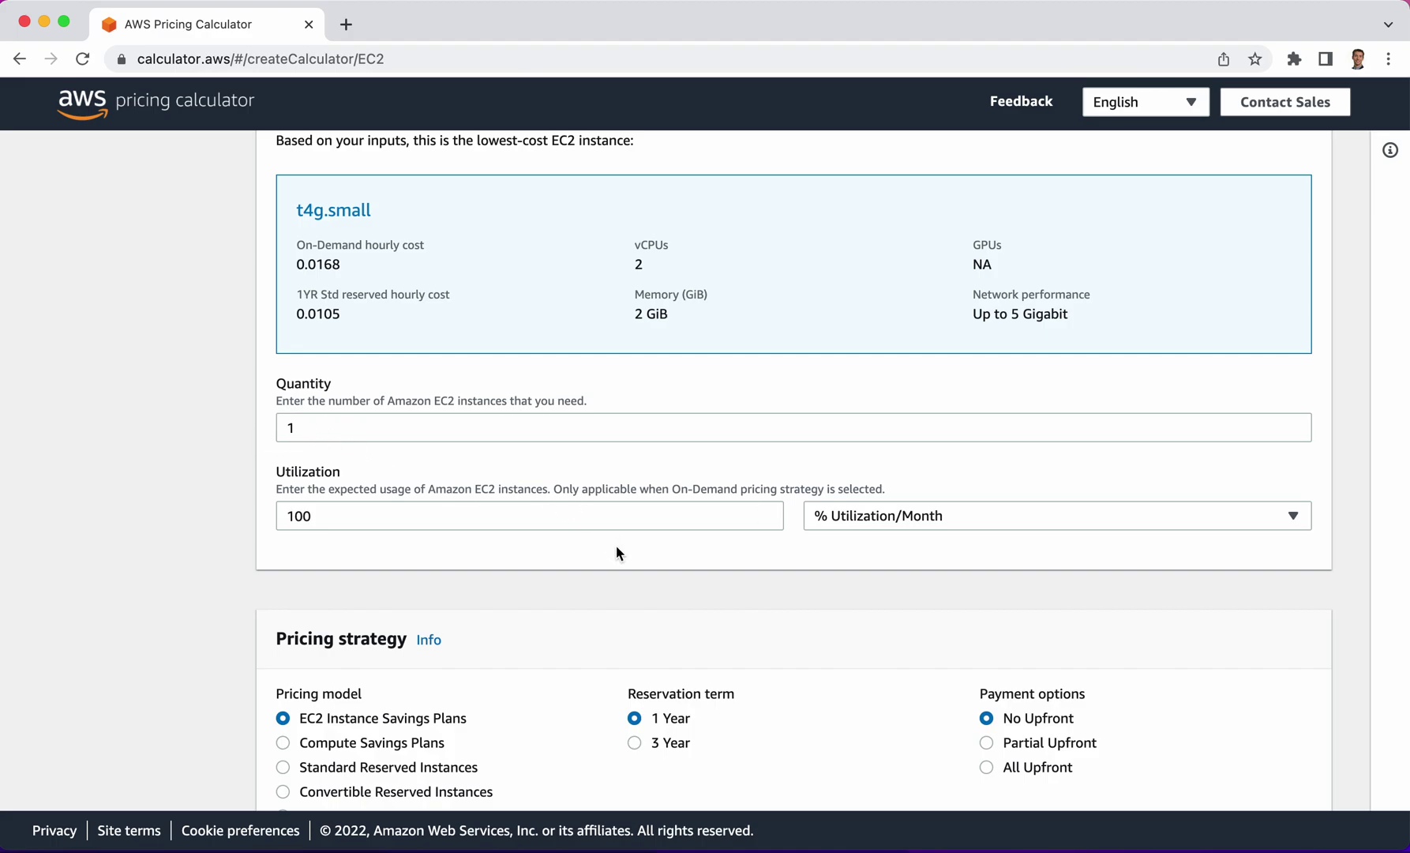
scroll(616, 553, down, 5)
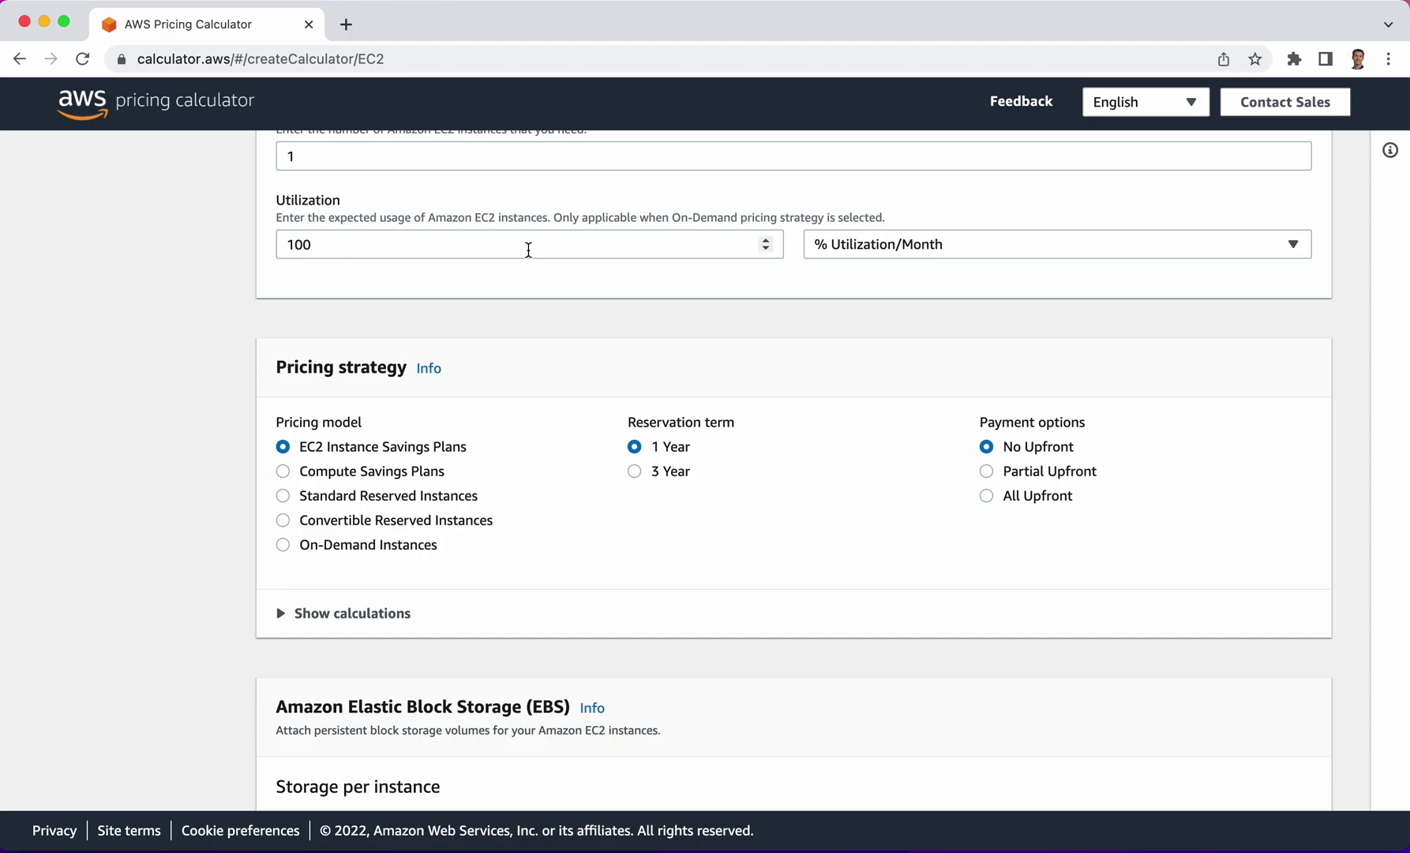
scroll(583, 495, down, 3)
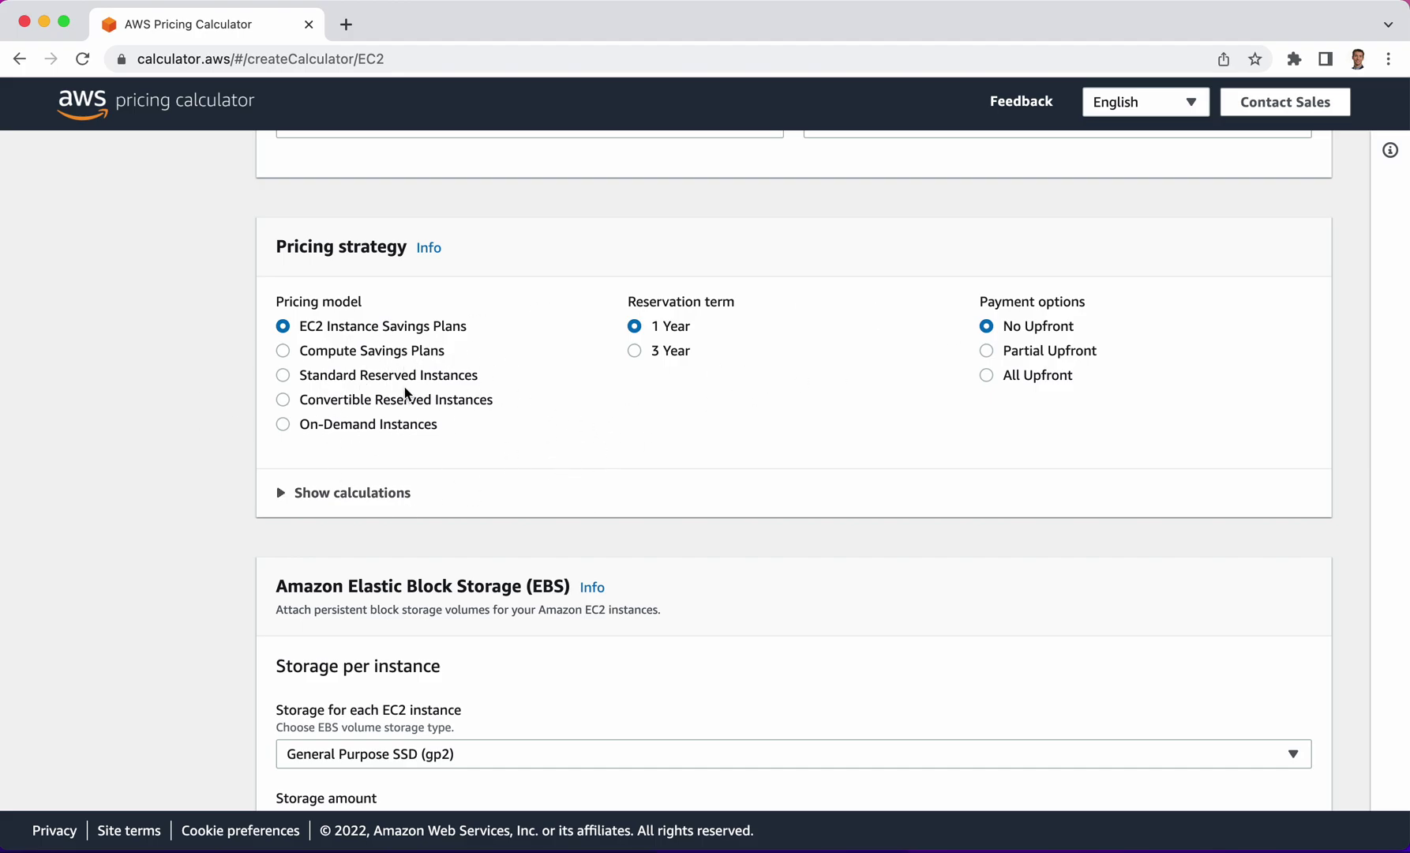
scroll(624, 519, down, 1)
scroll(624, 520, down, 10)
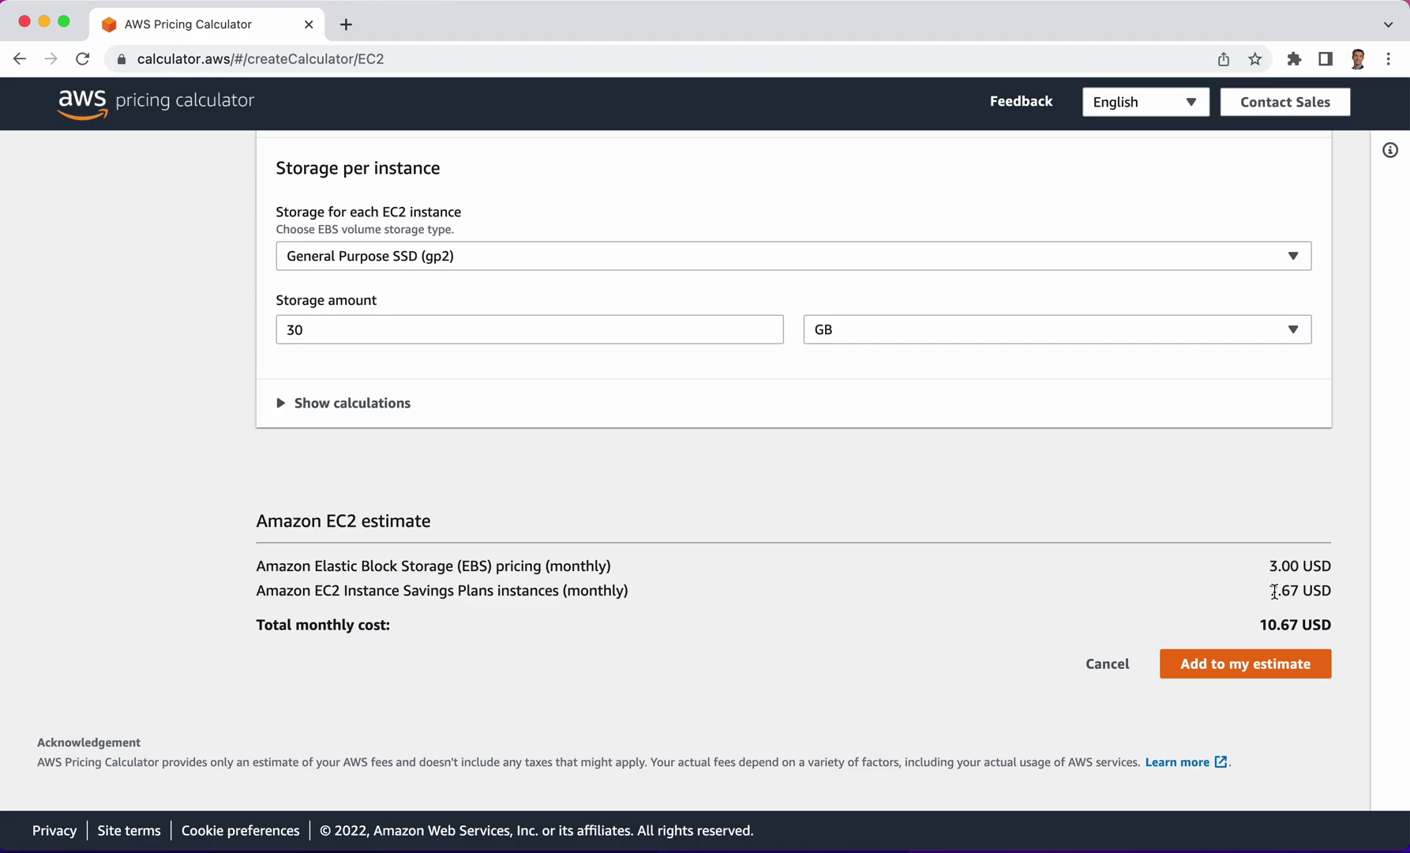
drag(1268, 592, 1303, 592)
scroll(15, 447, up, 7)
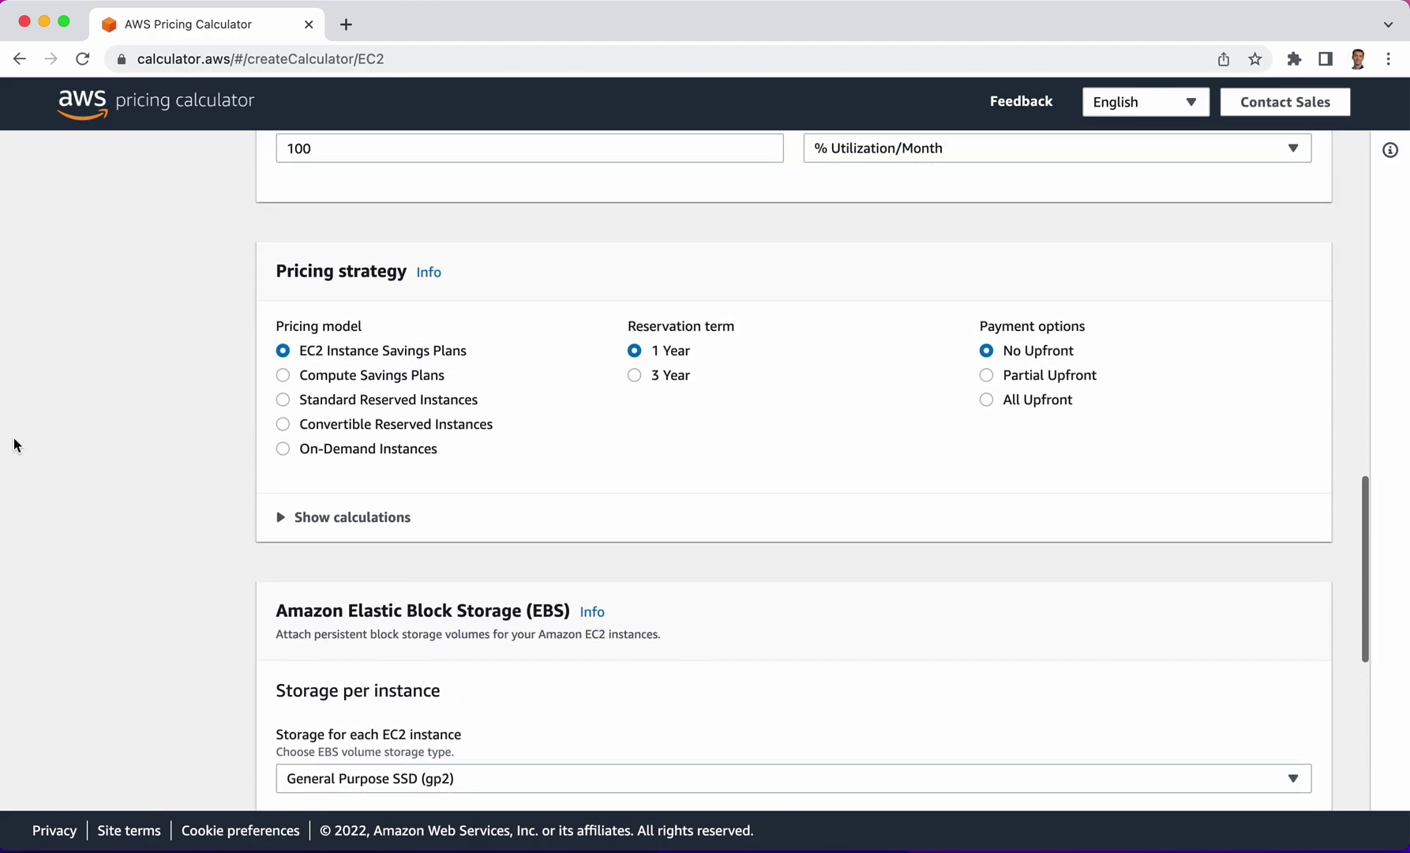
scroll(277, 420, up, 3)
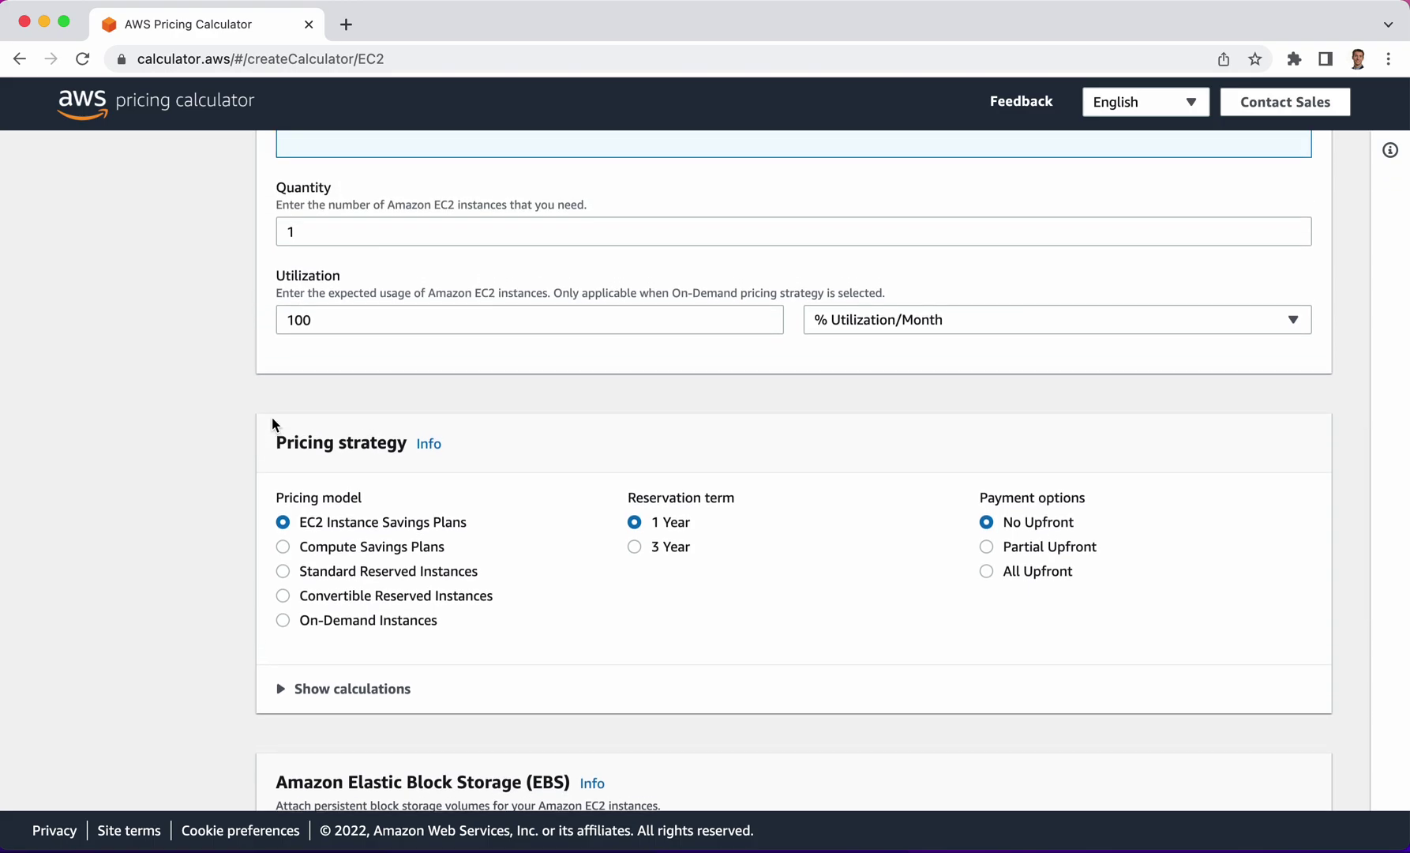
click(656, 530)
Choose On-Demand Instances pricing and check the 15.26 USD monthly total.
click(283, 623)
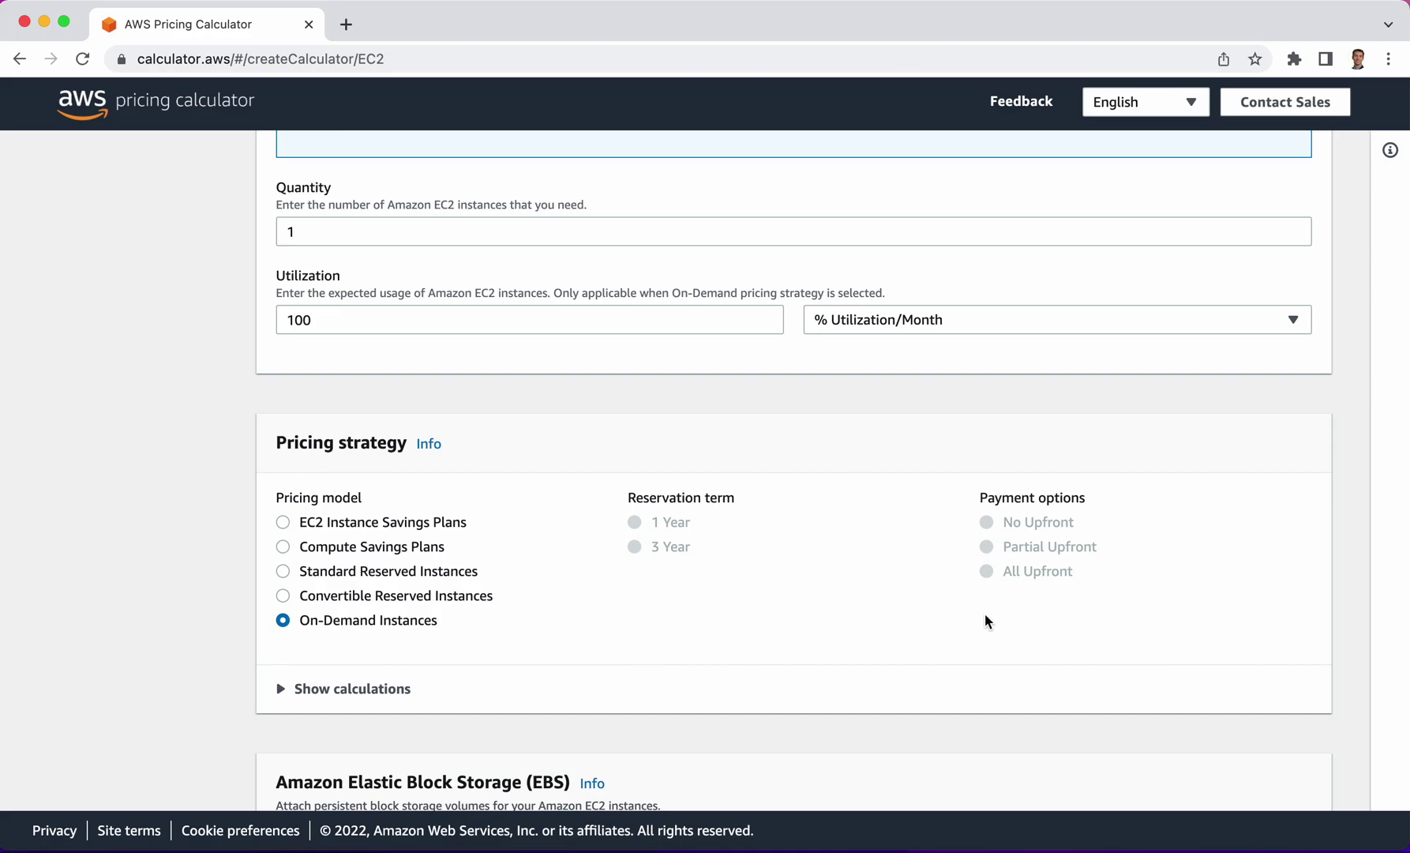
scroll(984, 622, down, 15)
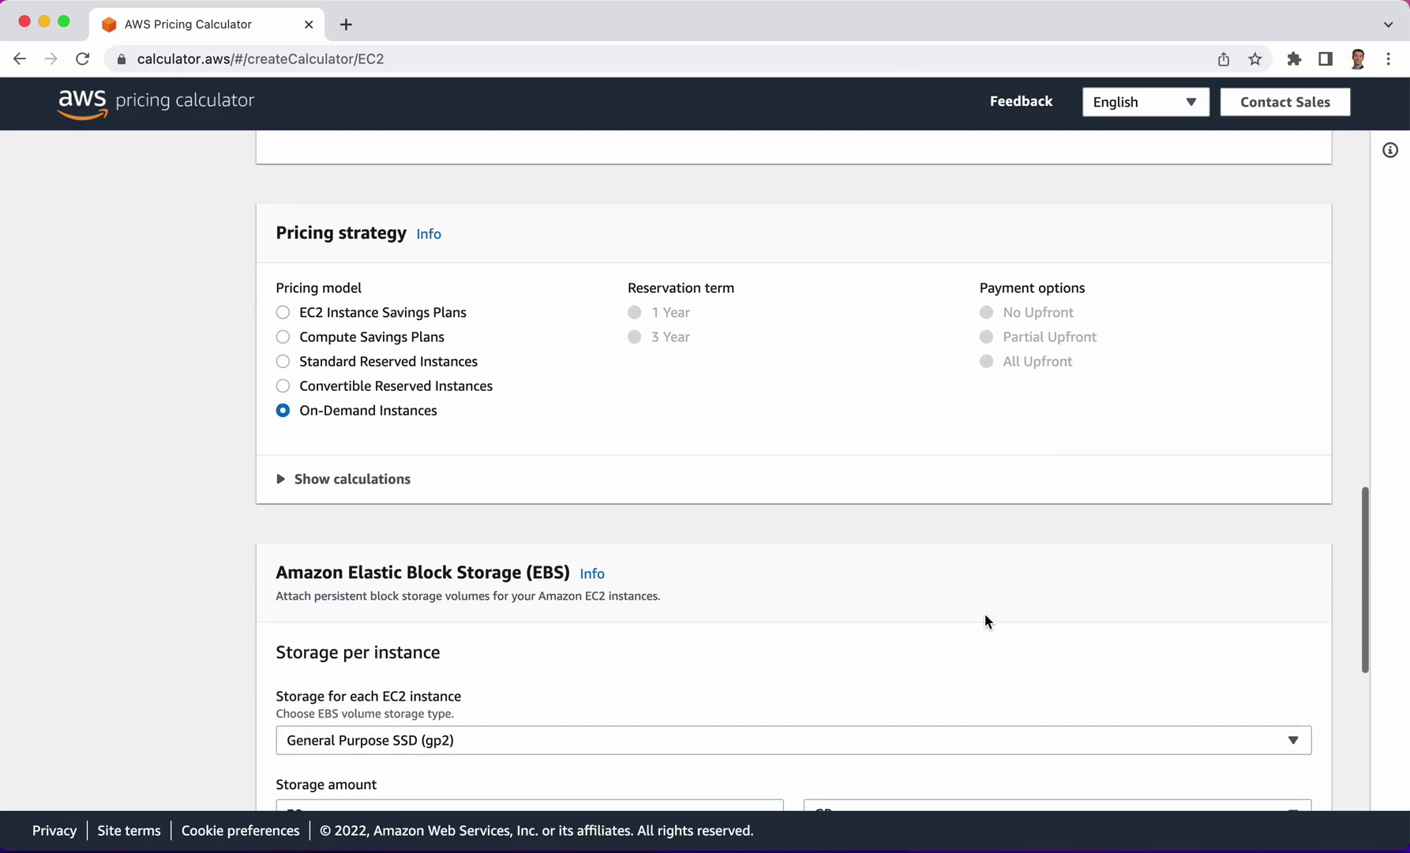
scroll(985, 622, down, 2)
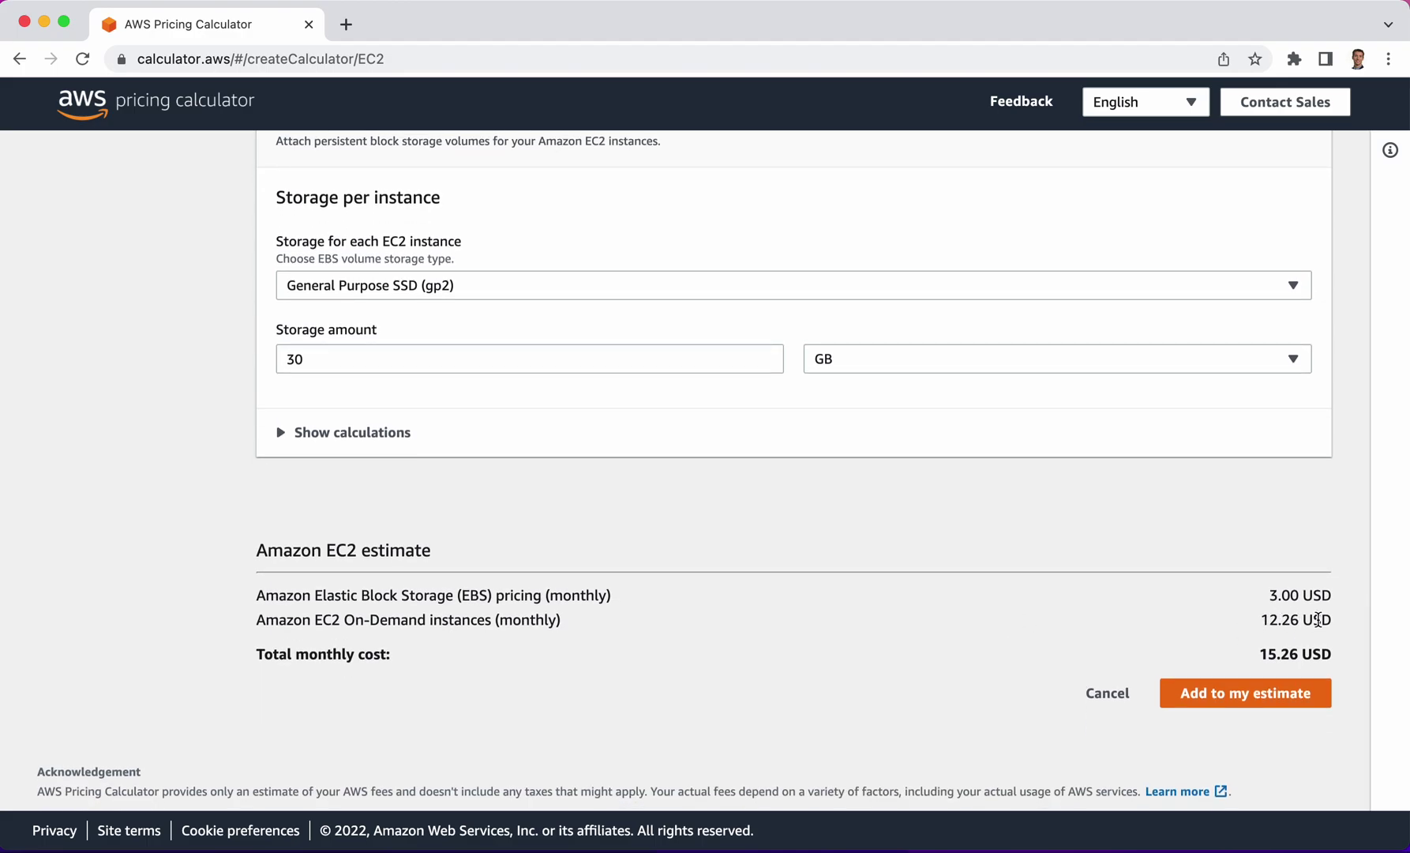
Raise the requirements to 8 vCPUs and 16 GiB memory, yielding a1.2xlarge at 151.92 USD monthly.
scroll(992, 441, up, 10)
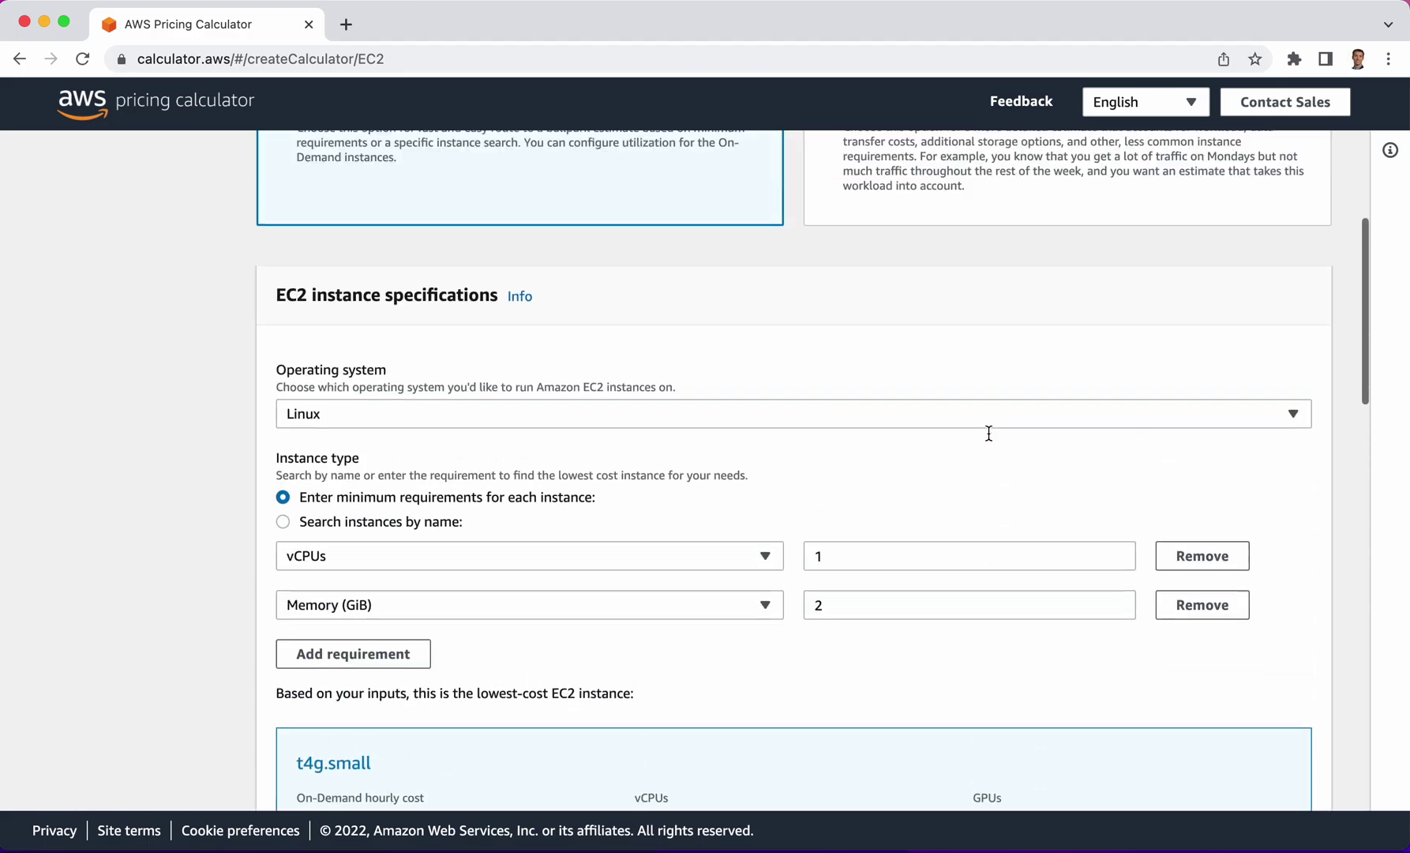
scroll(989, 438, up, 4)
scroll(988, 437, down, 5)
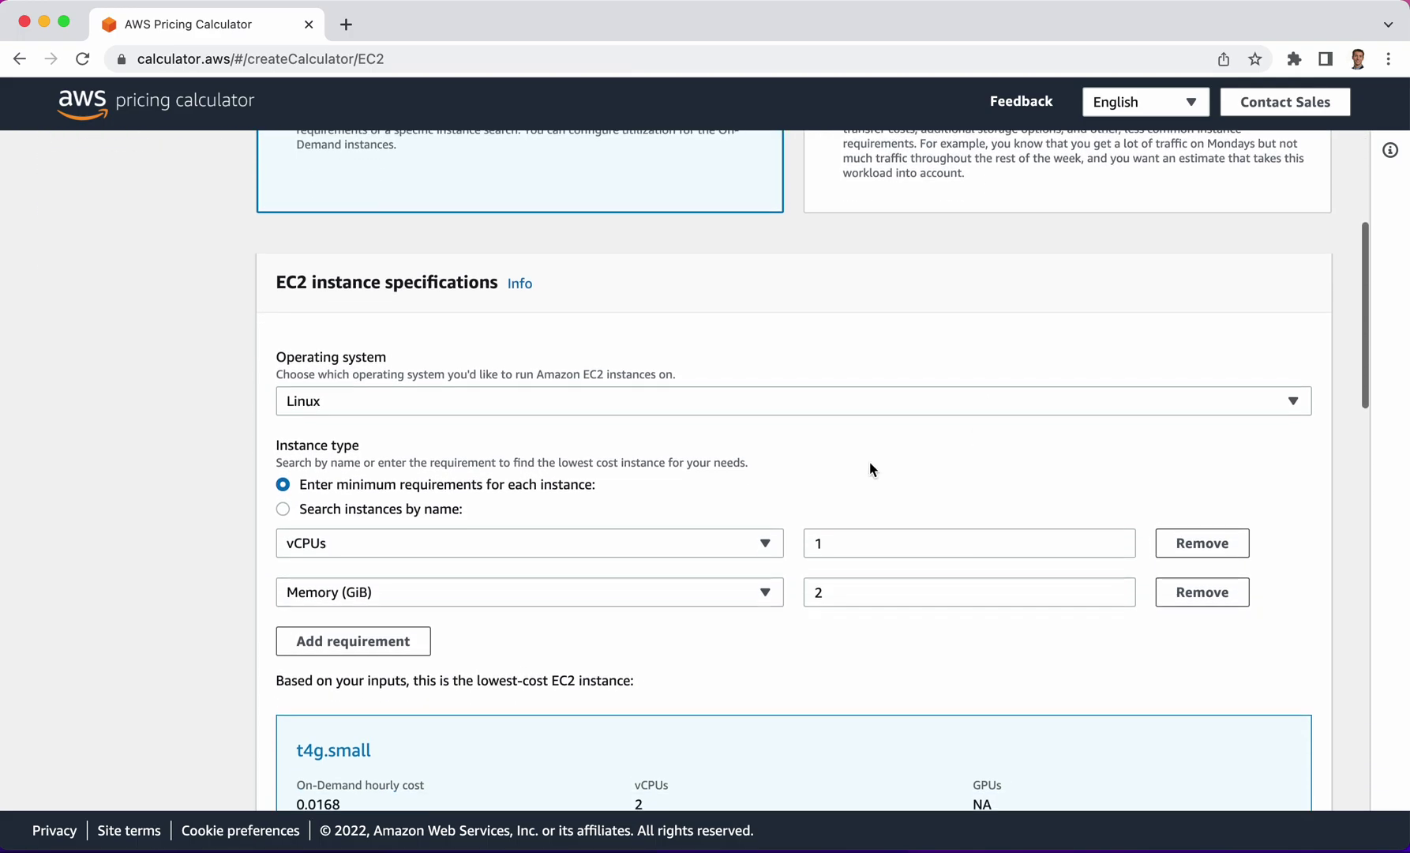
double_click(827, 542)
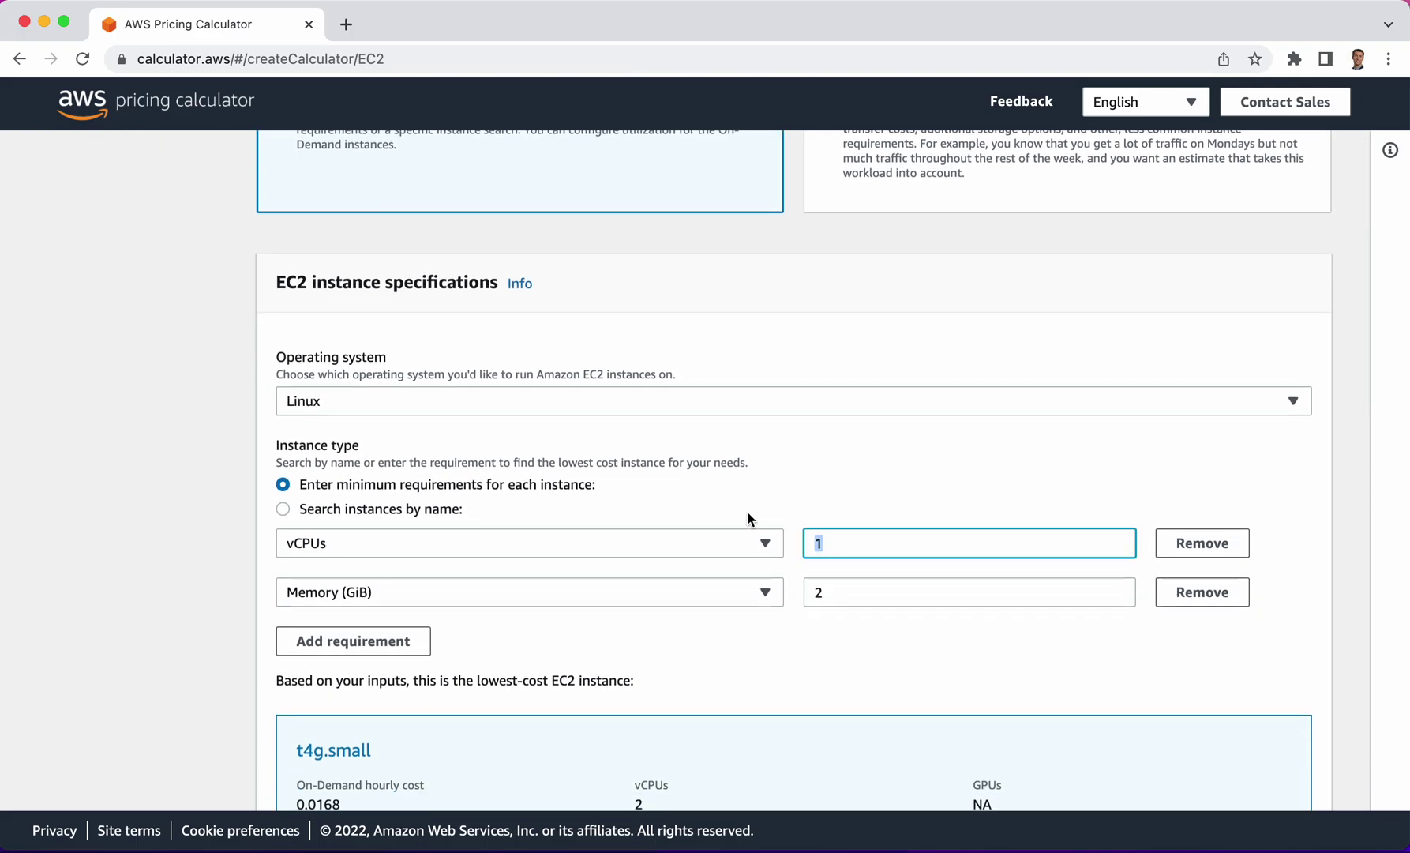
text(8)
key(Tab)
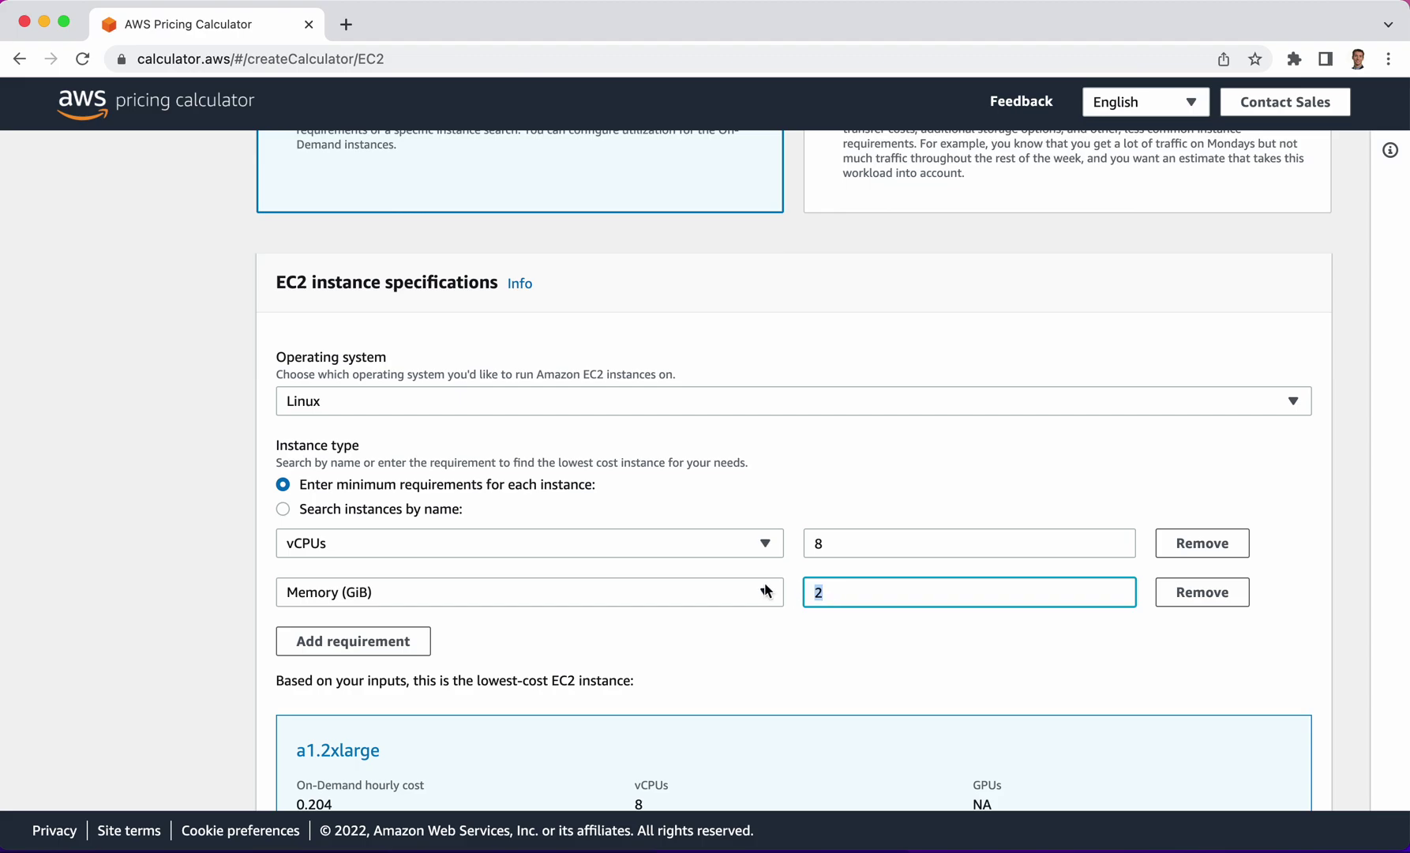
text(17)
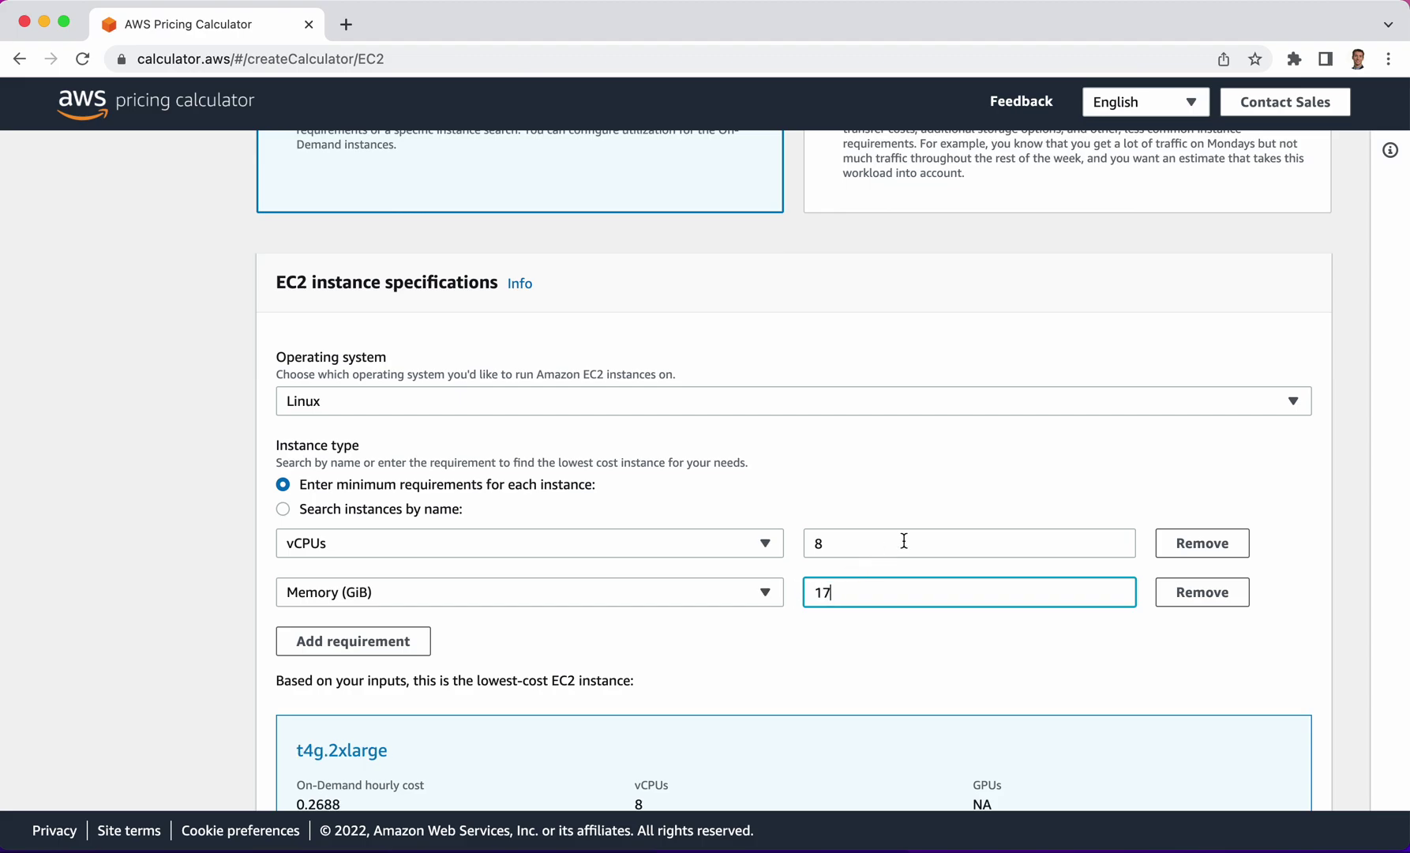
key(BackSpace)
text(6)
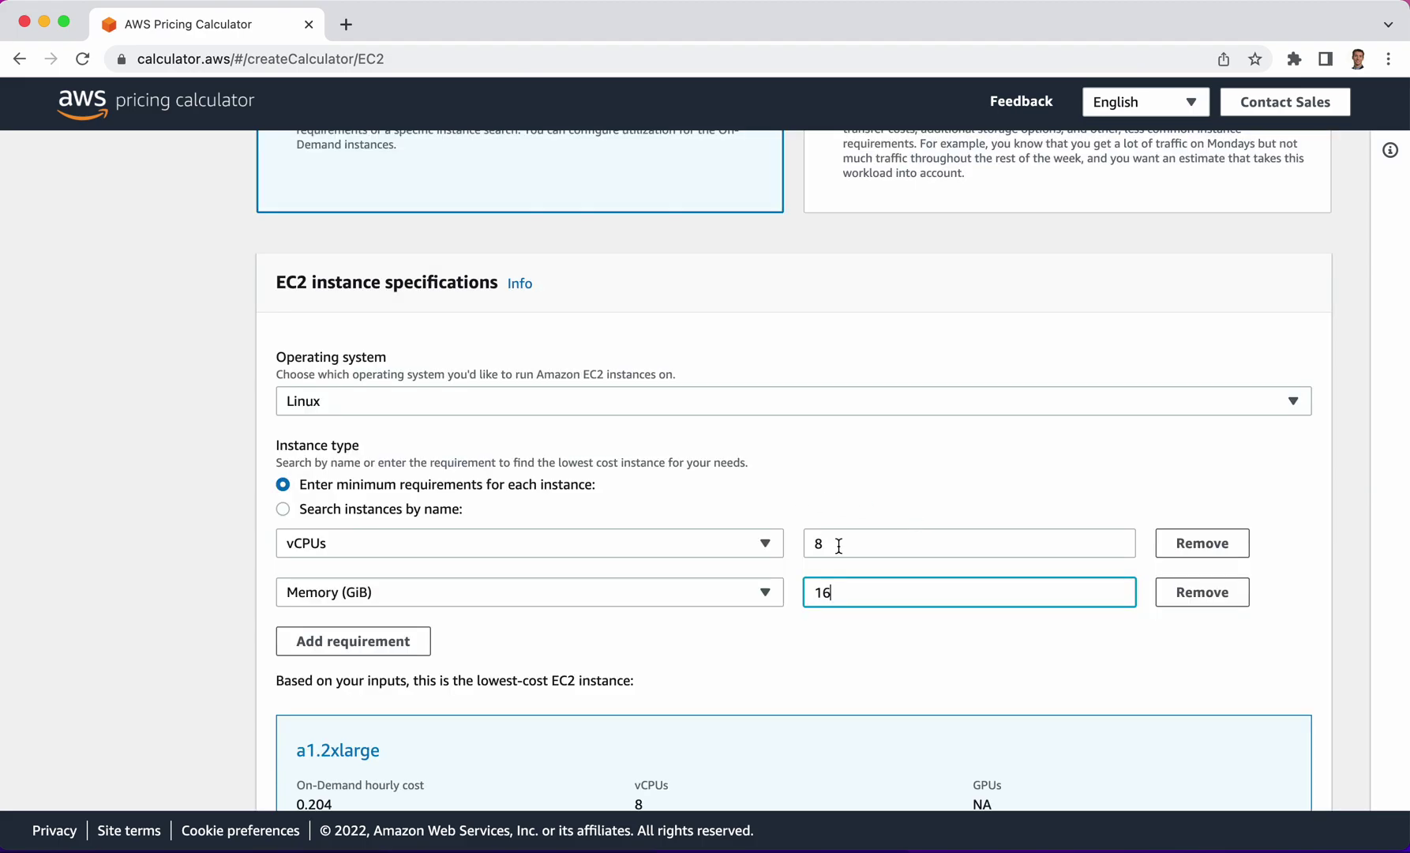
scroll(838, 546, down, 3)
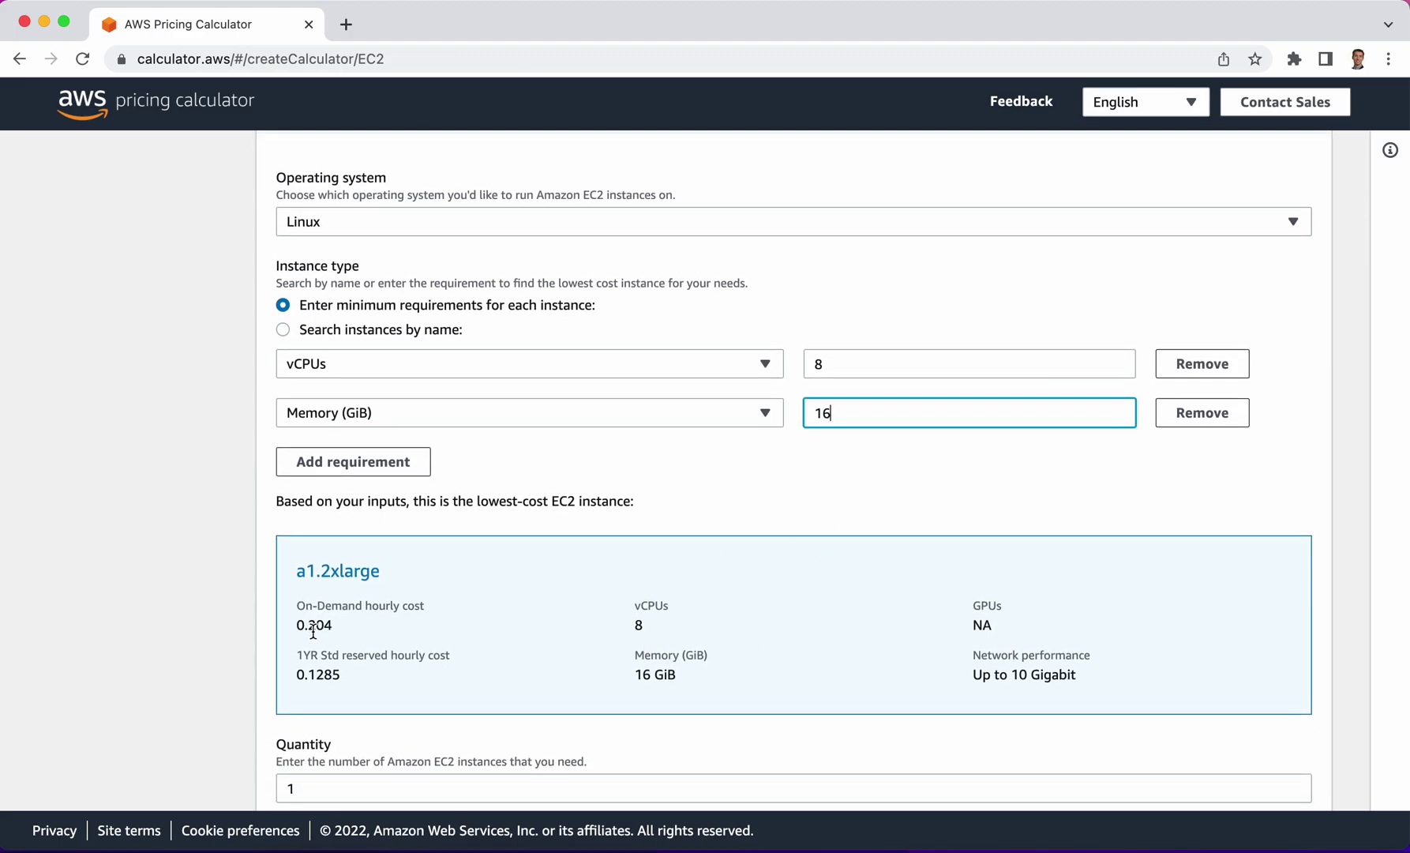
scroll(733, 656, down, 20)
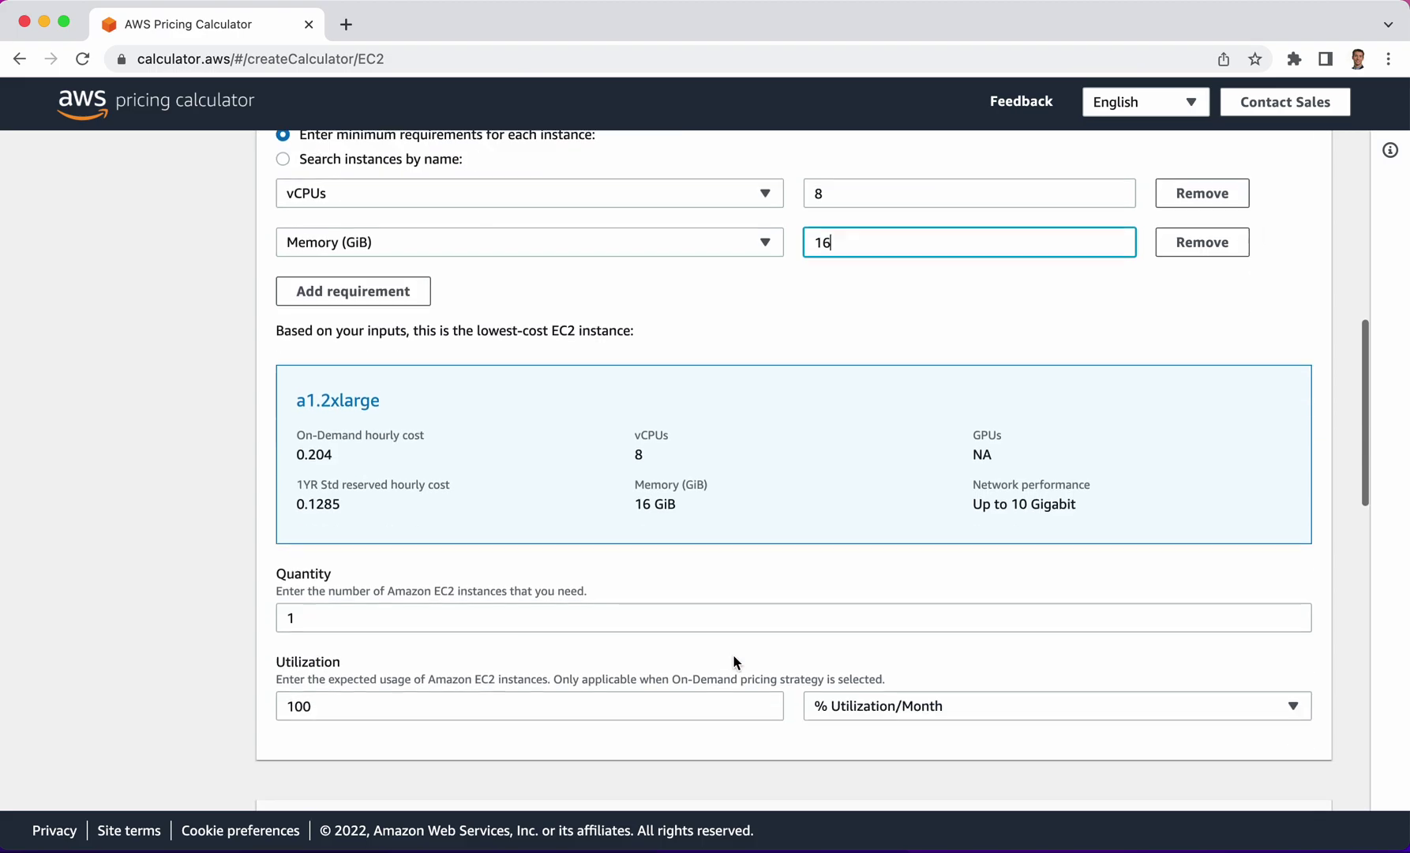
Switch pricing to EC2 Instance Savings Plans with All Upfront payment.
scroll(734, 661, down, 2)
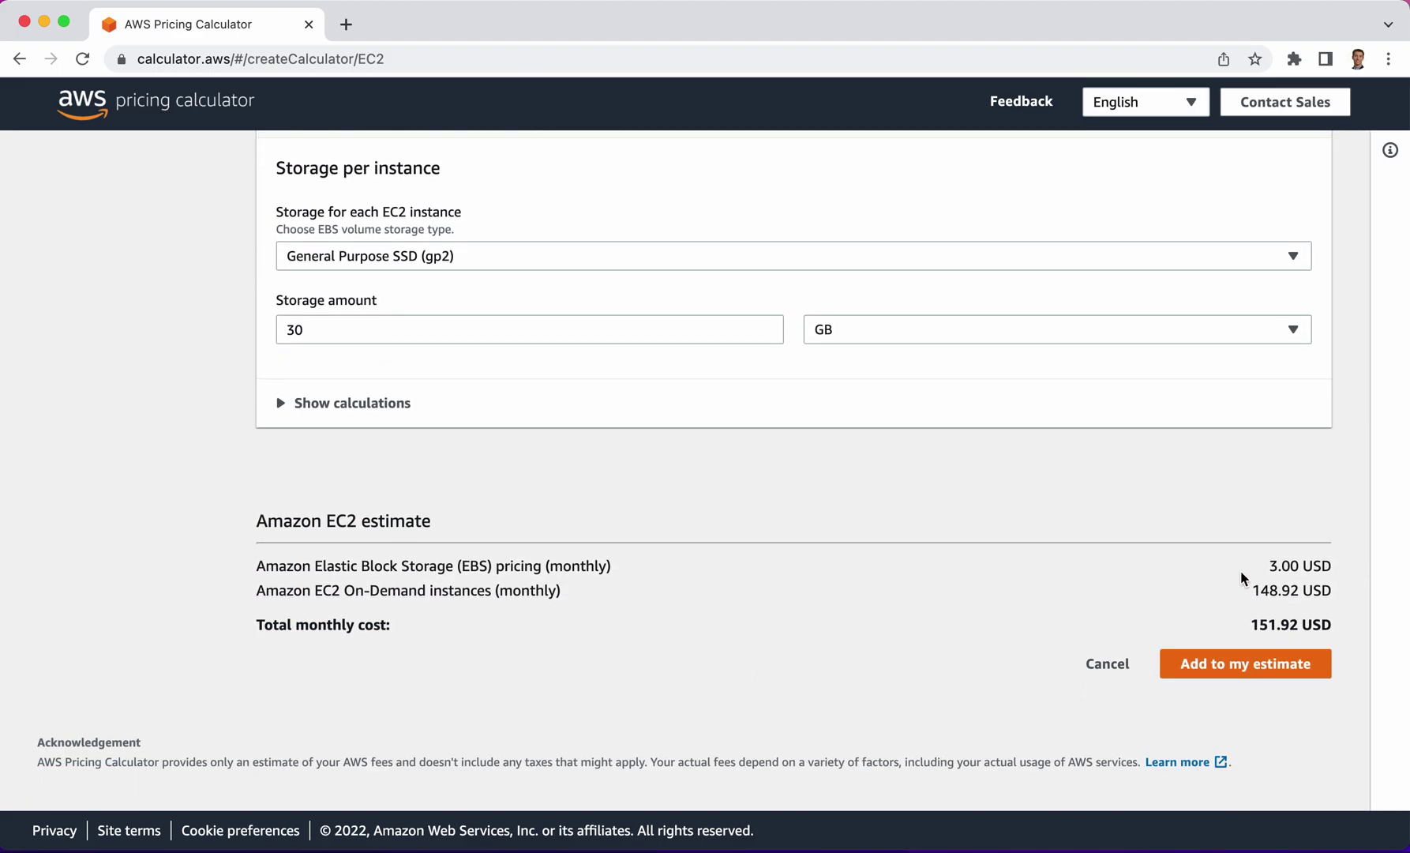
scroll(1030, 510, up, 7)
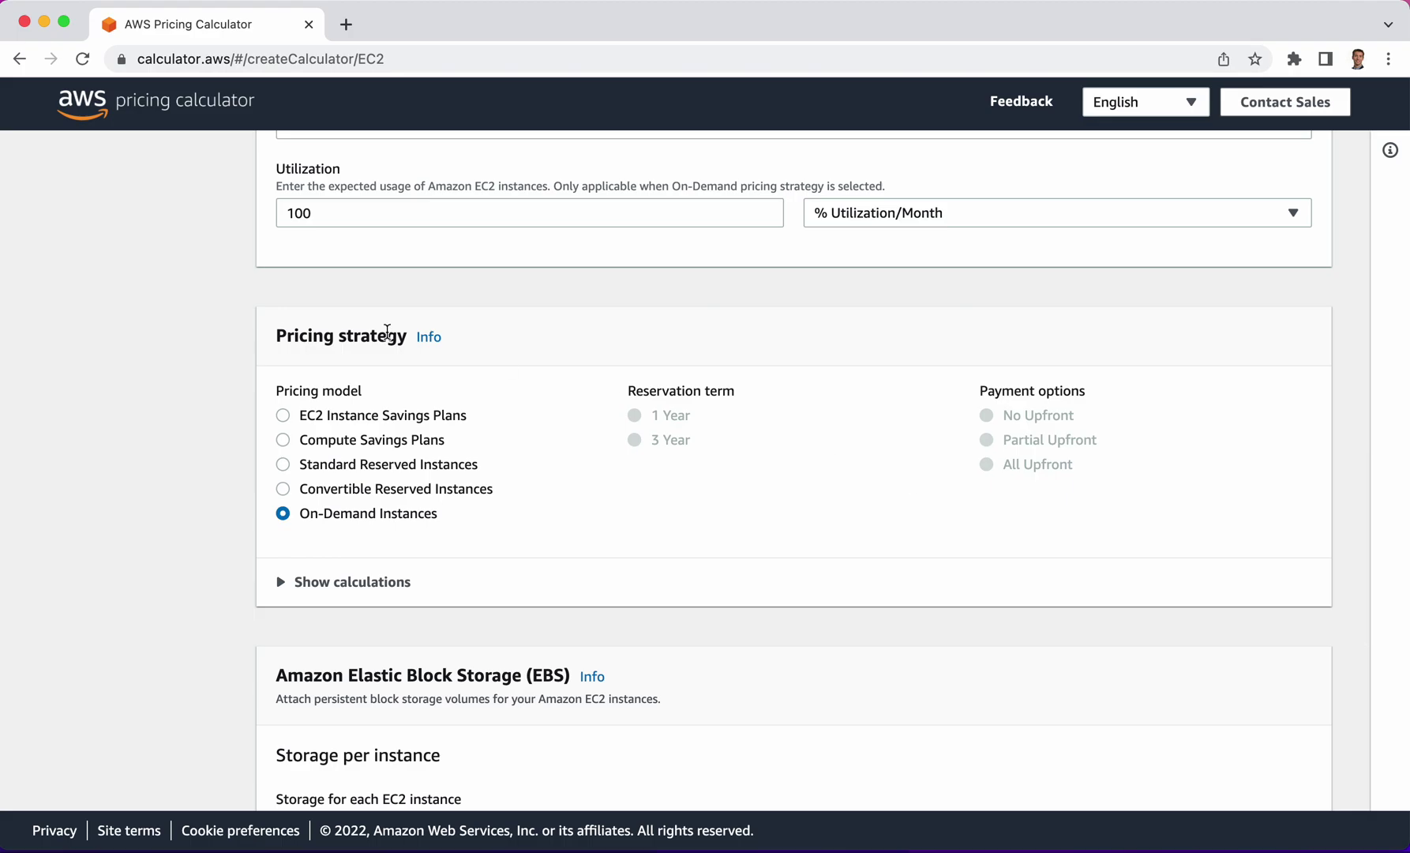
click(284, 415)
scroll(913, 557, down, 7)
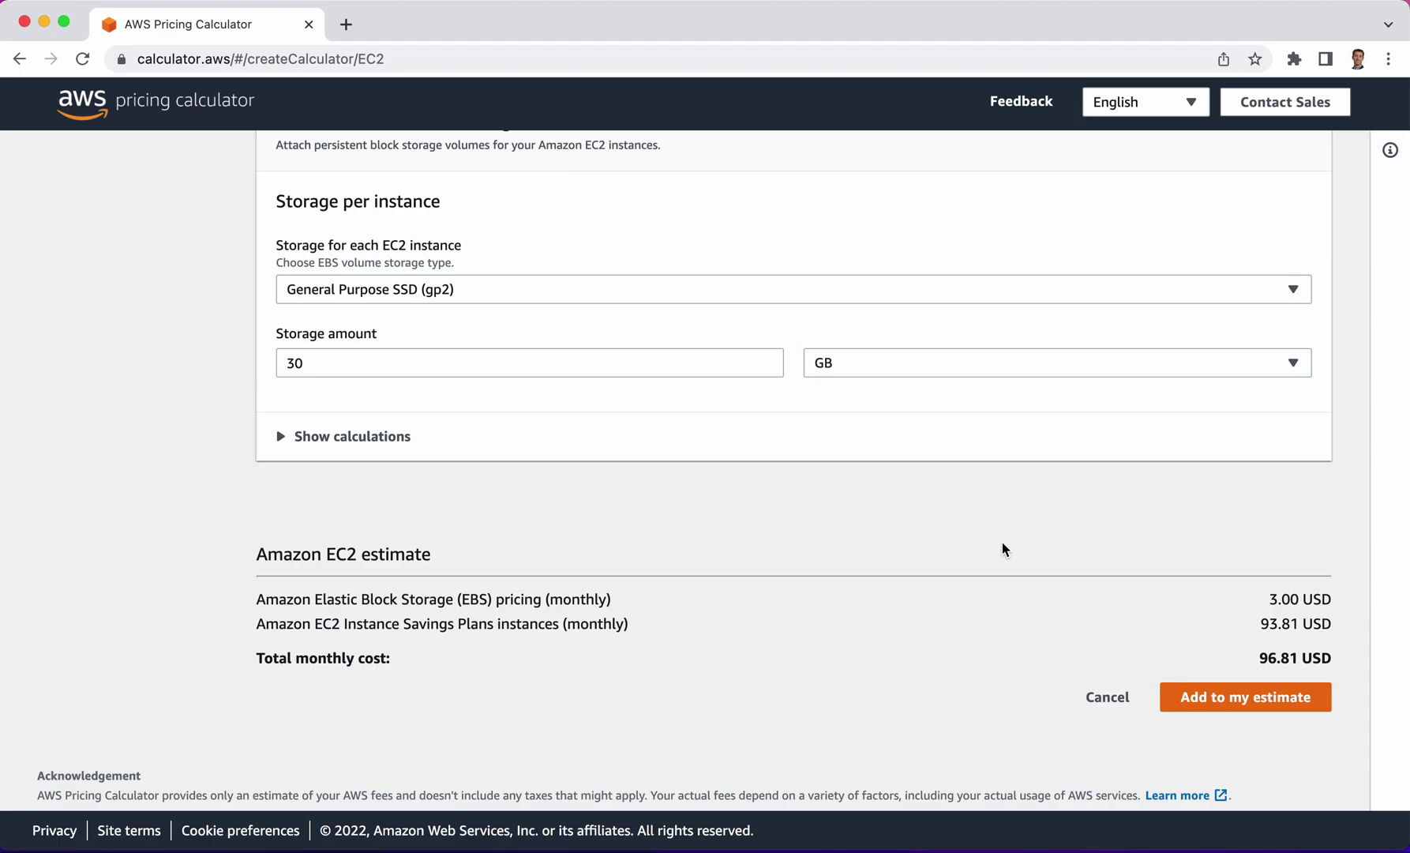
scroll(941, 507, up, 8)
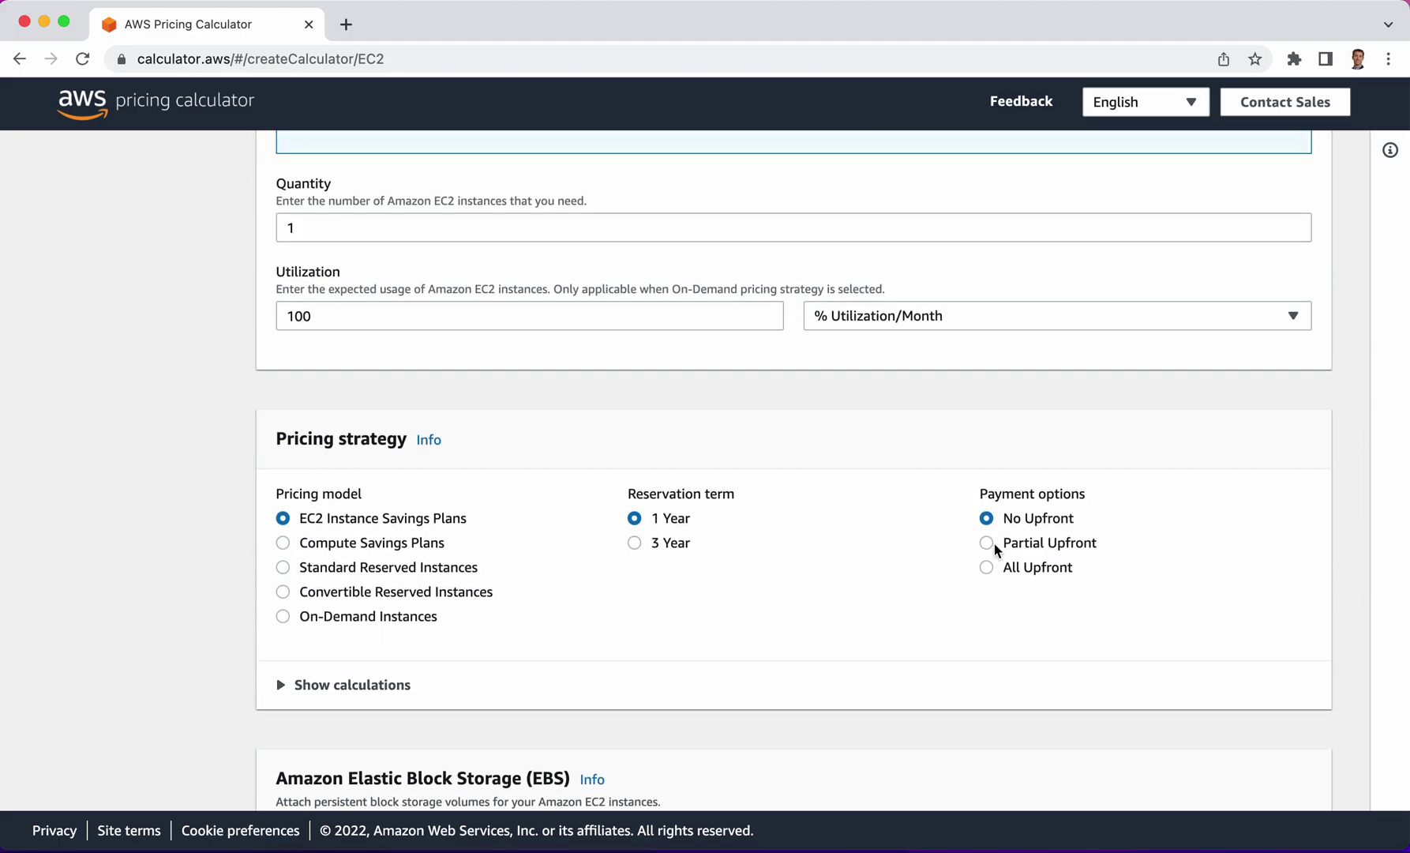
click(987, 568)
Set the reservation term to 3 years, bringing the upfront cost to 2,015.68 USD.
scroll(1119, 548, down, 8)
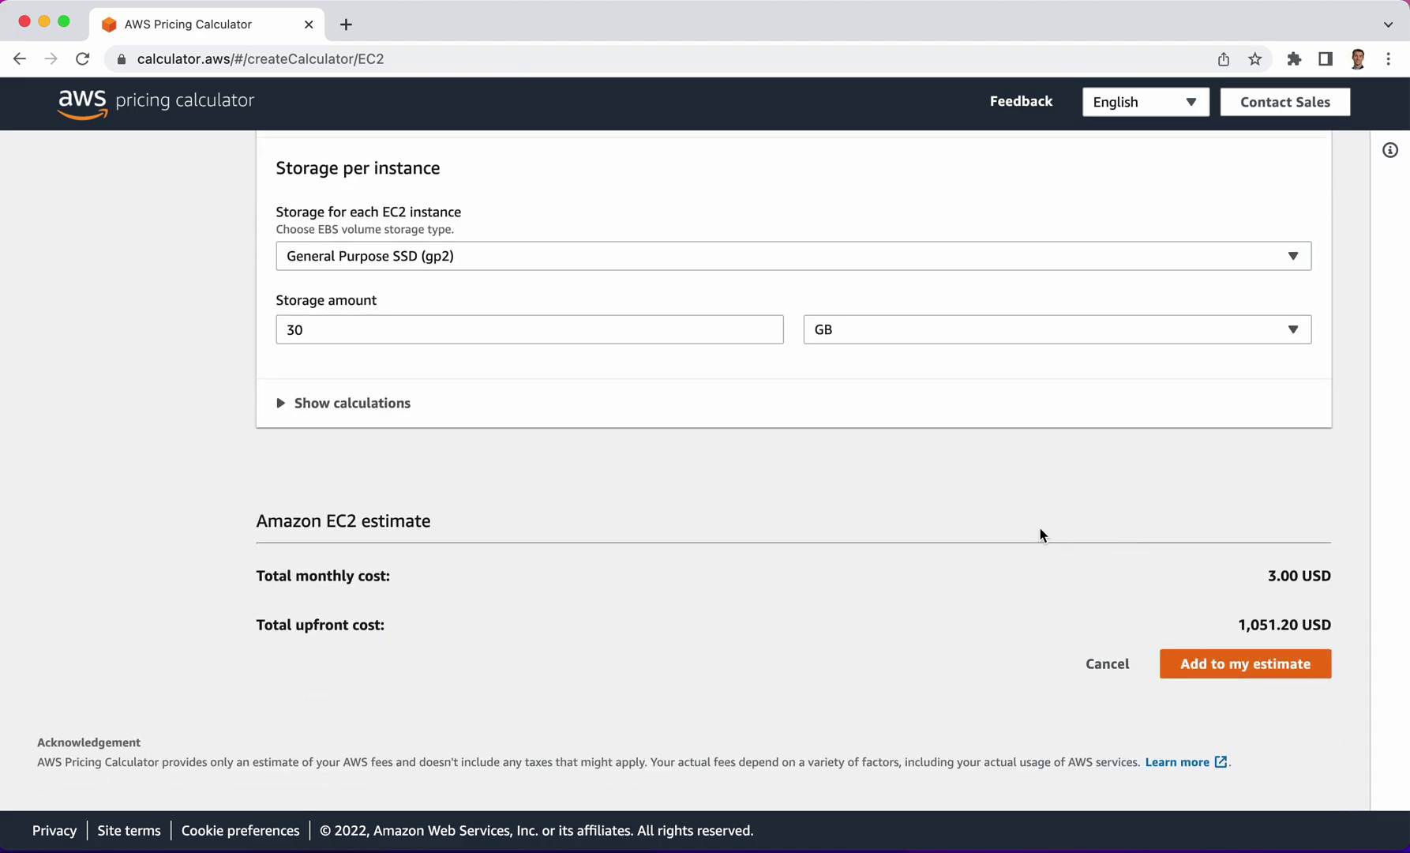
scroll(1041, 535, up, 2)
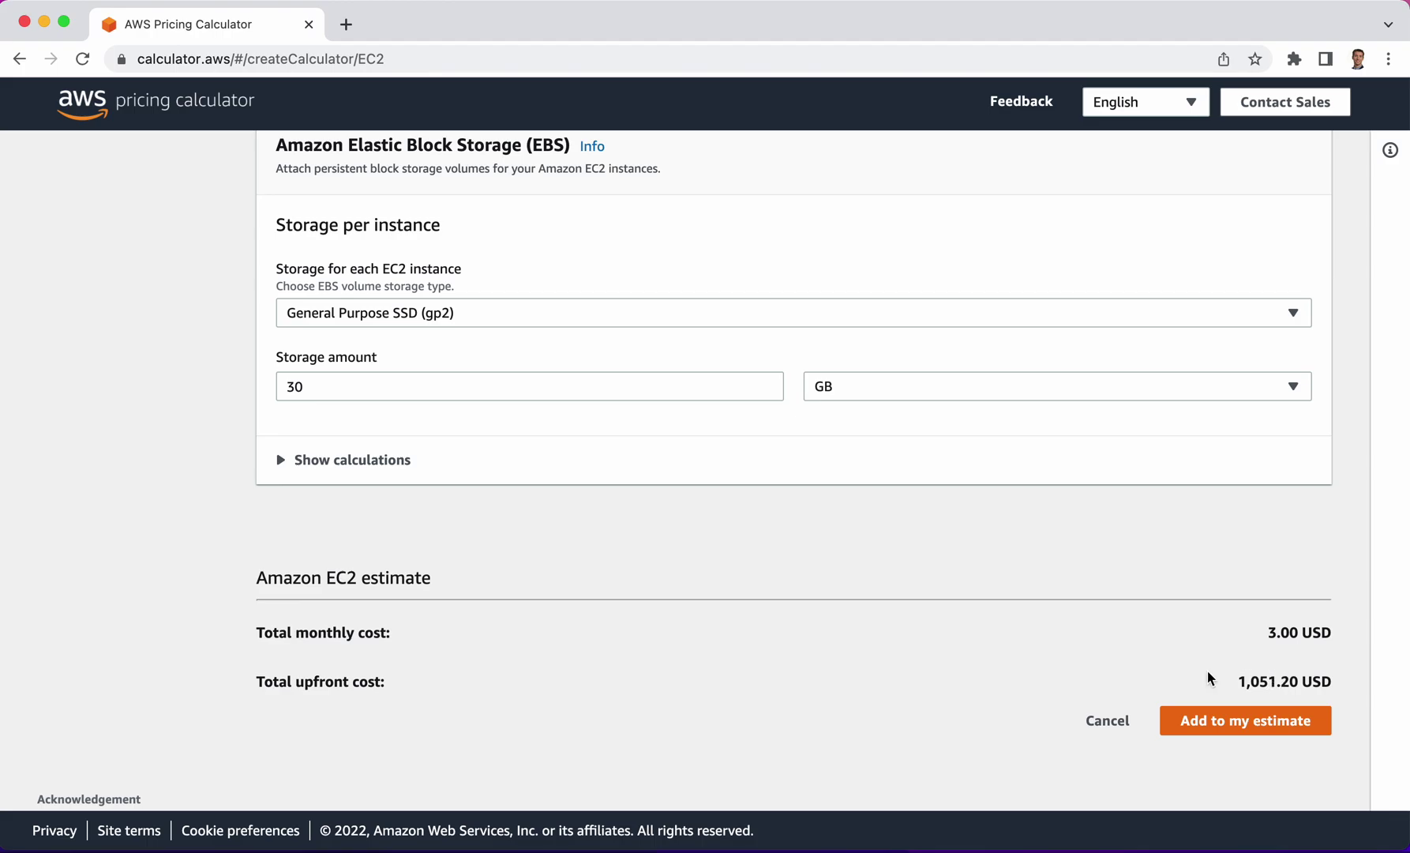
scroll(1108, 434, up, 10)
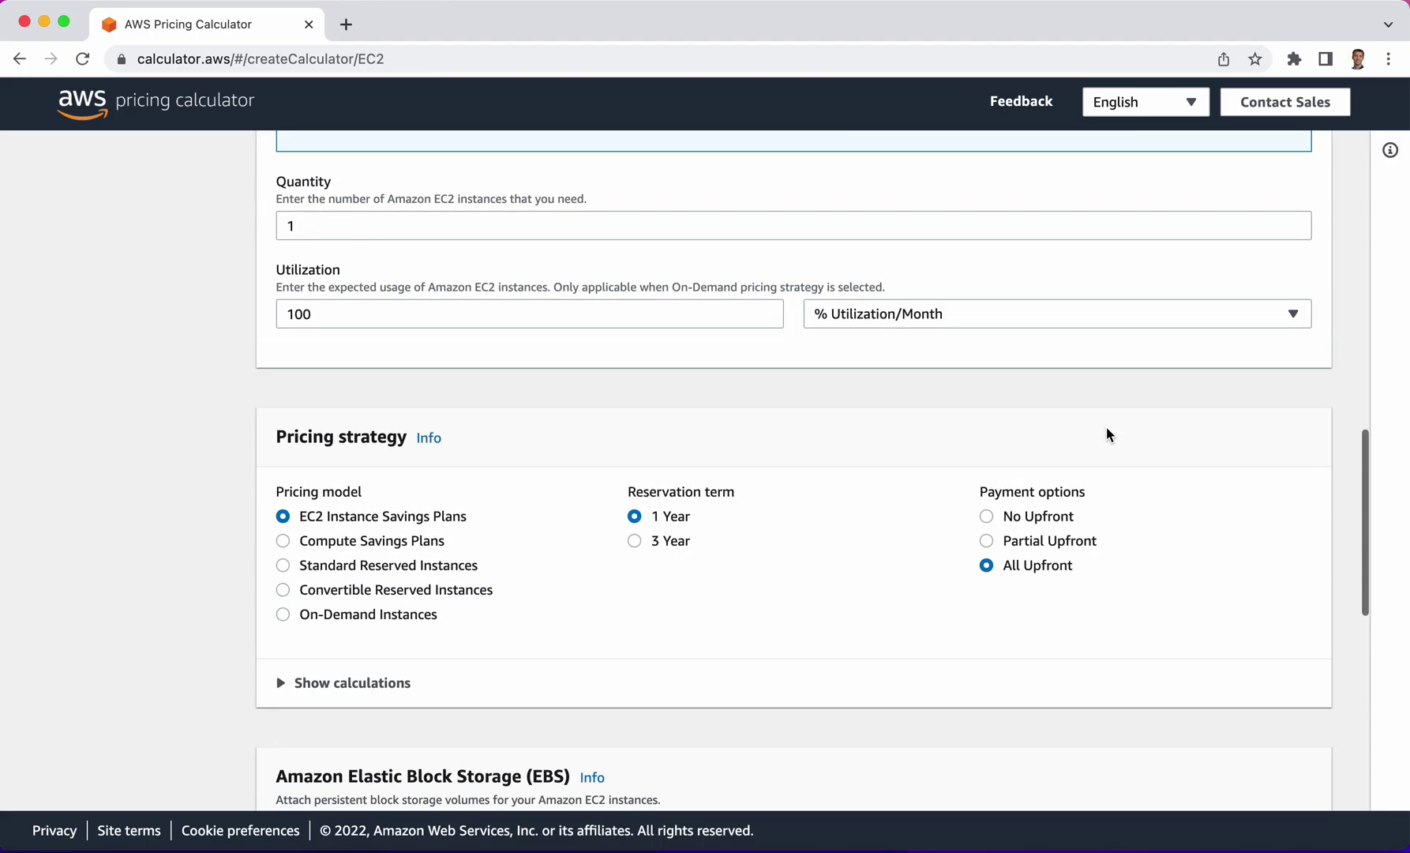
click(634, 541)
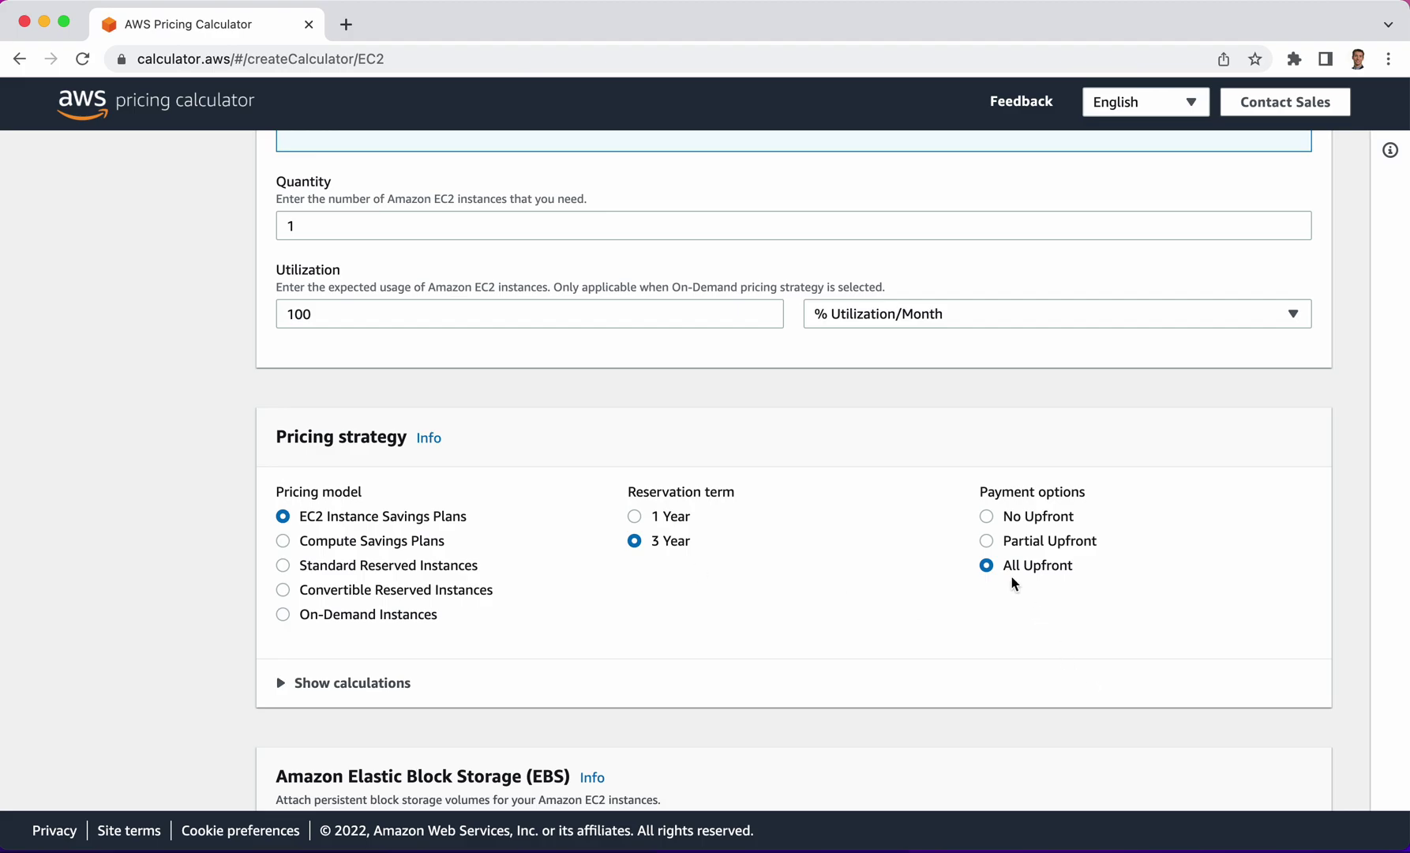
scroll(1166, 615, down, 1)
scroll(1166, 615, down, 10)
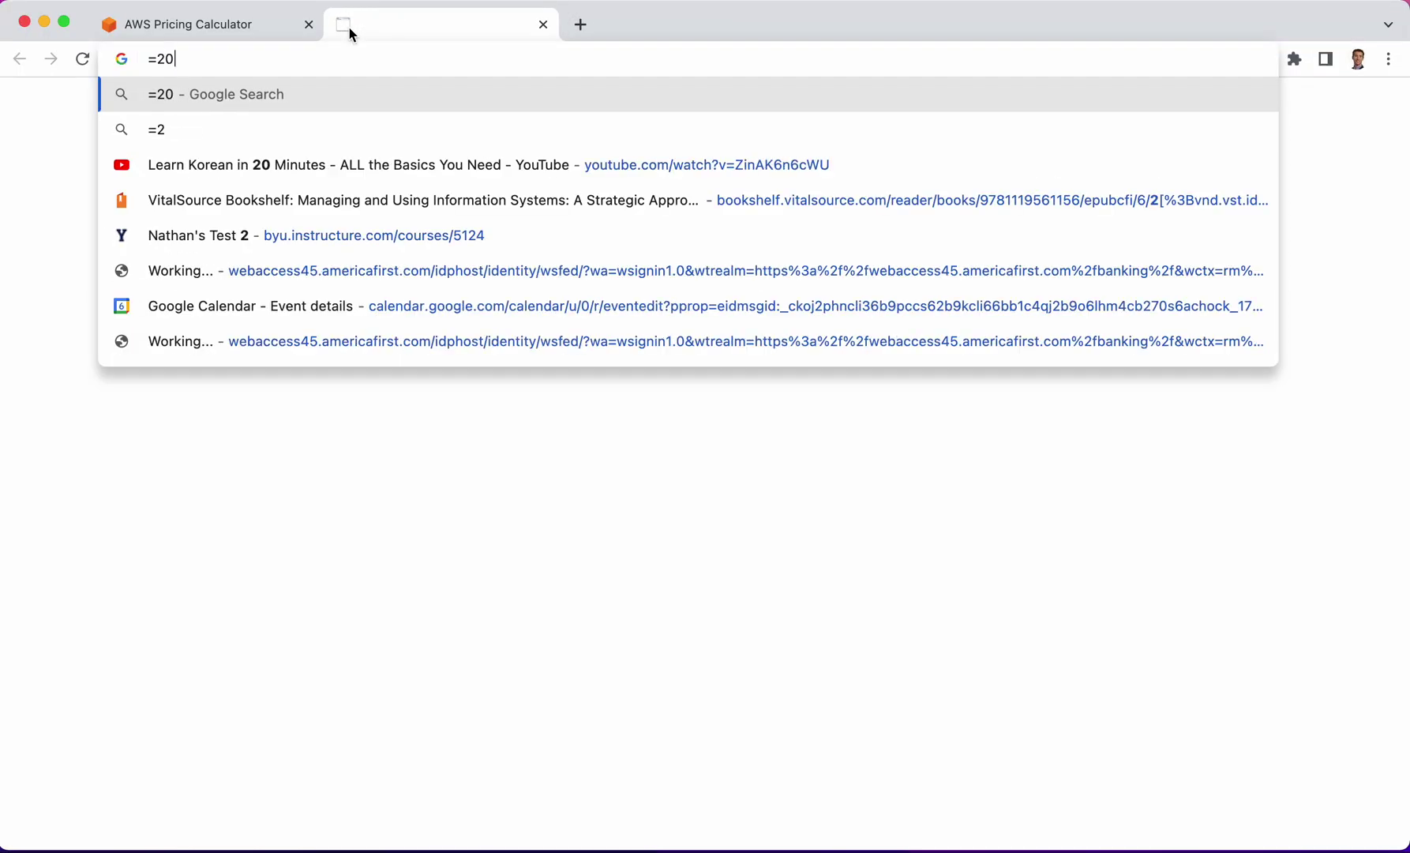
Compute 2000/36 (55.5555555556) in Google Search, then go back to the EC2 estimate tab.
text(36)
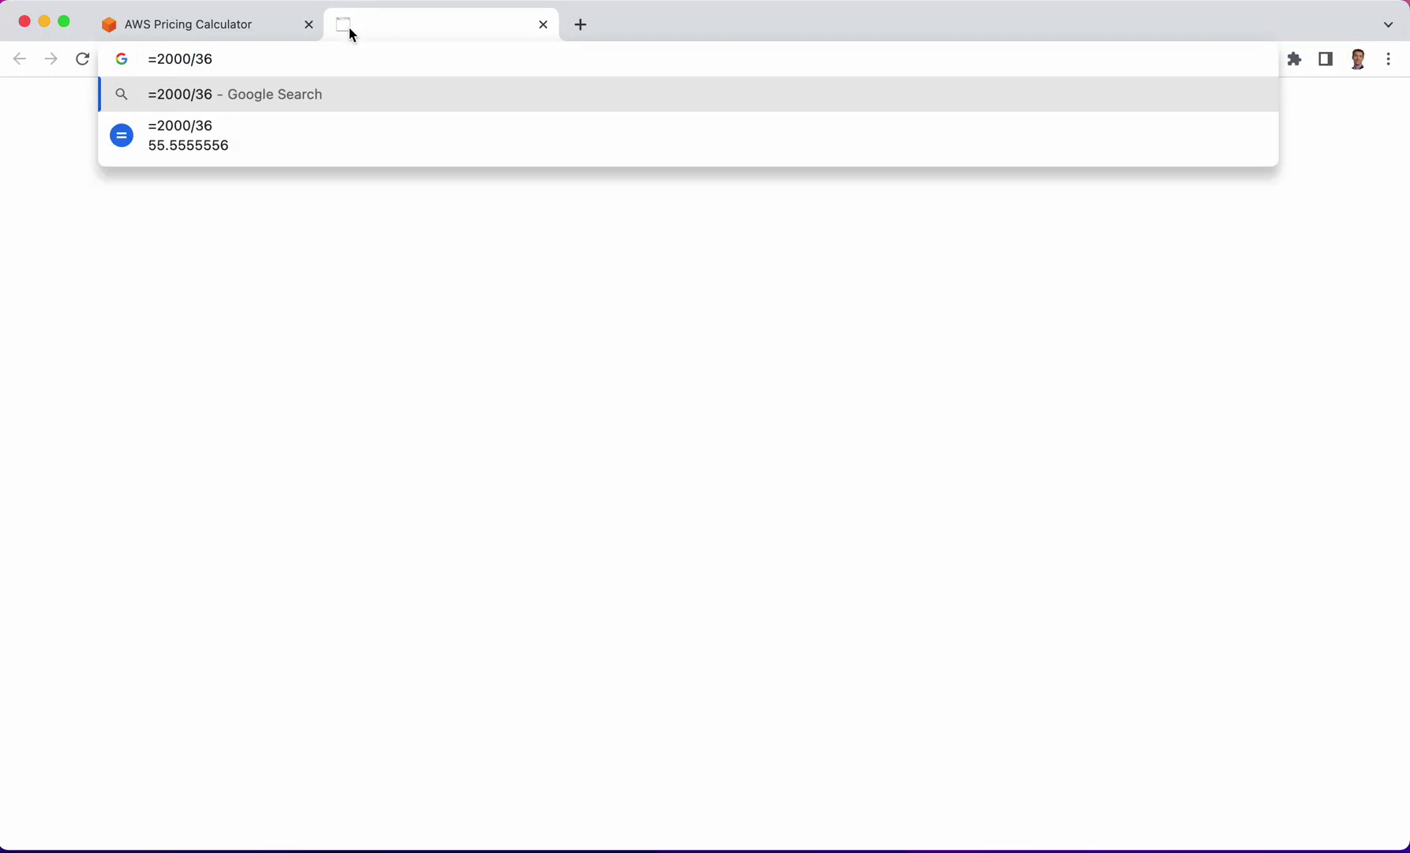
key(Return)
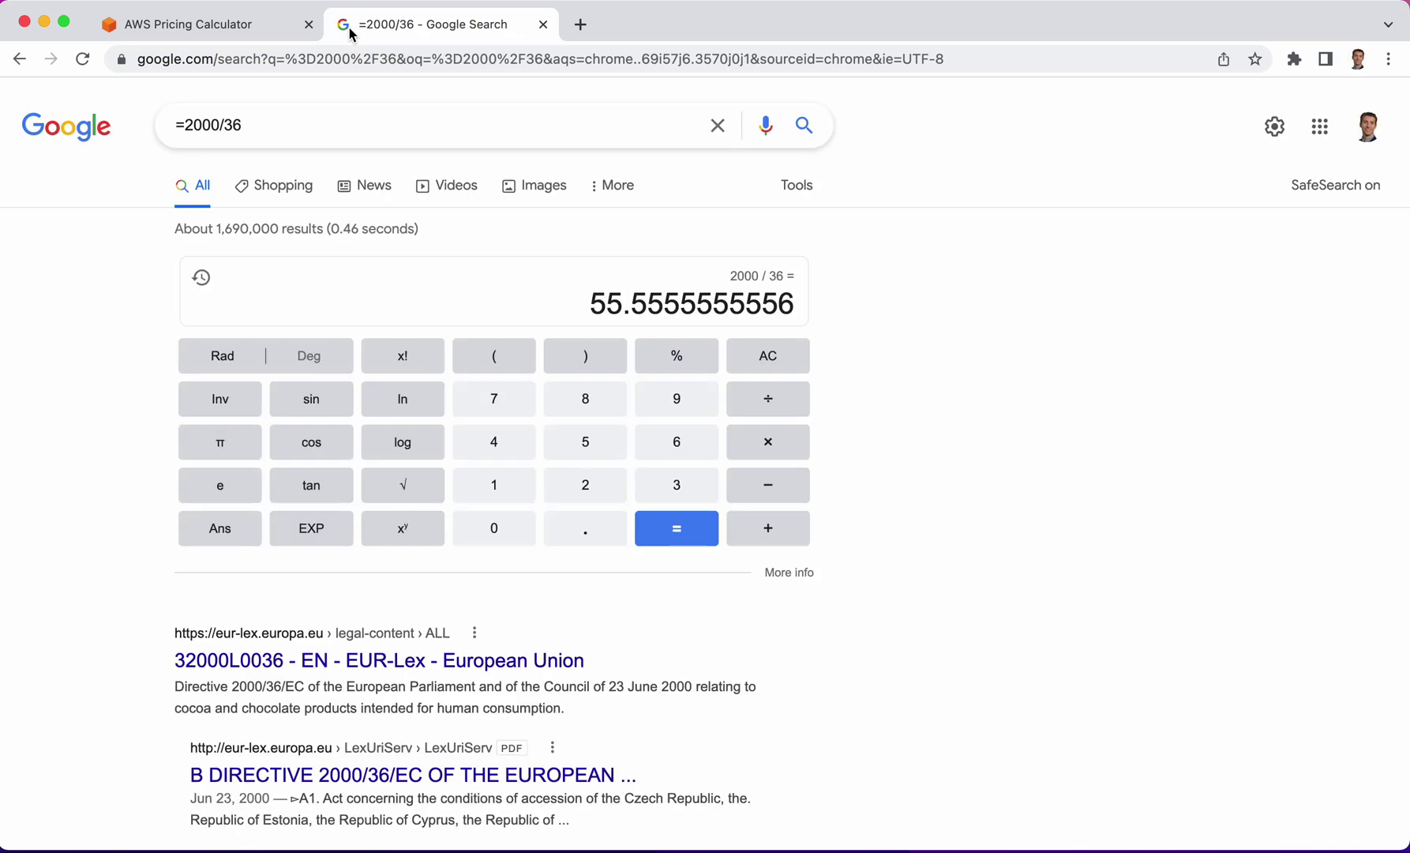
click(207, 26)
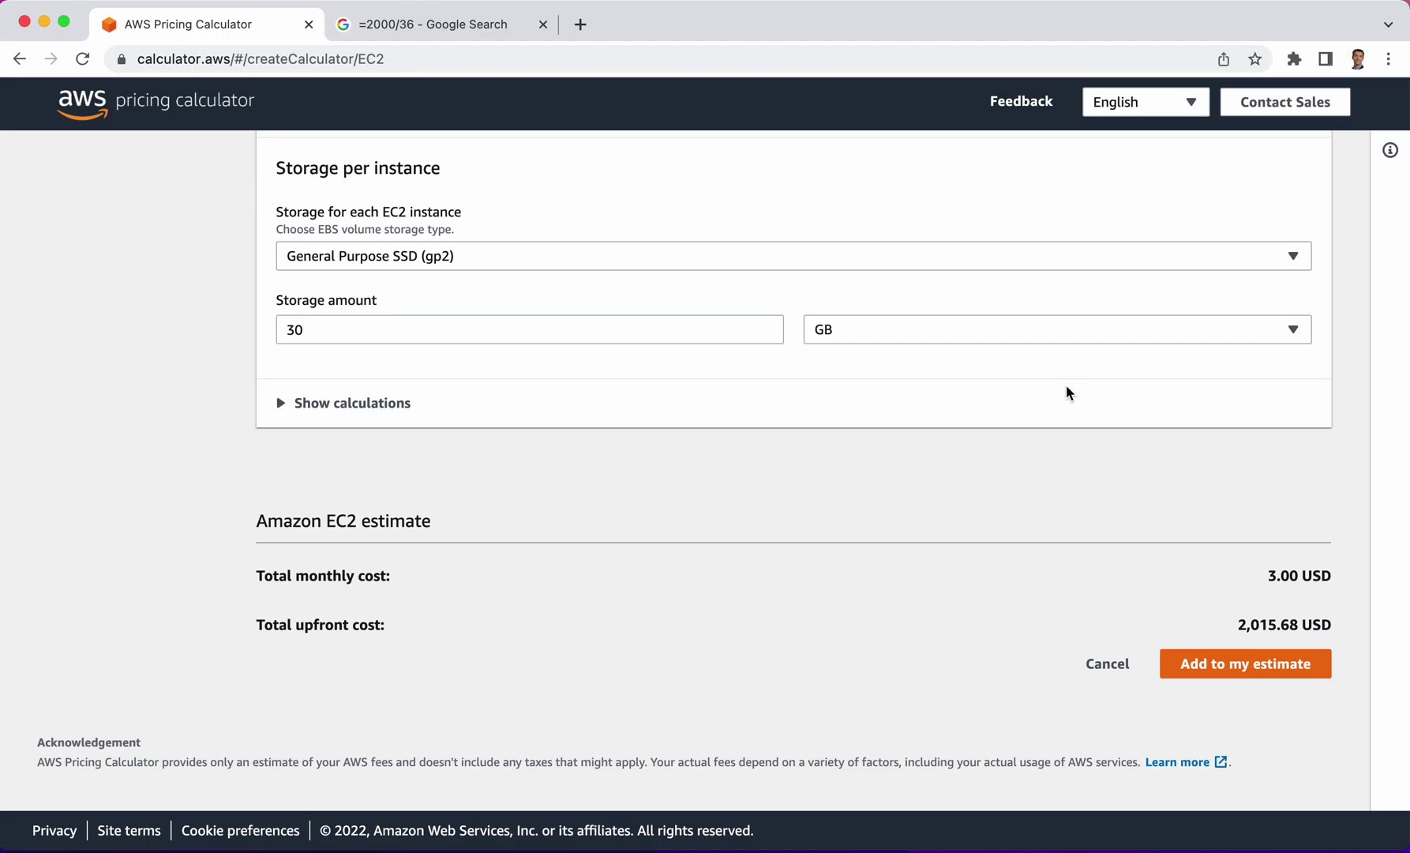
Scroll through the EC2 estimate to locate the Pricing strategy section.
scroll(1043, 469, up, 8)
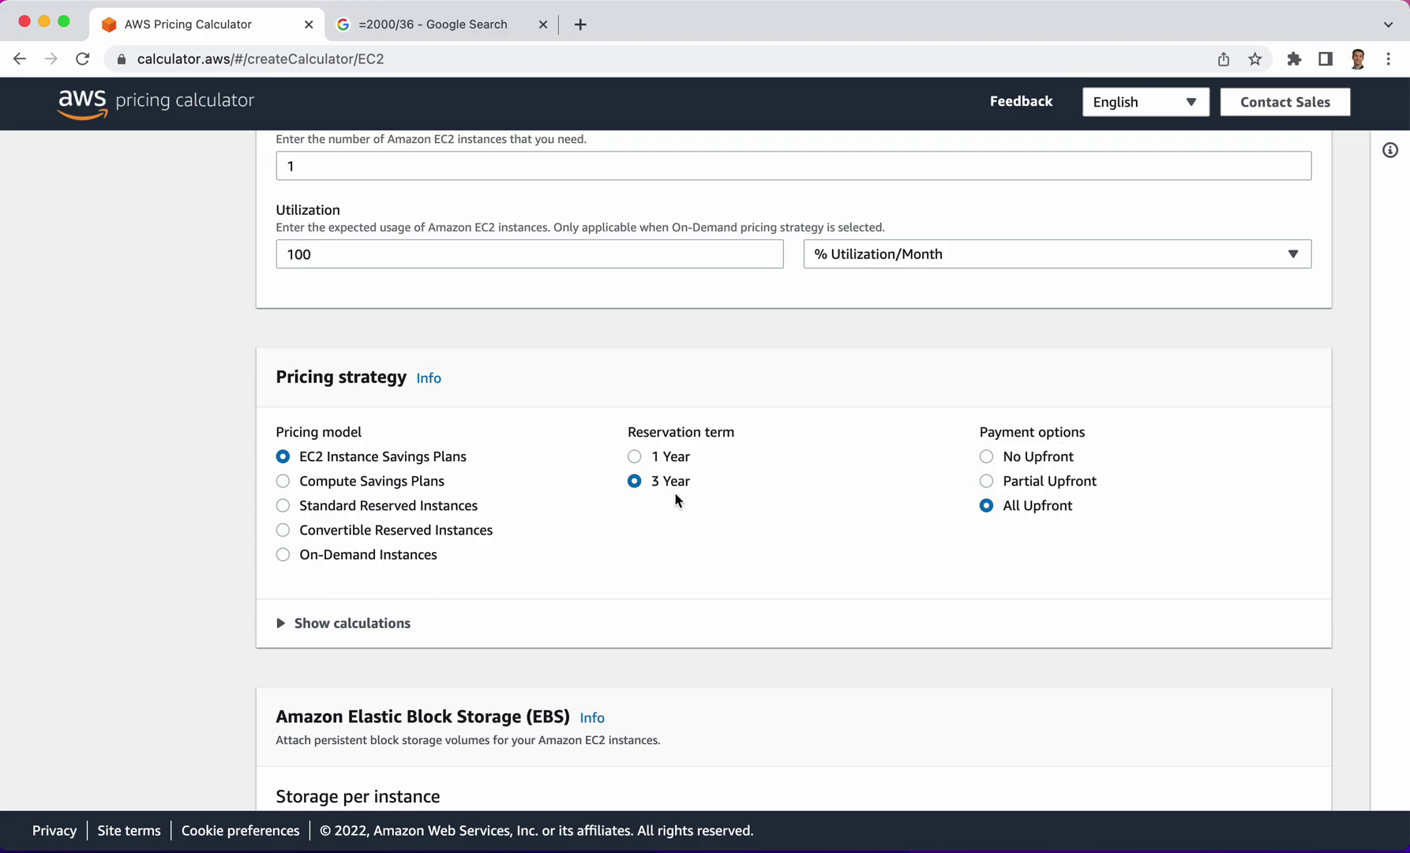
scroll(728, 579, down, 5)
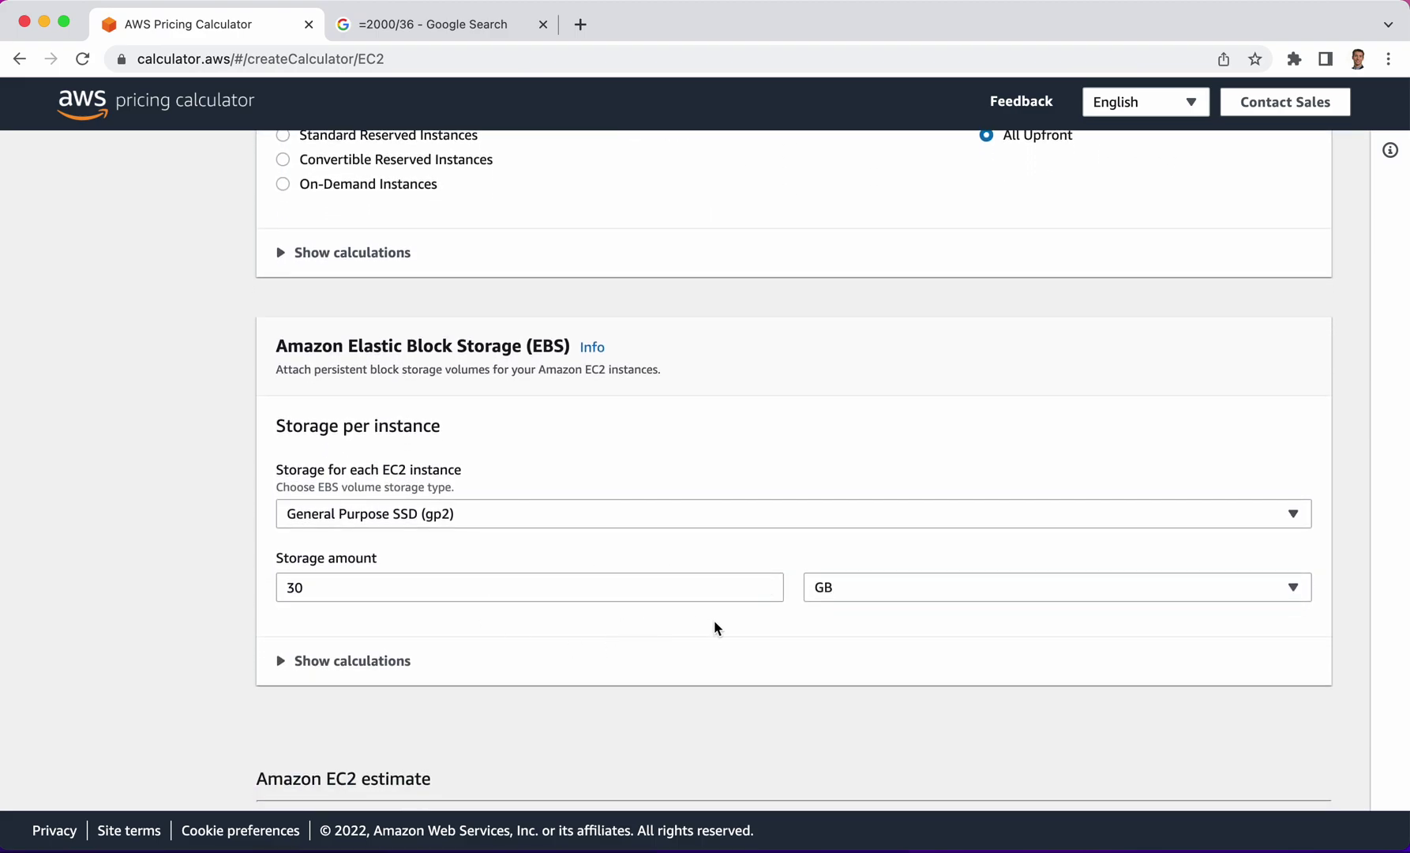
scroll(714, 621, down, 3)
scroll(714, 621, up, 10)
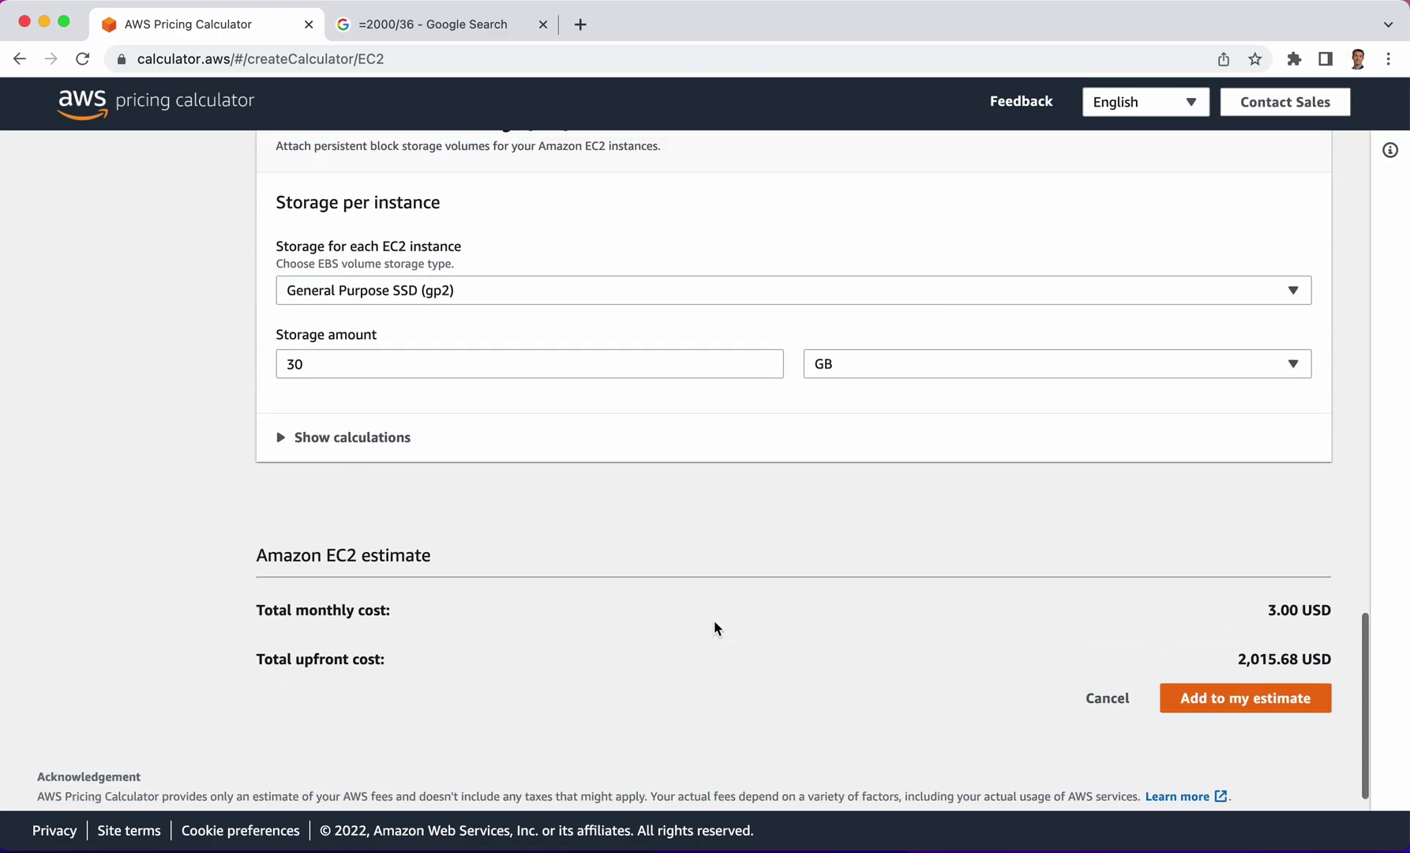
scroll(714, 621, up, 6)
scroll(714, 620, down, 5)
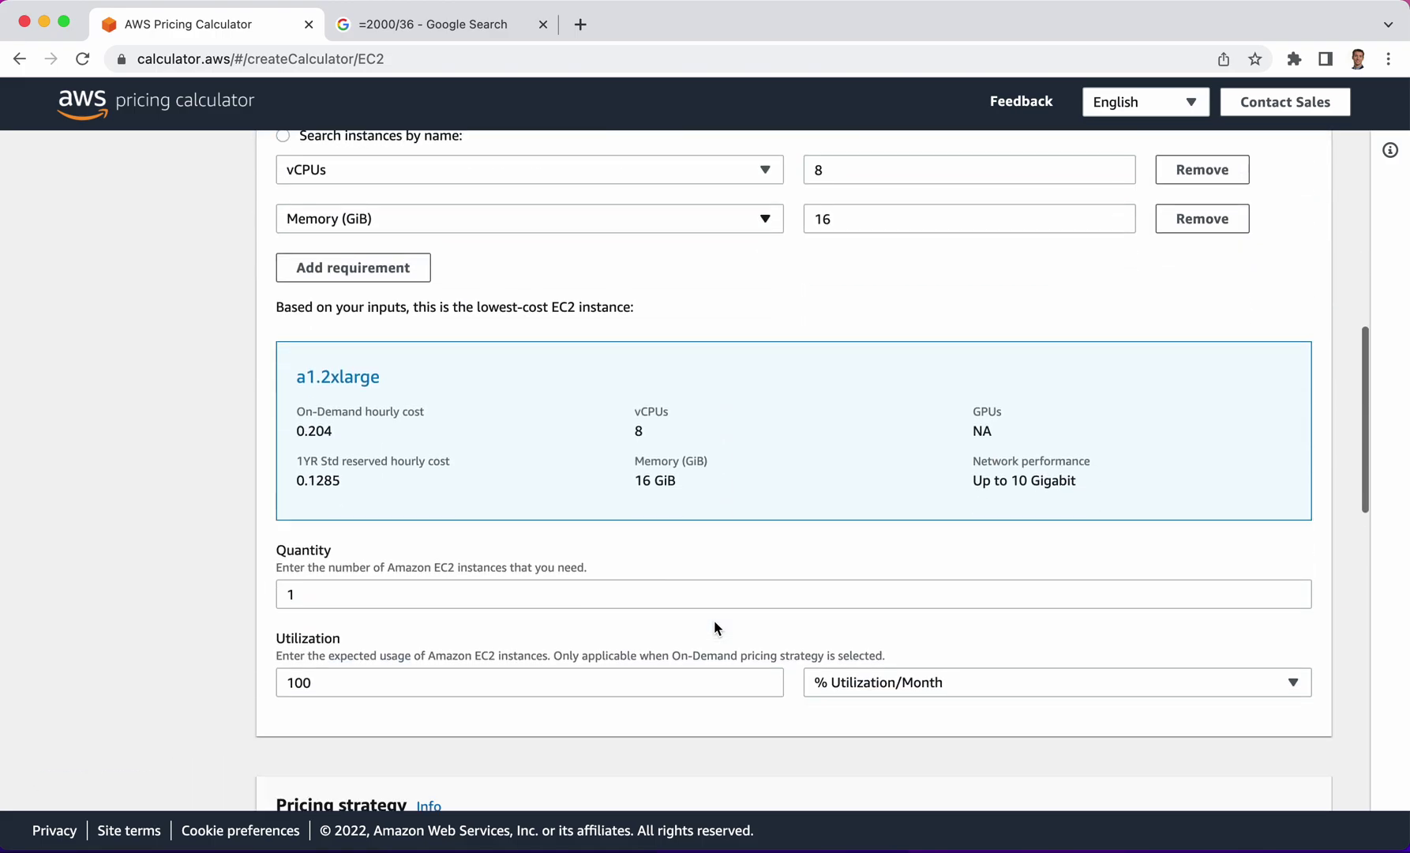
scroll(713, 621, up, 1)
scroll(714, 621, up, 8)
scroll(714, 621, down, 14)
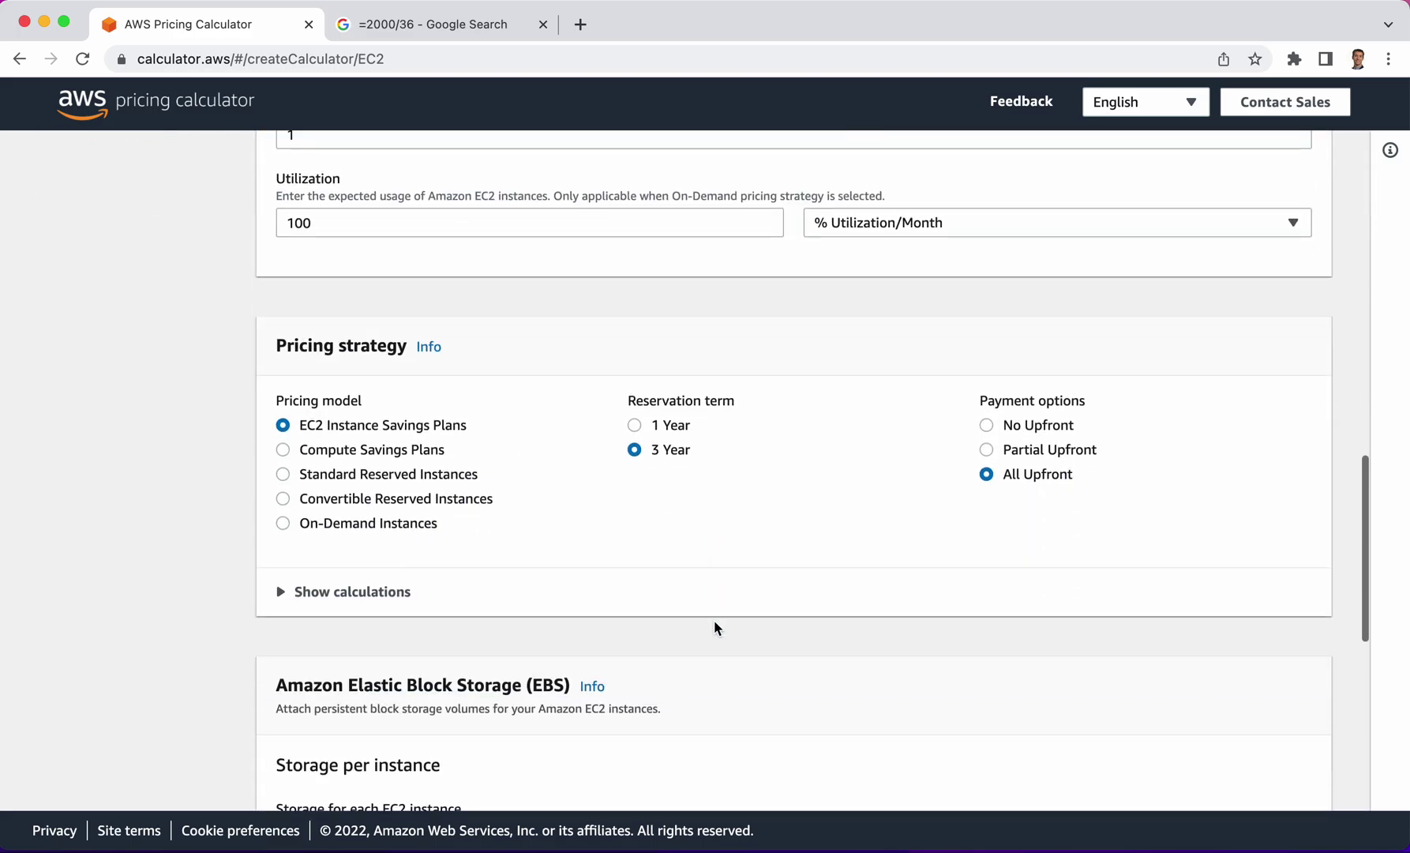
Switch the EC2 pricing strategy to On-Demand Instances.
click(284, 525)
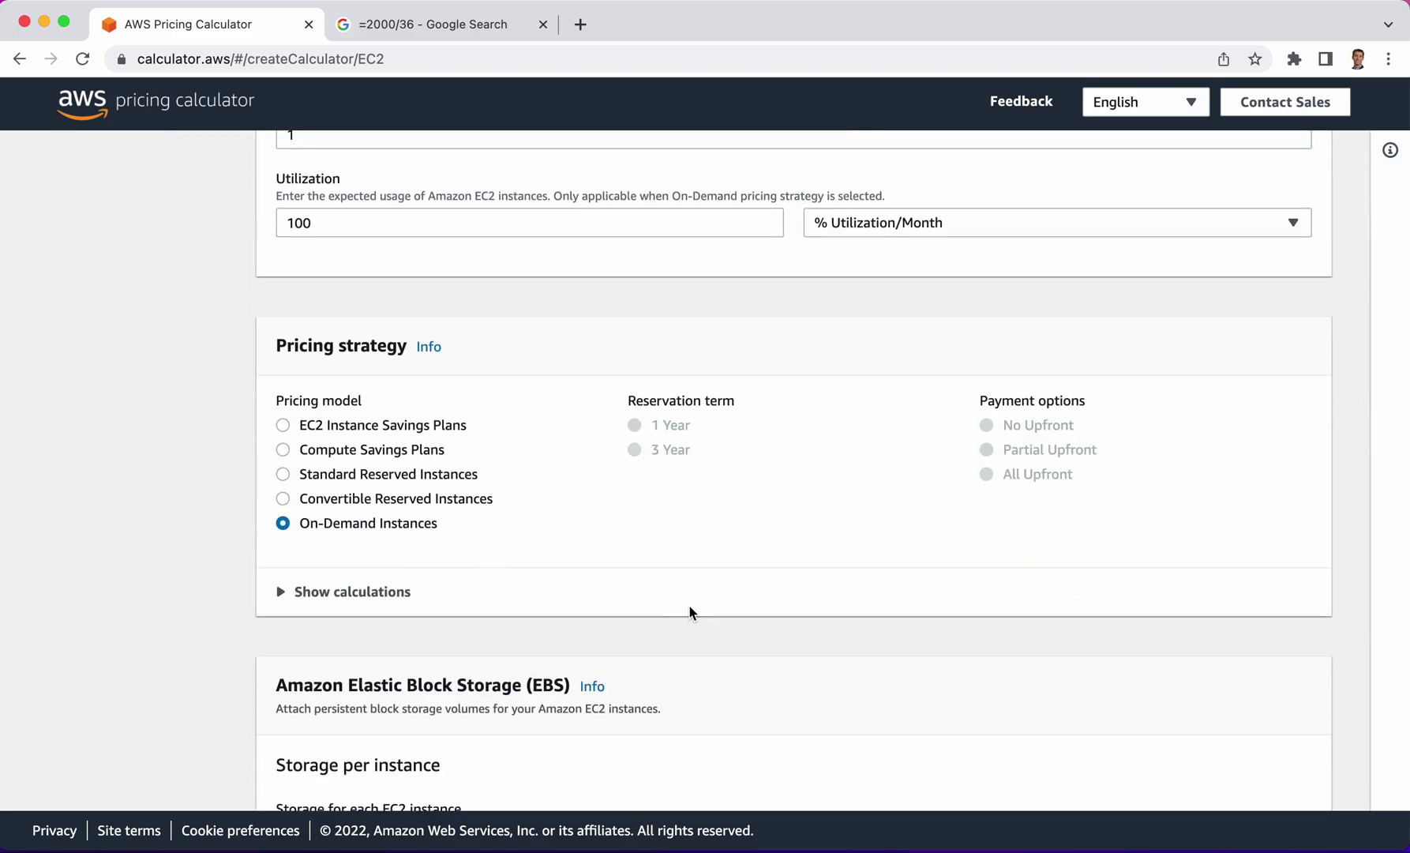
scroll(695, 608, down, 8)
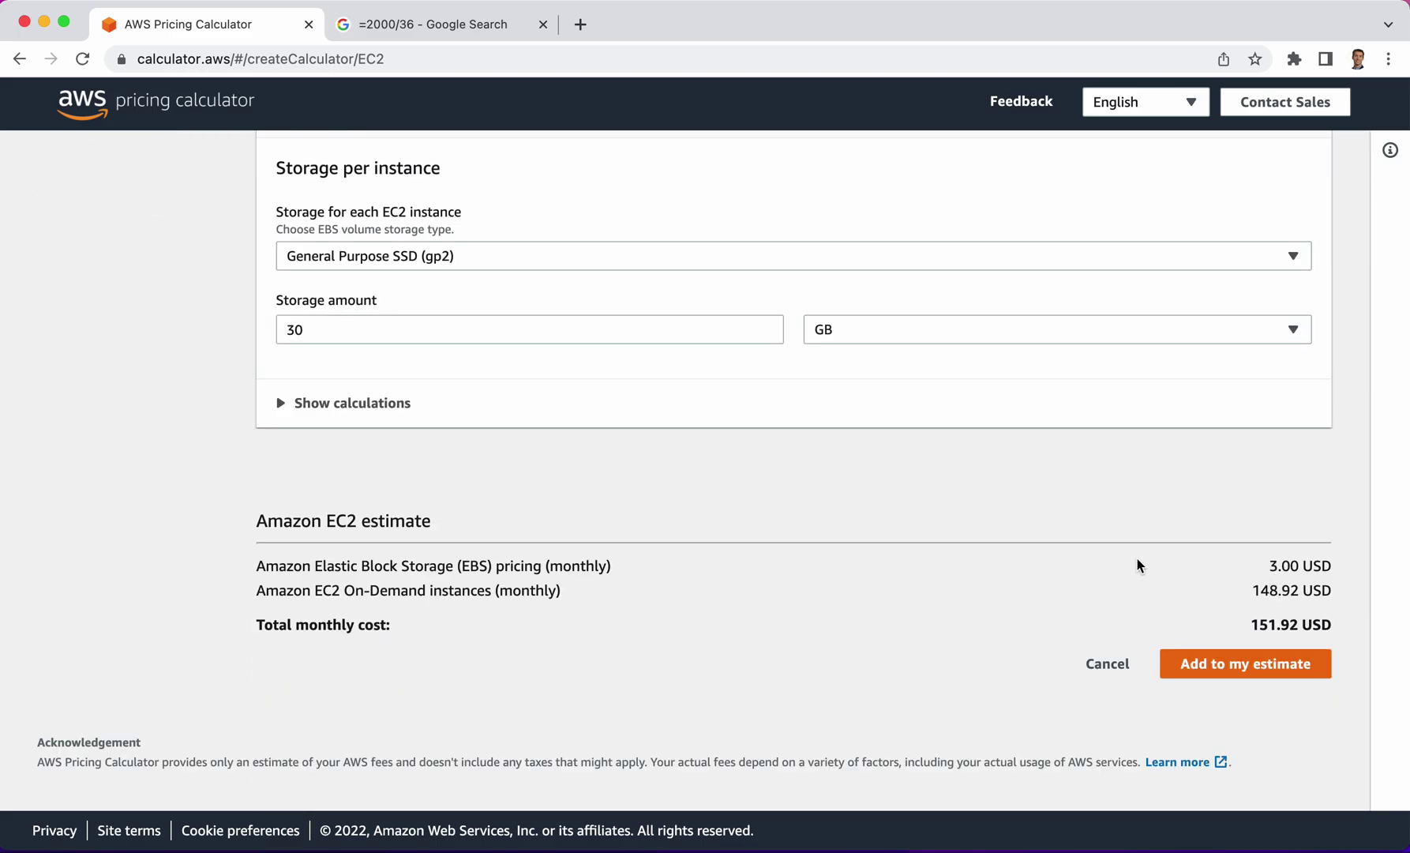
scroll(910, 513, up, 1)
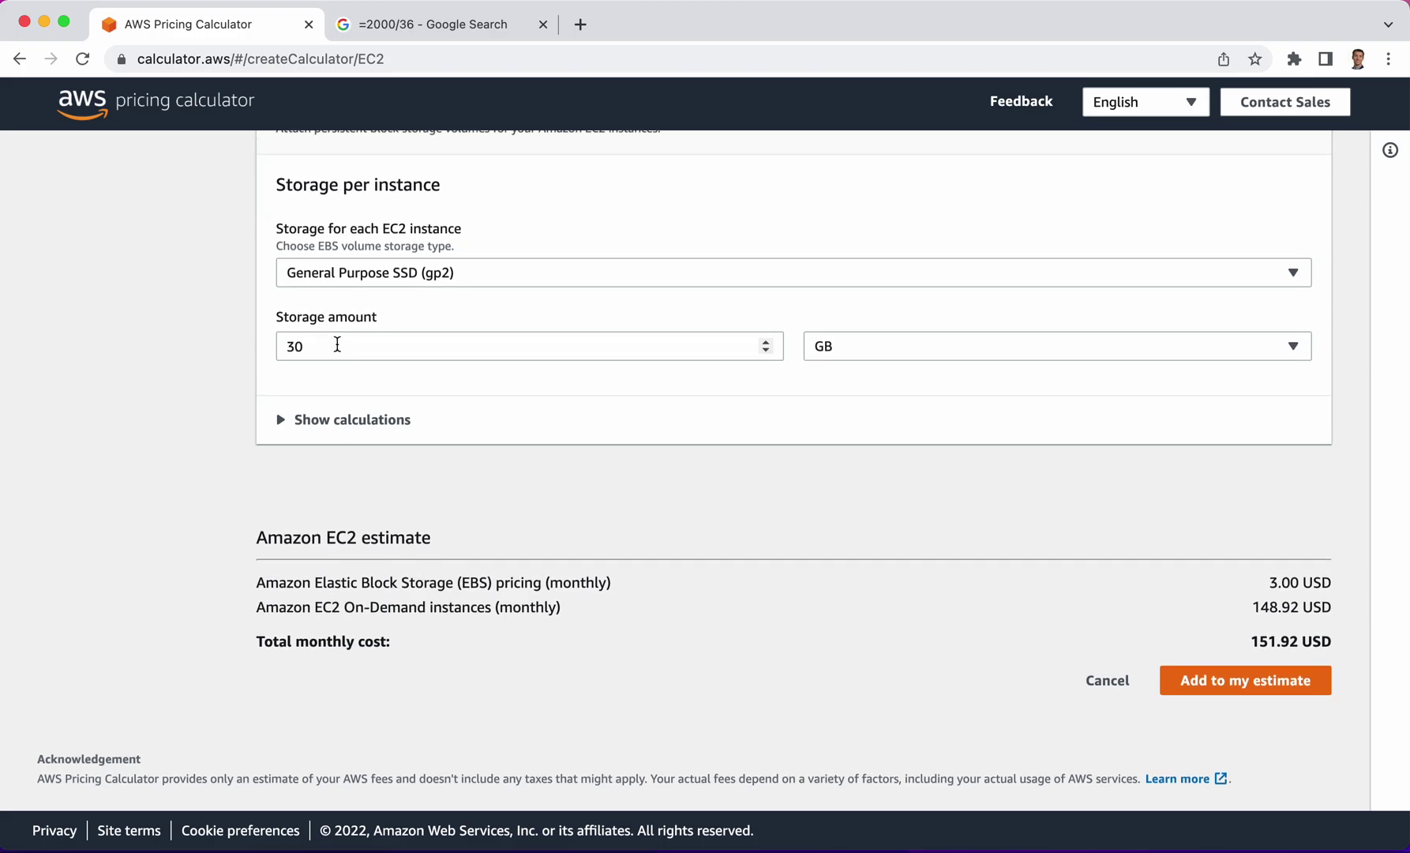
Change EBS storage from 30 to 60 GB, giving 6.00 USD storage and 154.92 USD monthly.
drag(337, 344, 166, 326)
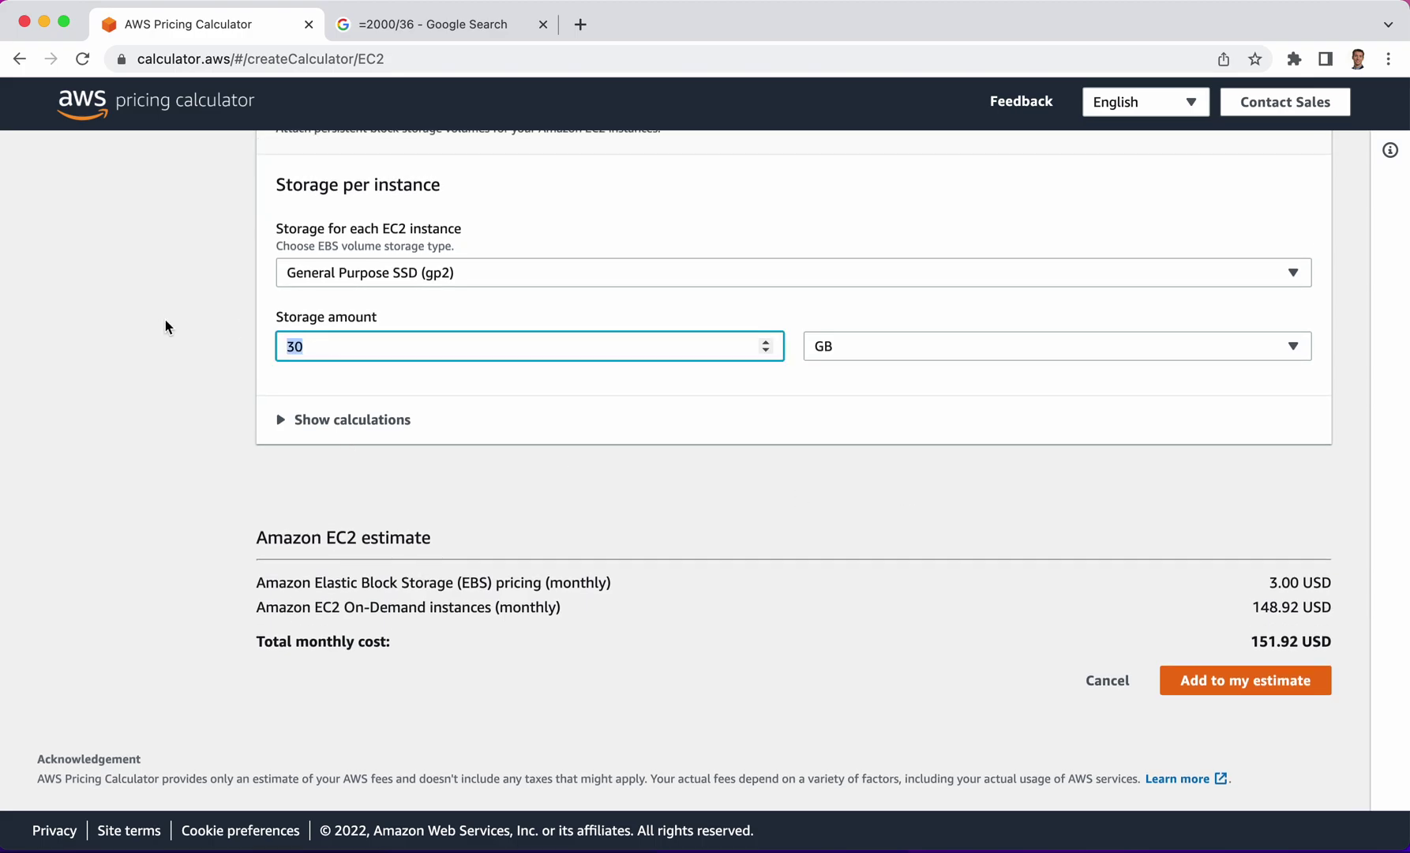
text(60)
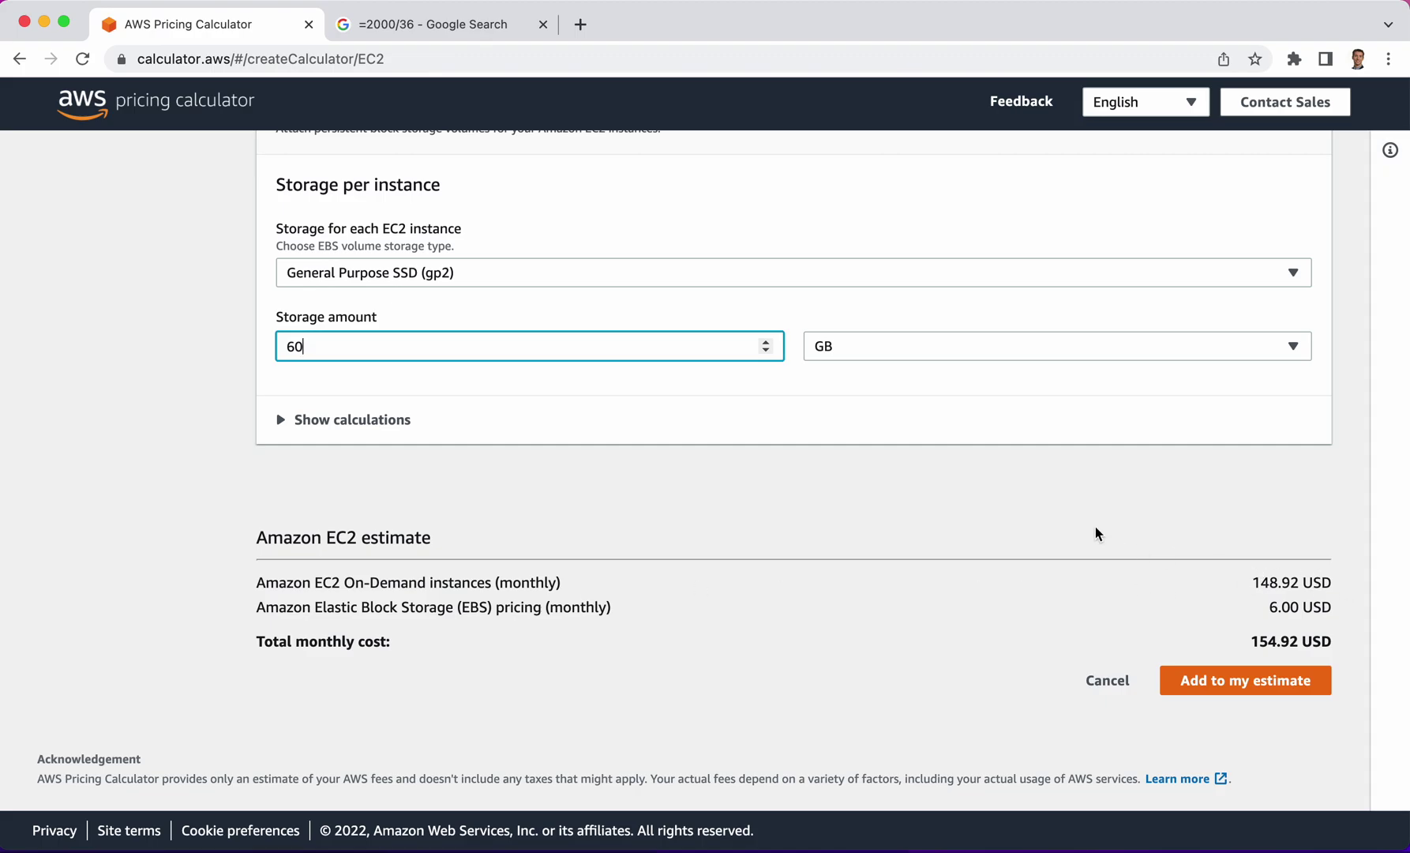
scroll(1095, 533, up, 2)
scroll(1096, 533, up, 6)
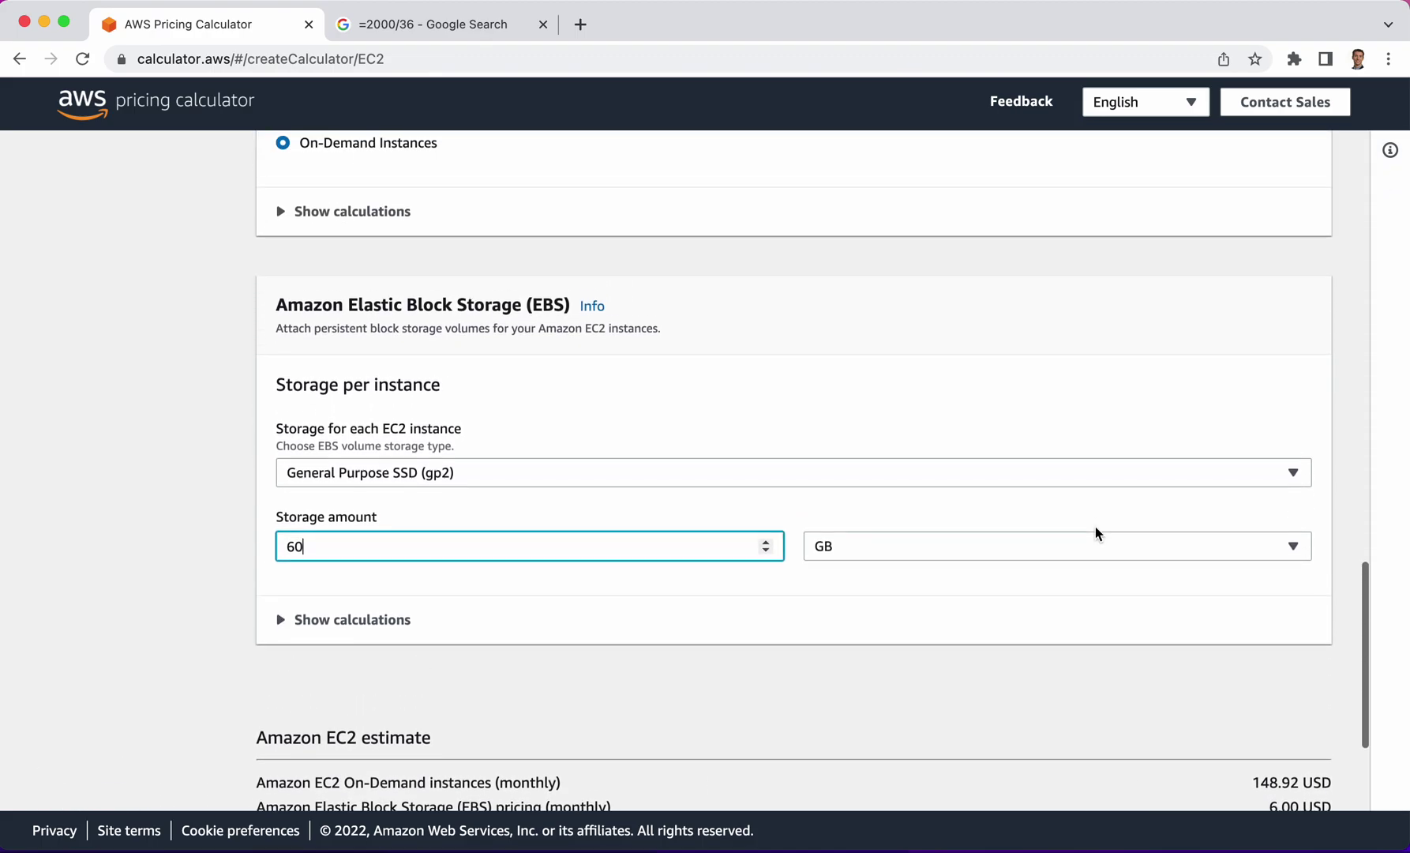
scroll(1096, 531, up, 12)
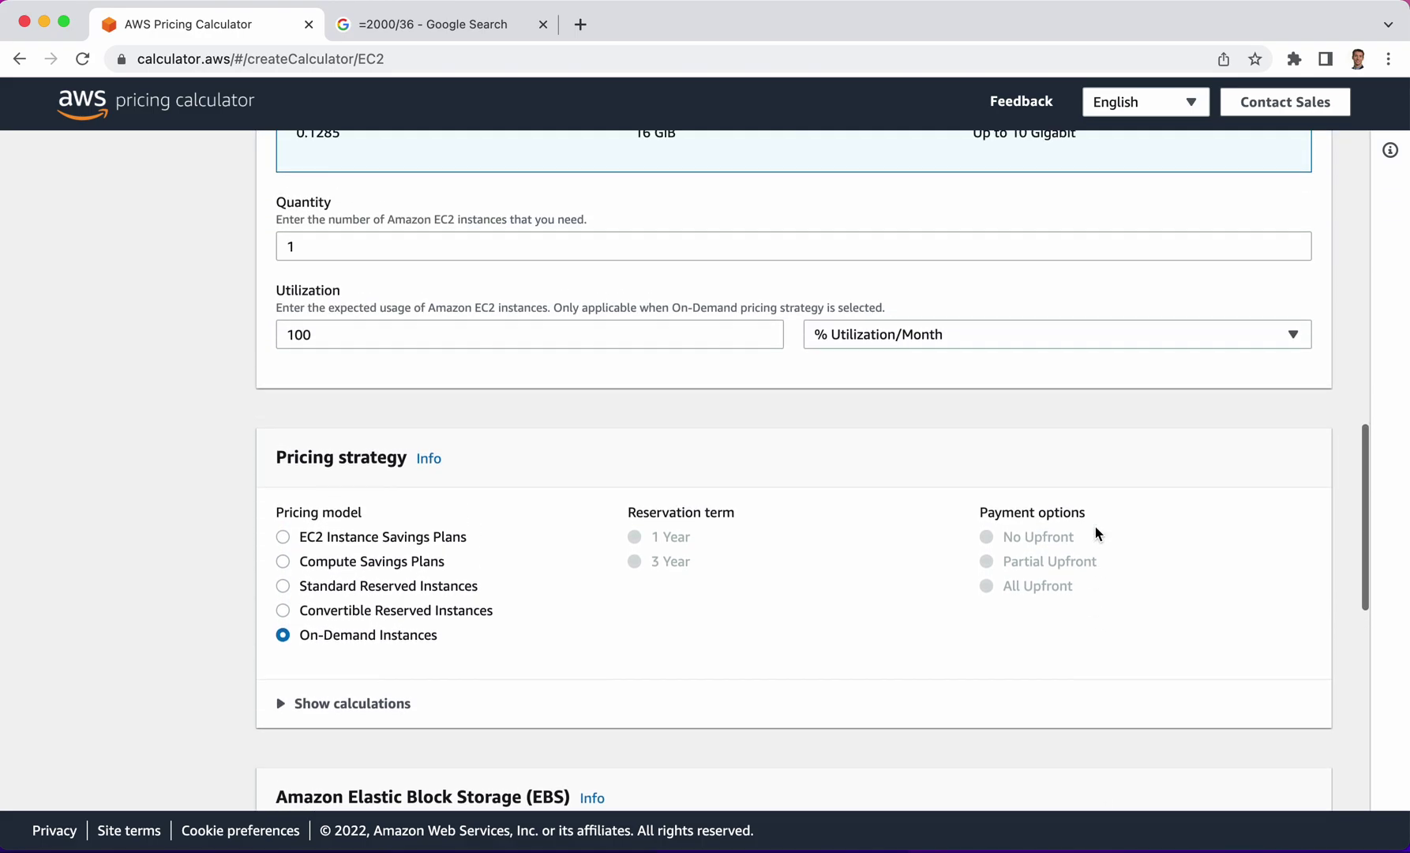
Switch the EC2 configuration to an Advanced estimate.
scroll(1095, 533, up, 2)
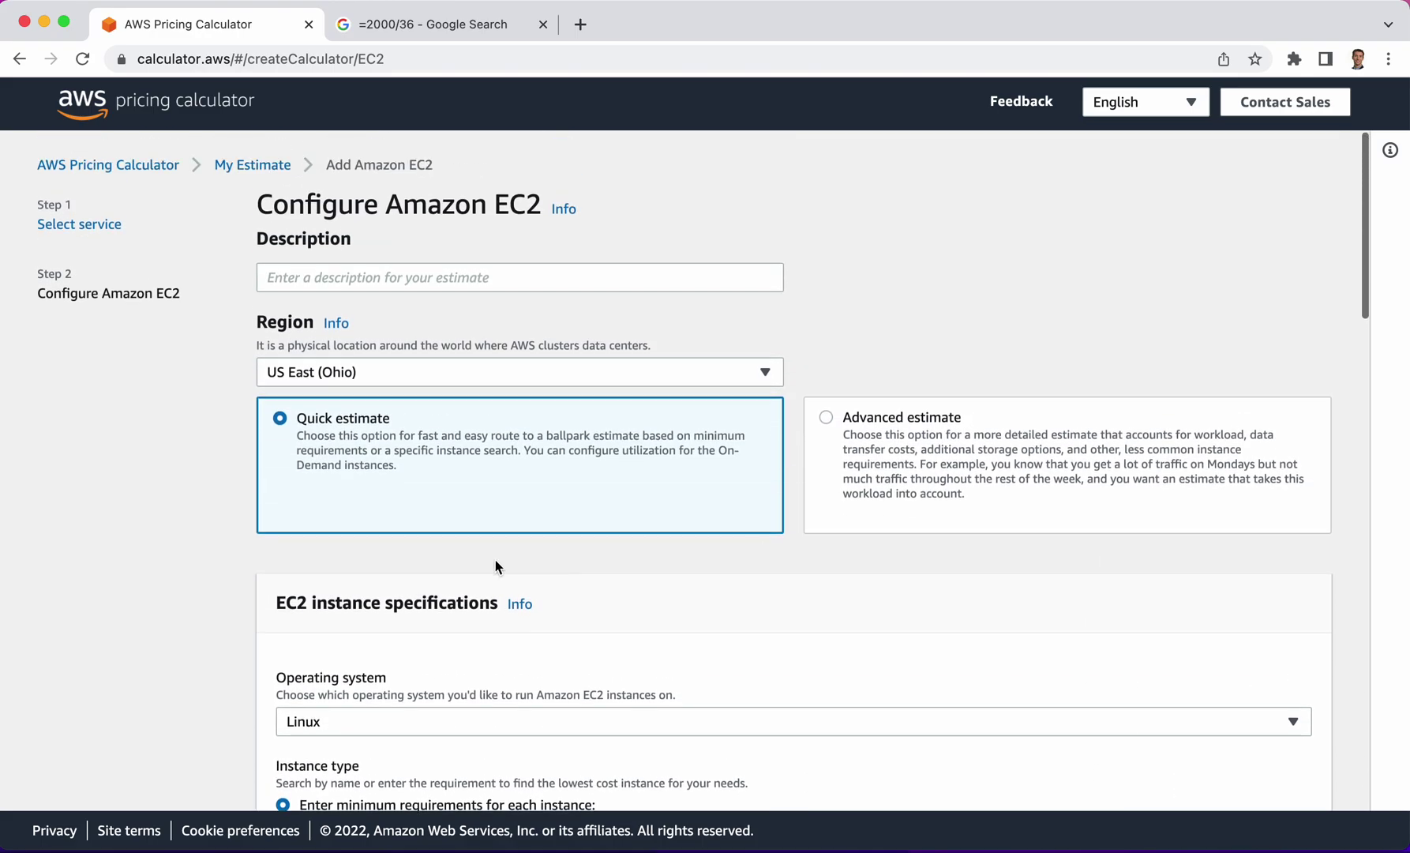
click(827, 417)
scroll(851, 514, down, 1)
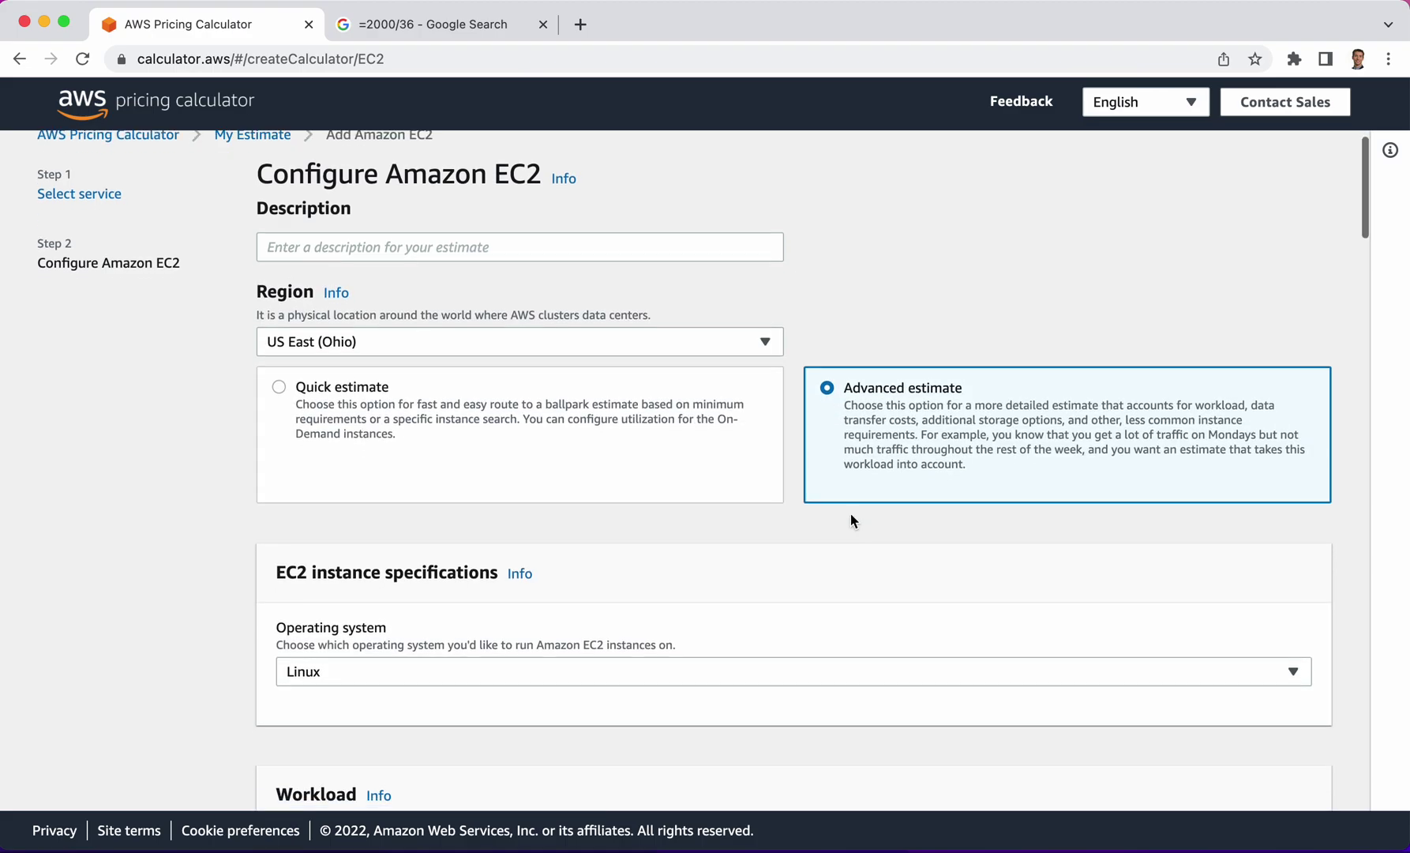
scroll(850, 513, down, 5)
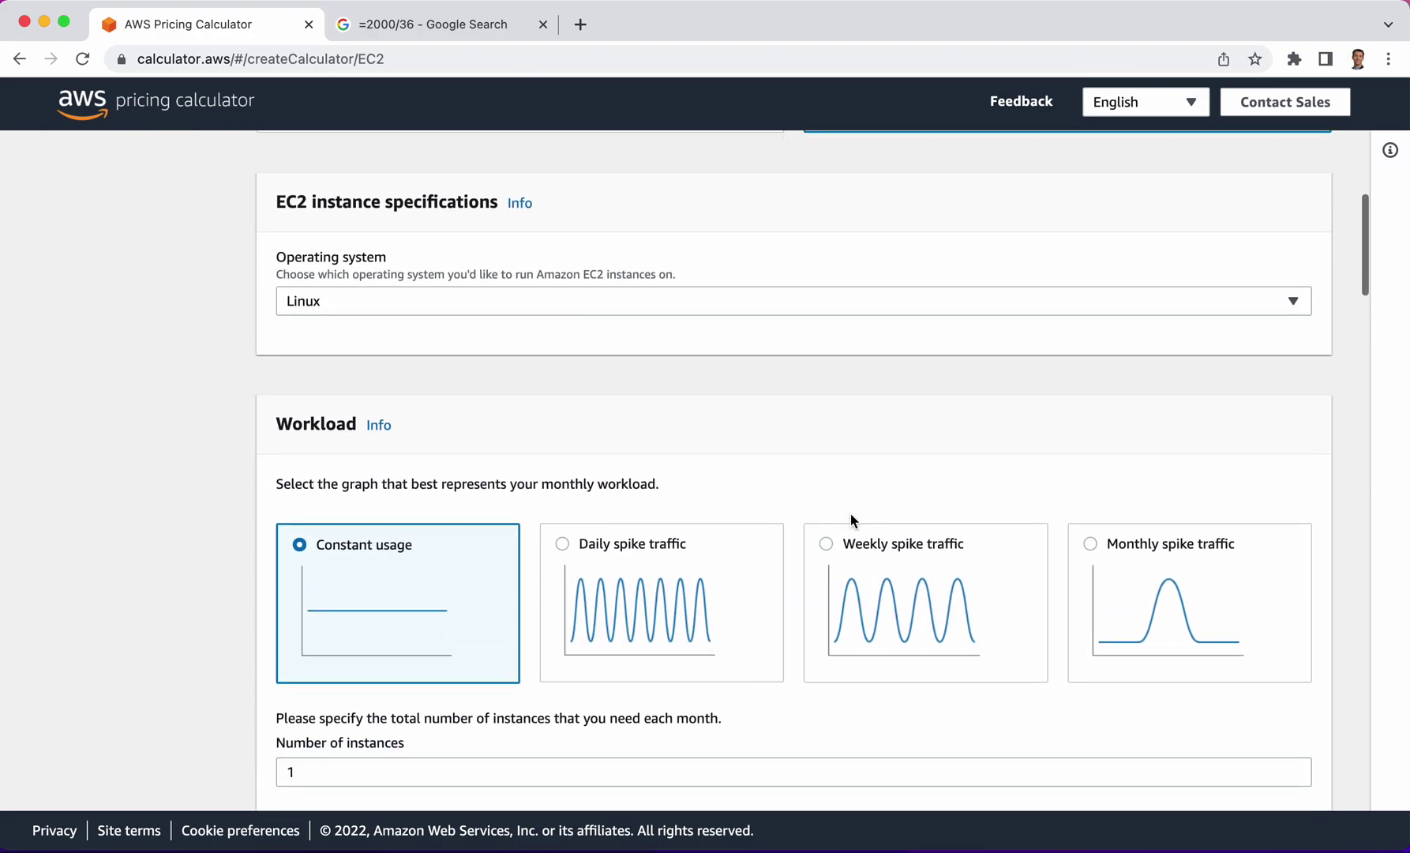
Scroll past the EBS snapshot fields down to the Data Transfer section.
scroll(843, 545, down, 5)
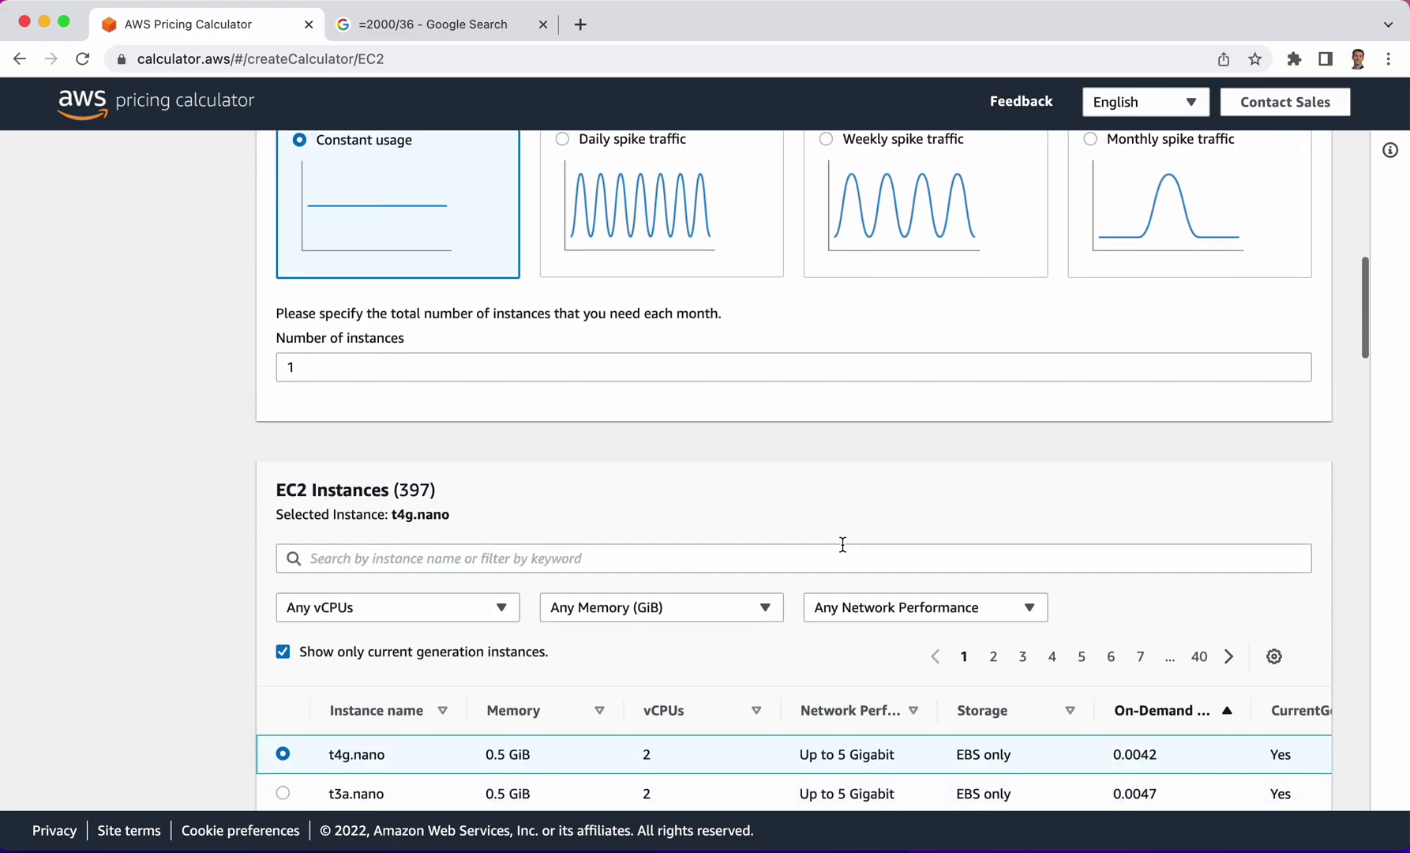
scroll(843, 544, down, 7)
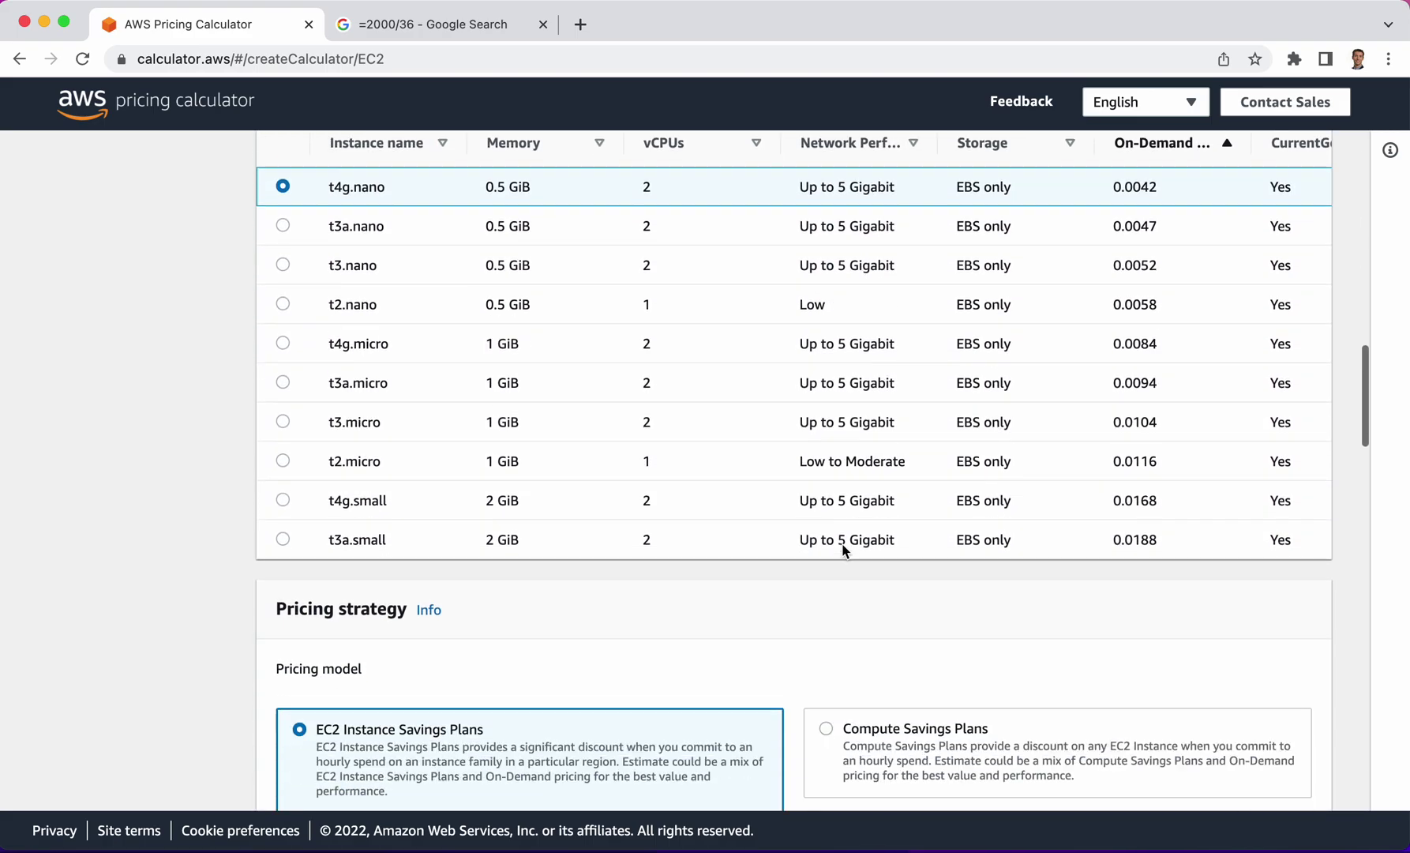
scroll(843, 551, down, 9)
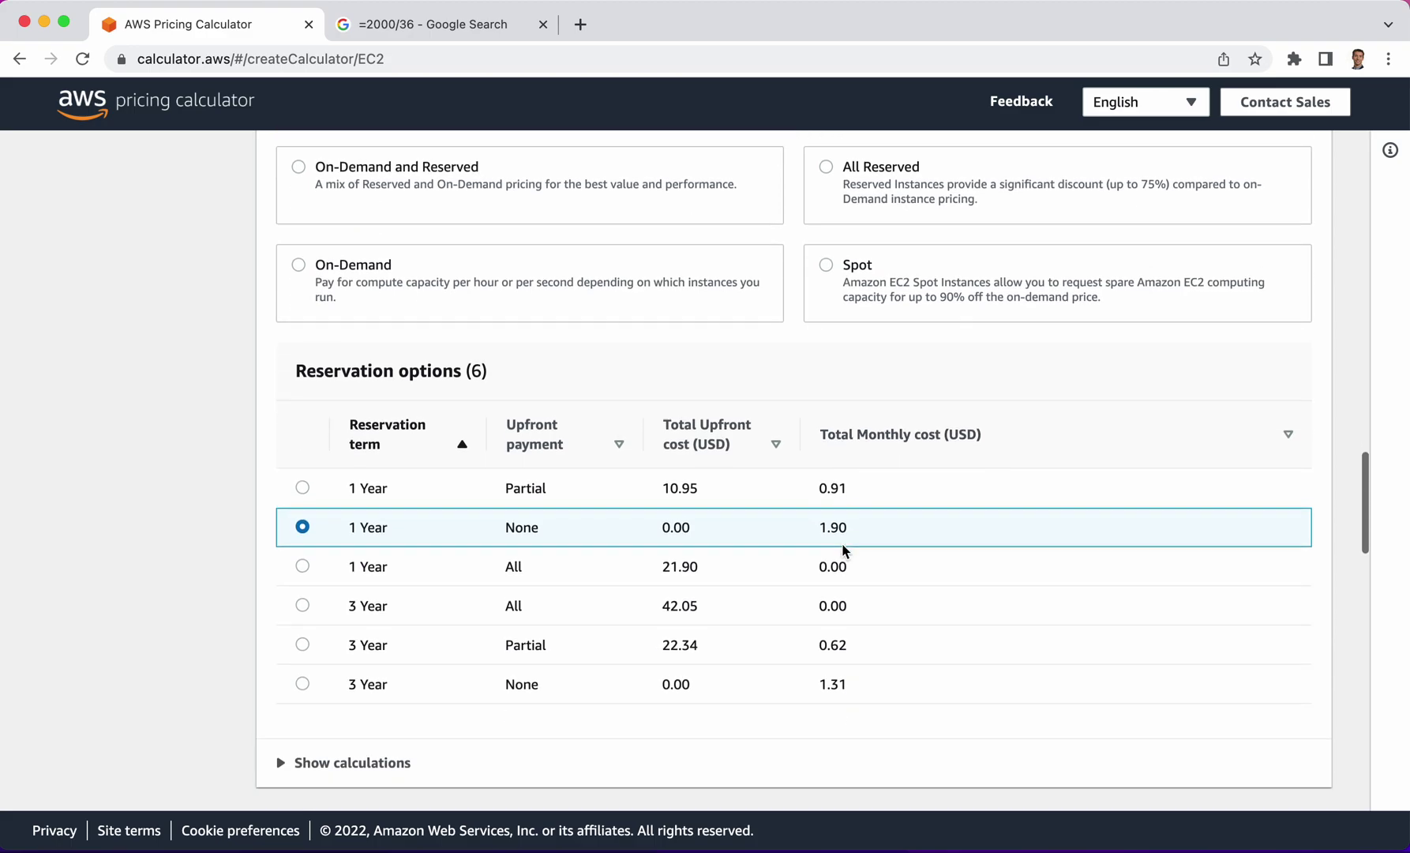
scroll(843, 551, down, 6)
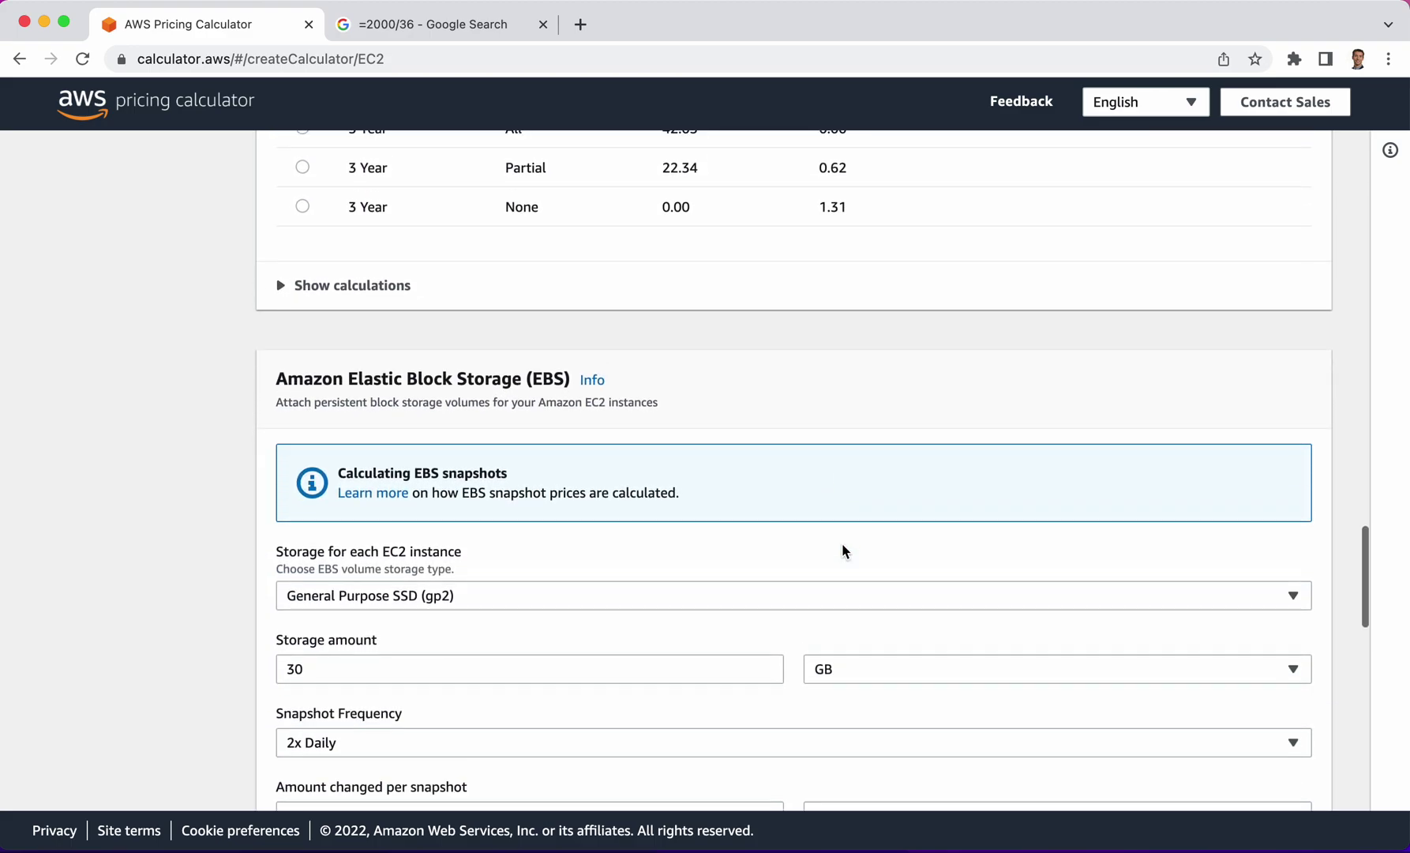
scroll(843, 550, down, 4)
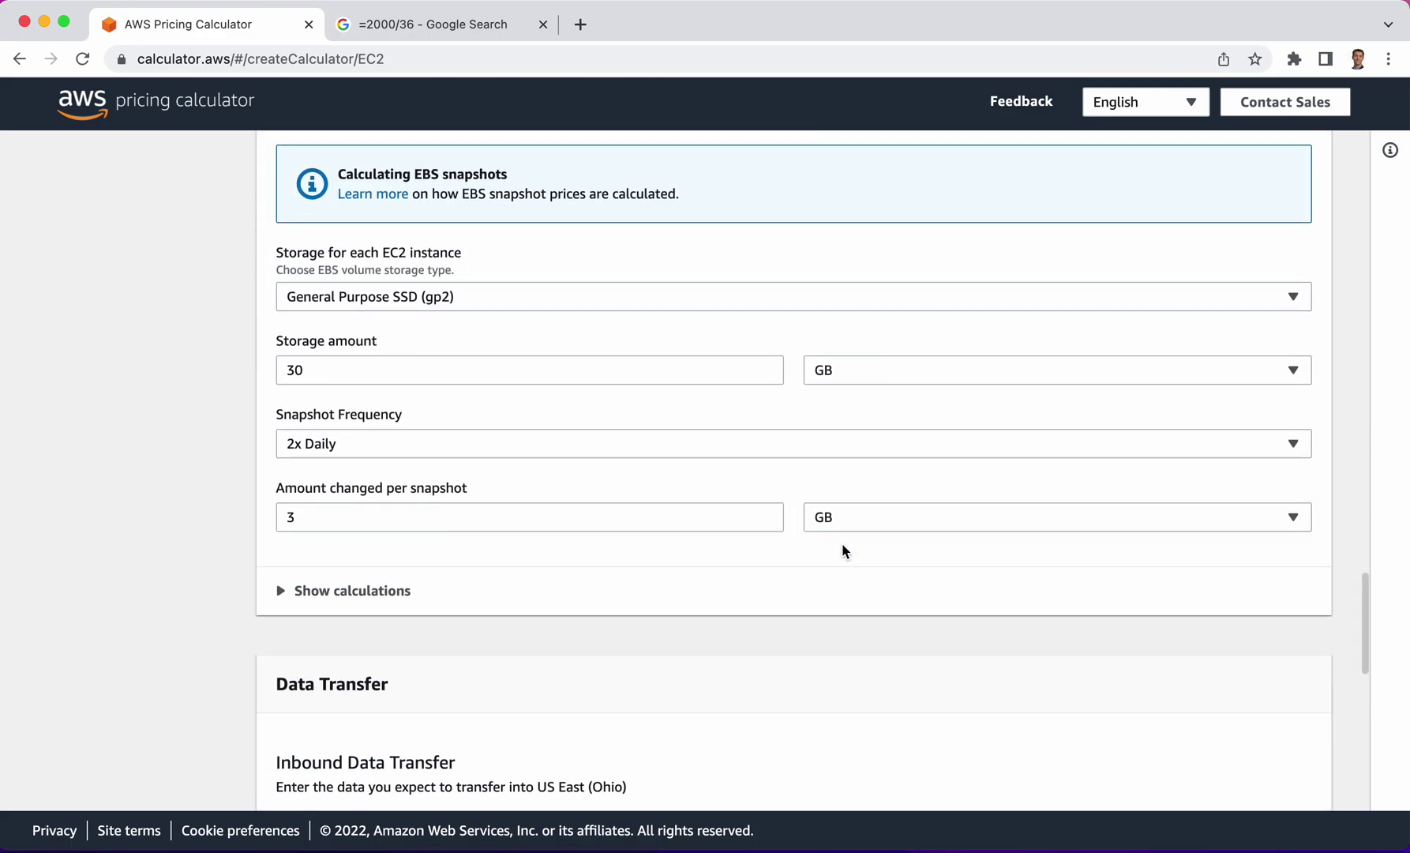
scroll(843, 550, down, 5)
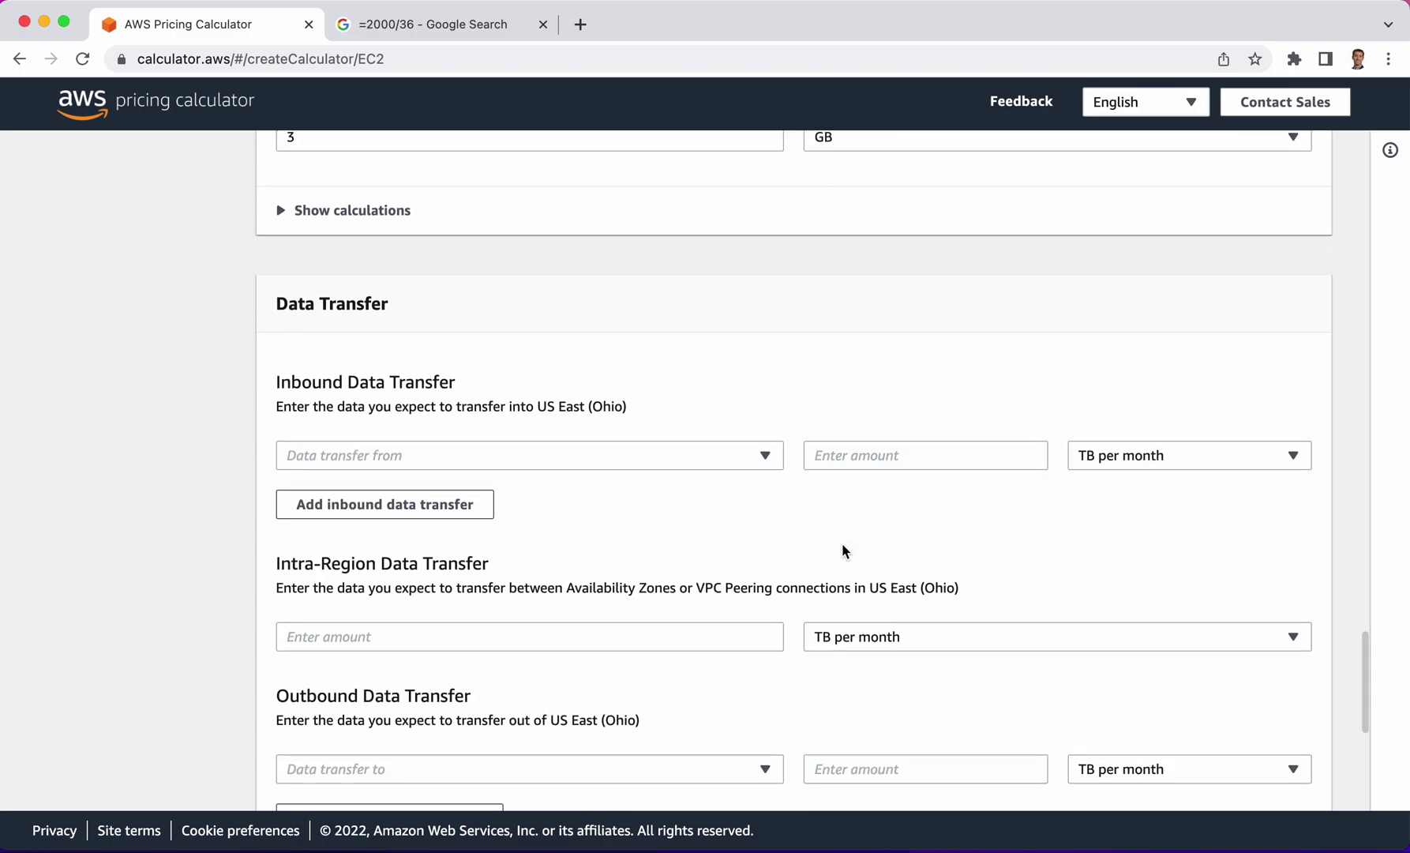
scroll(843, 550, down, 1)
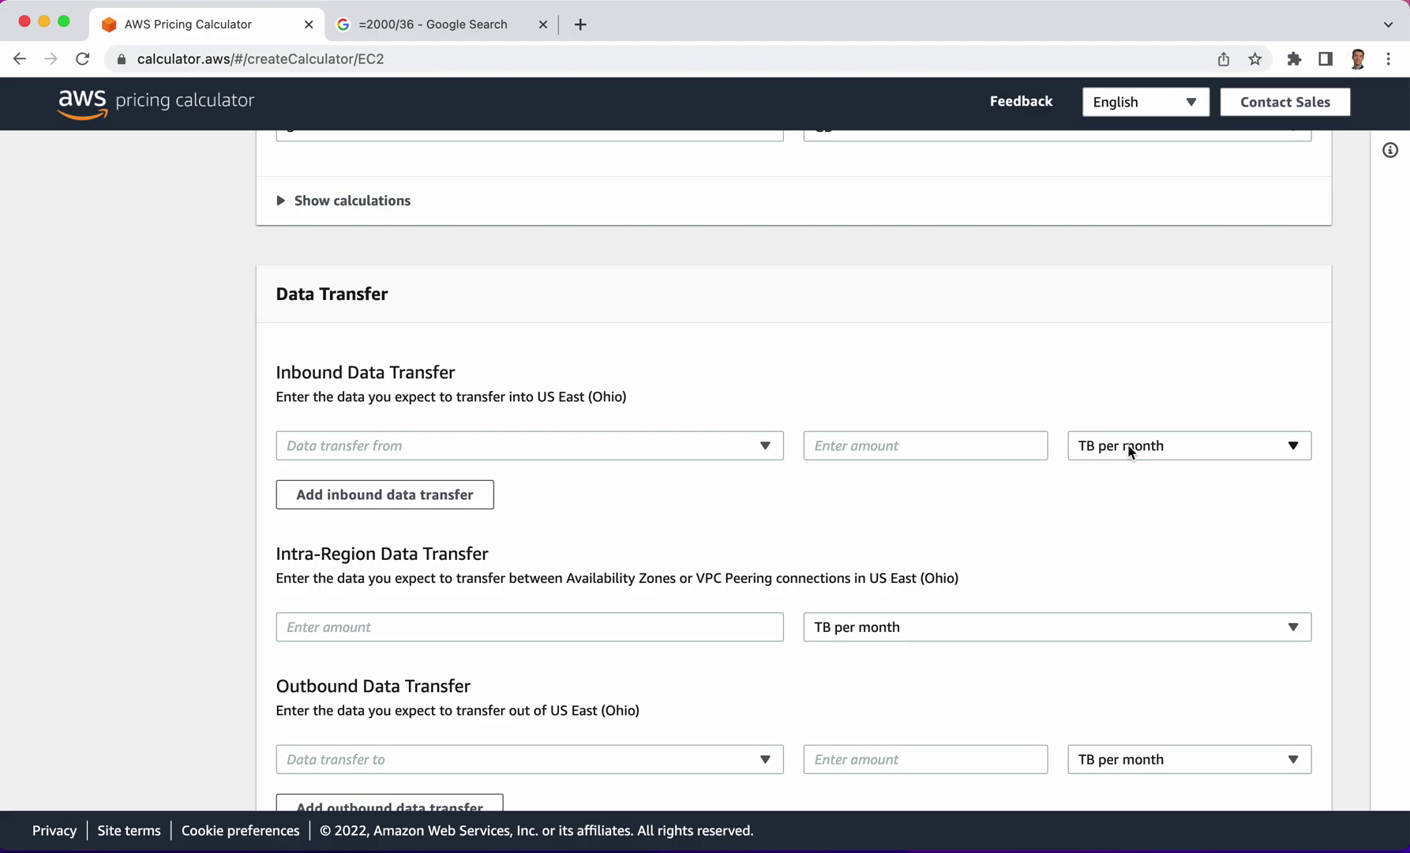
scroll(1129, 450, down, 3)
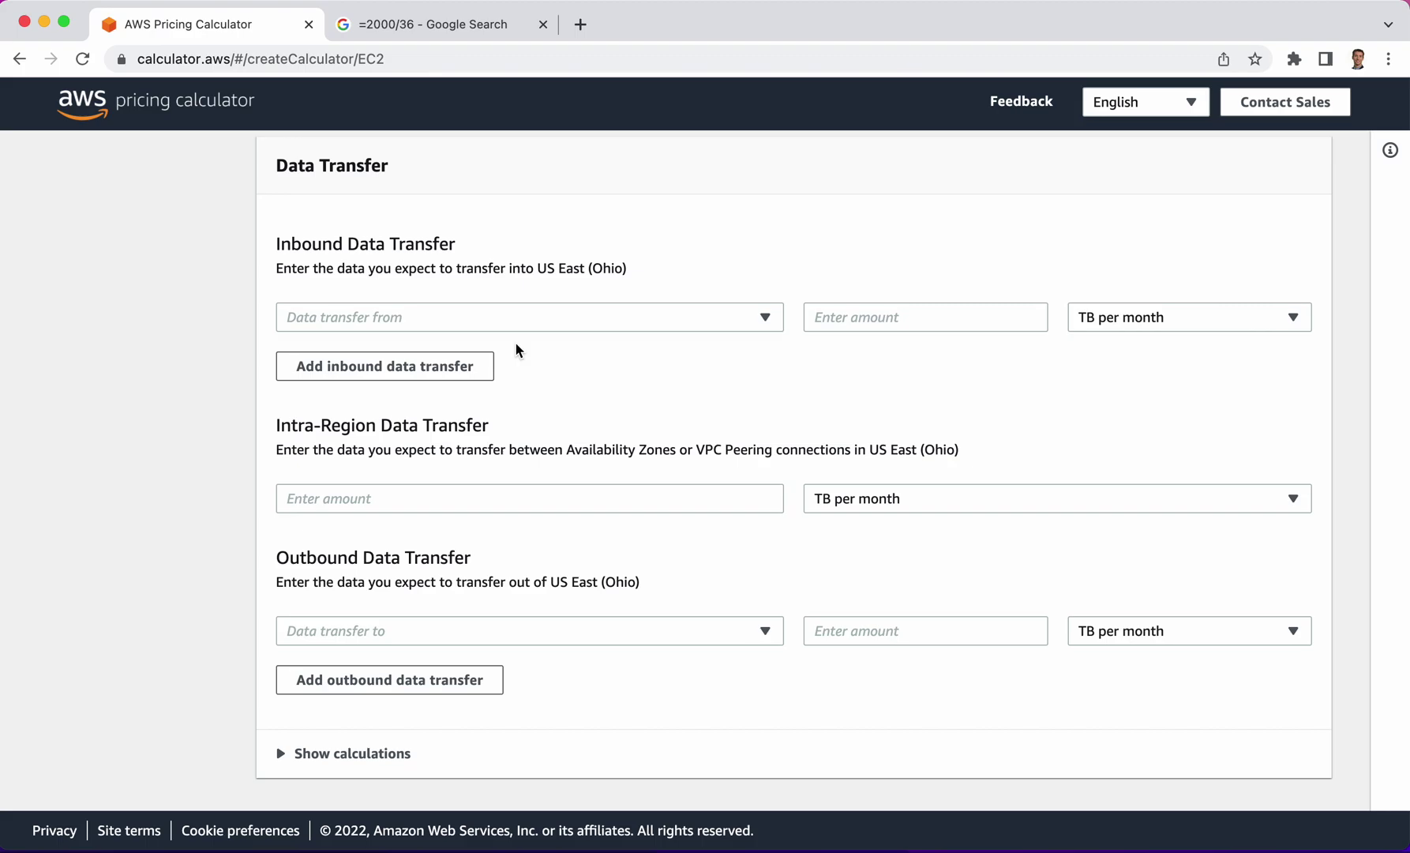
Set inbound data transfer to 1 TB per month from Internet (free); total stays 10.89 USD.
click(448, 321)
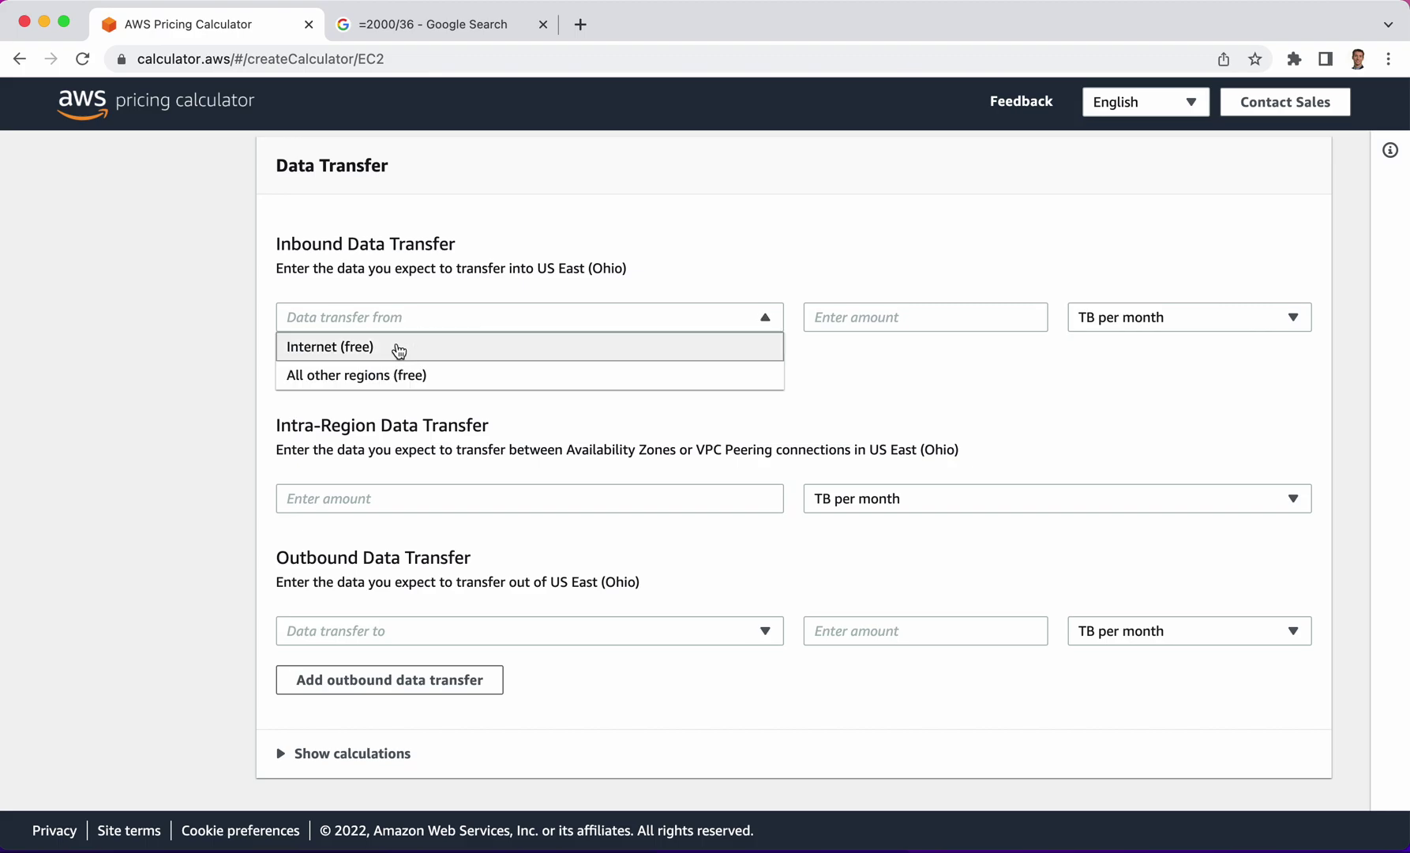
click(399, 349)
click(835, 312)
text(1)
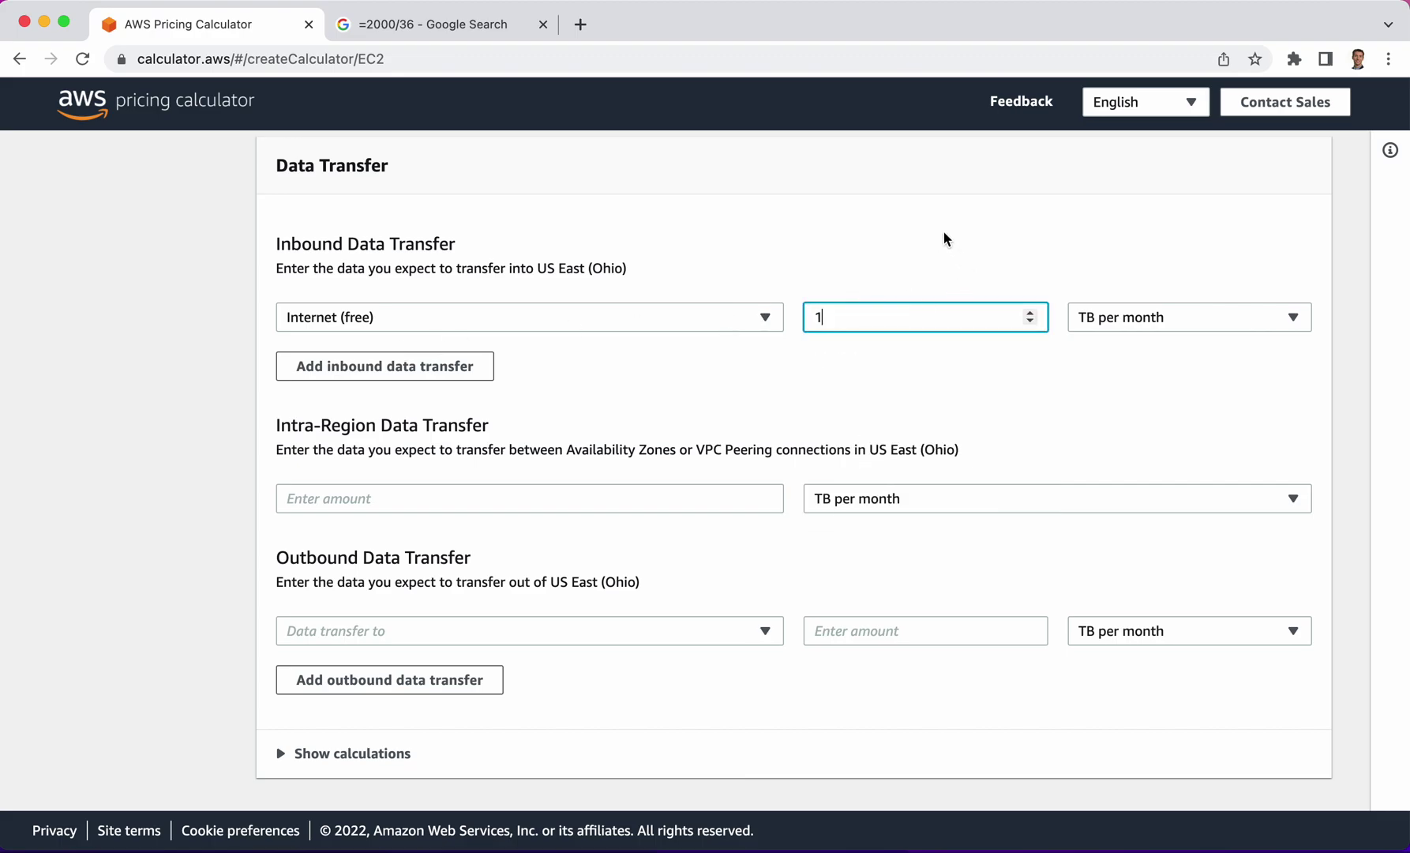
click(945, 238)
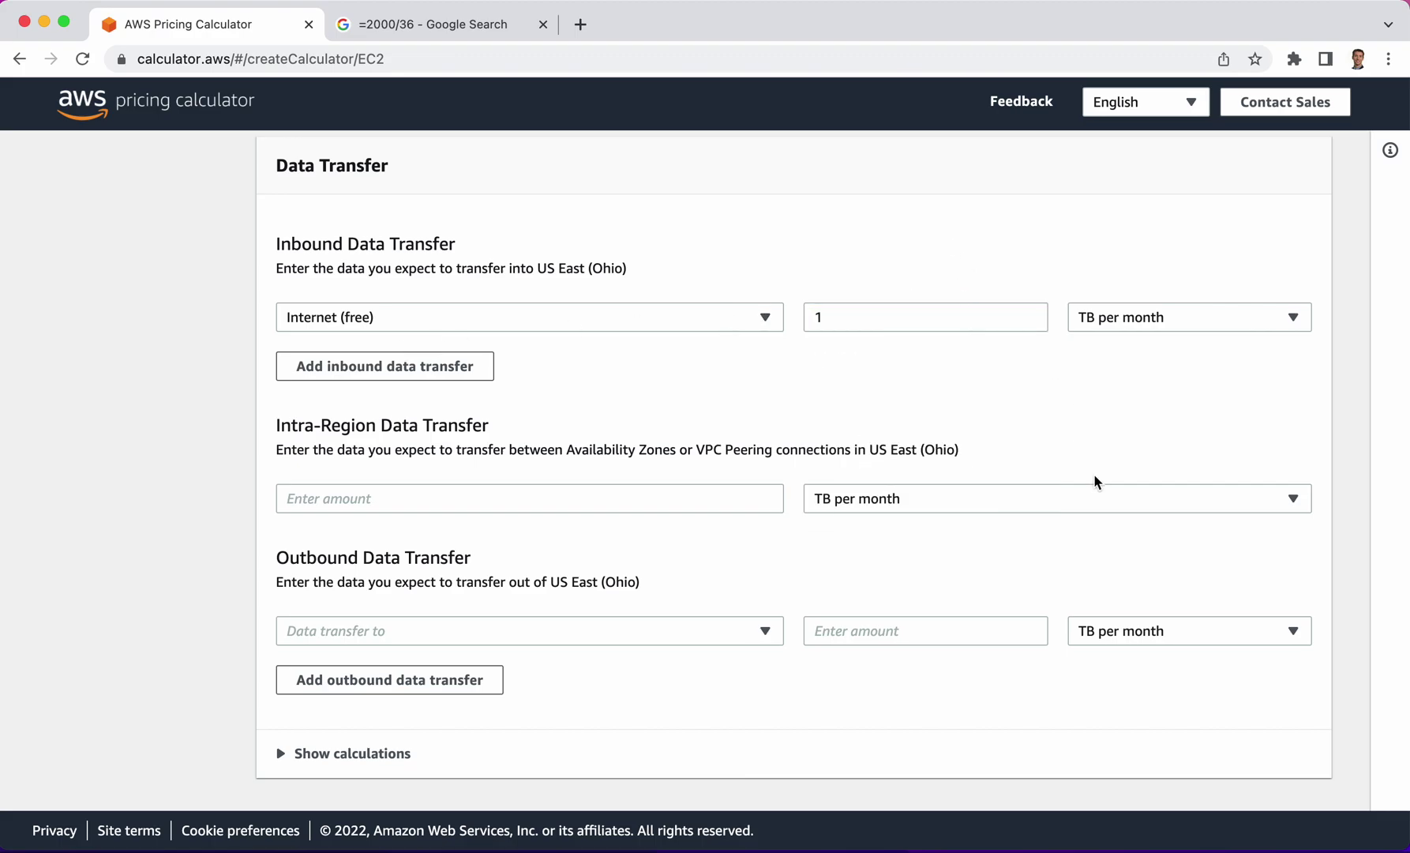
scroll(1097, 483, down, 5)
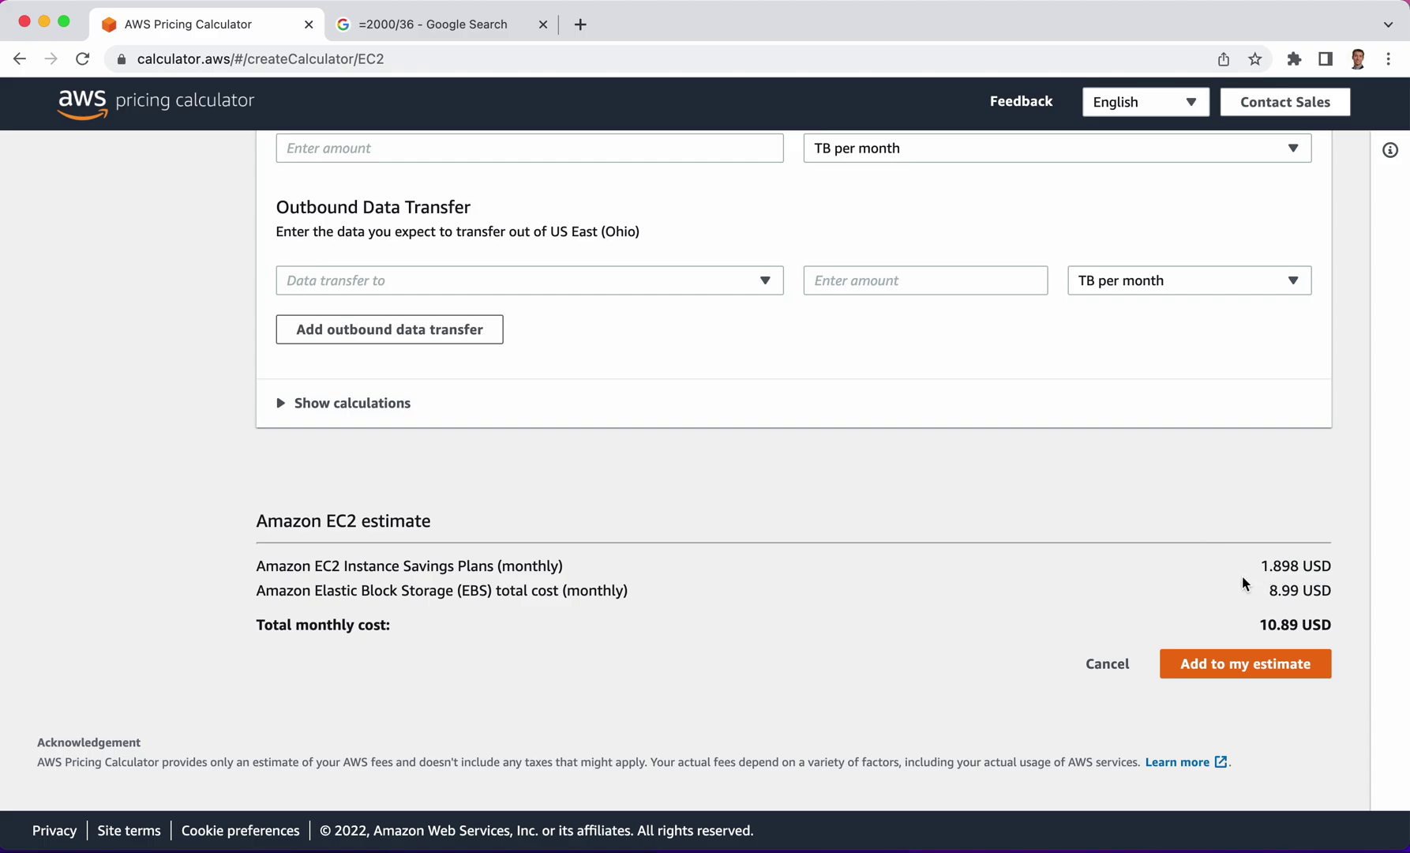
scroll(563, 450, up, 3)
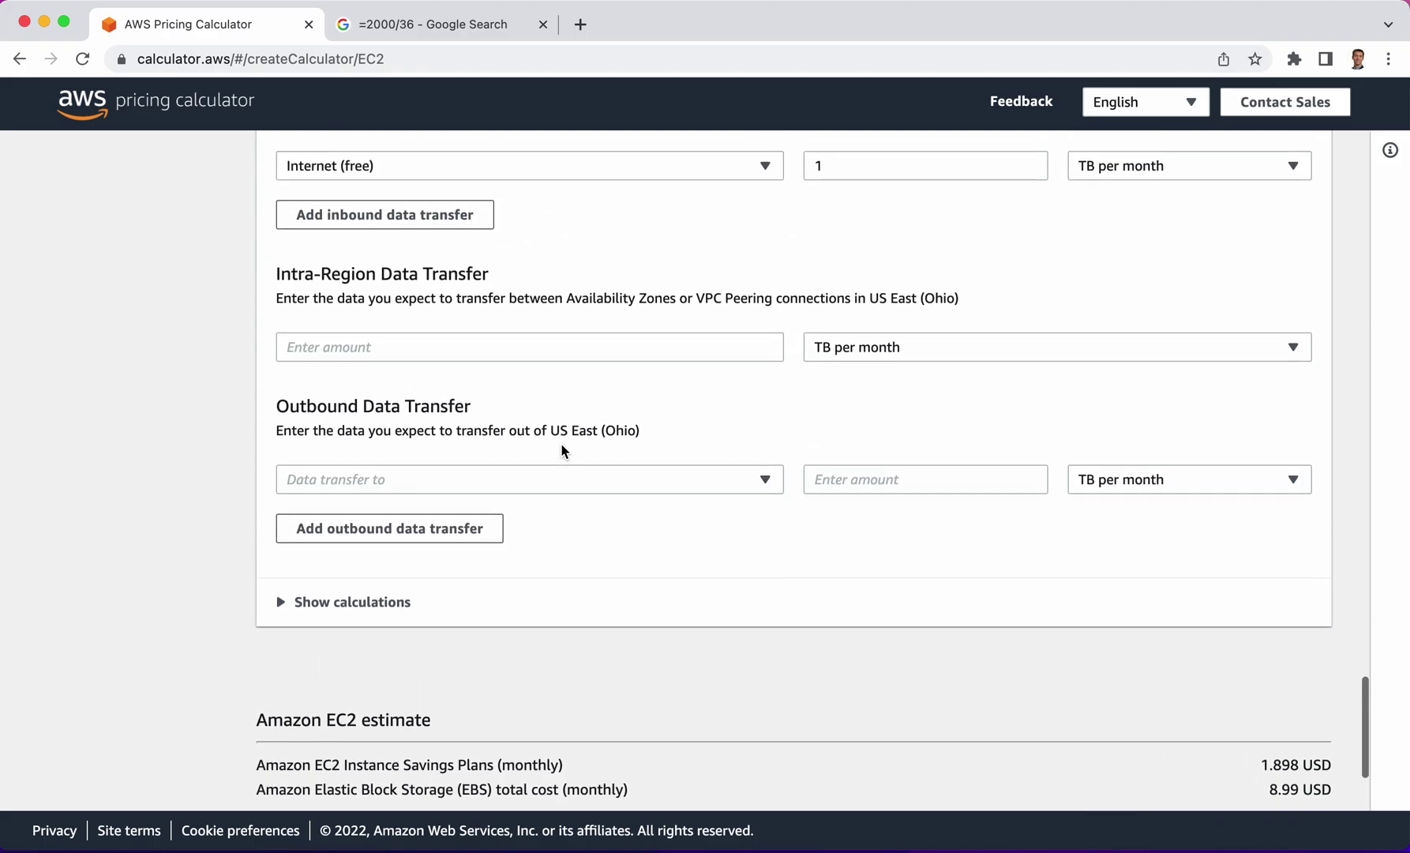
scroll(565, 450, down, 1)
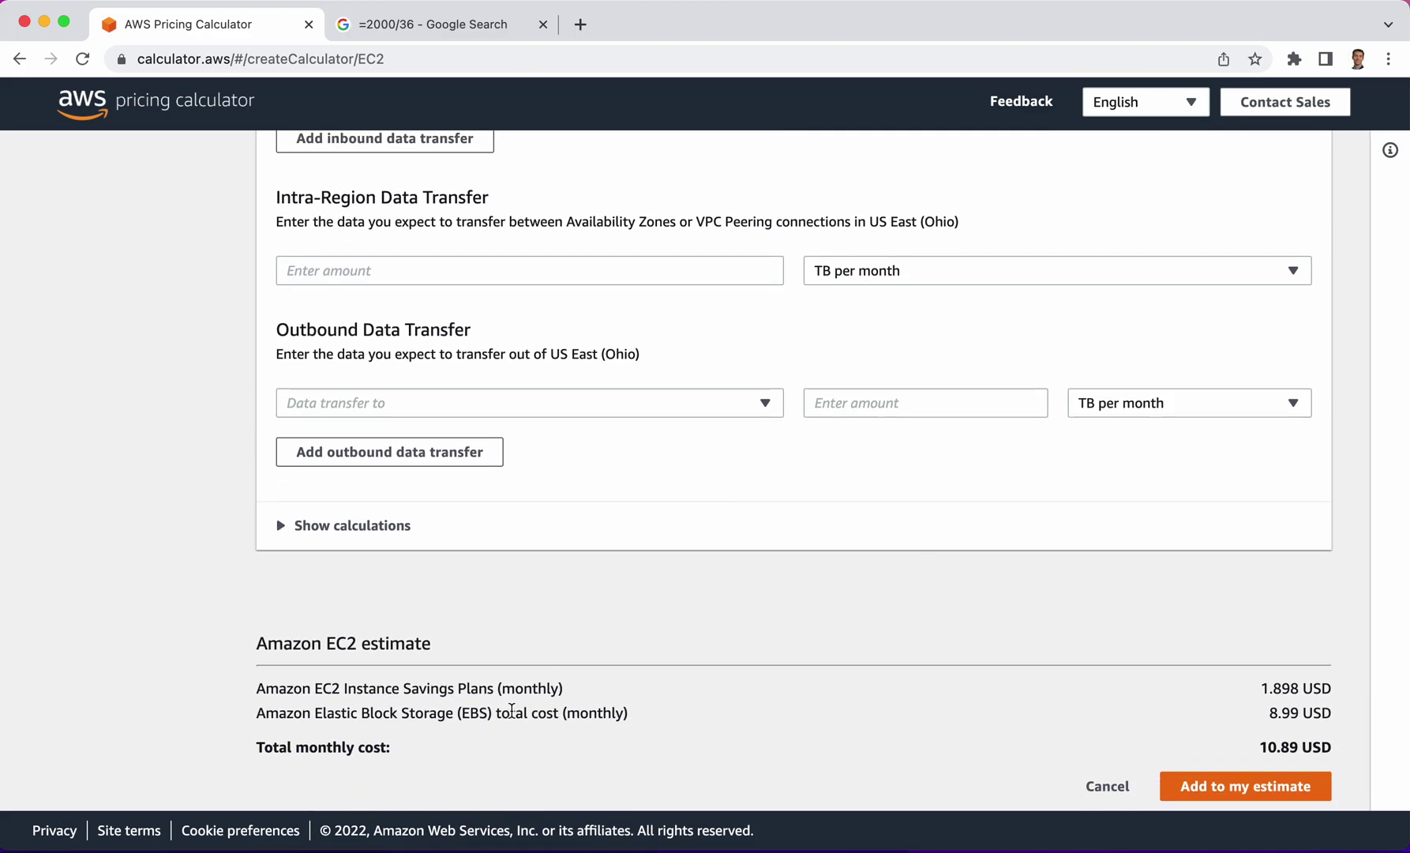
scroll(695, 624, up, 10)
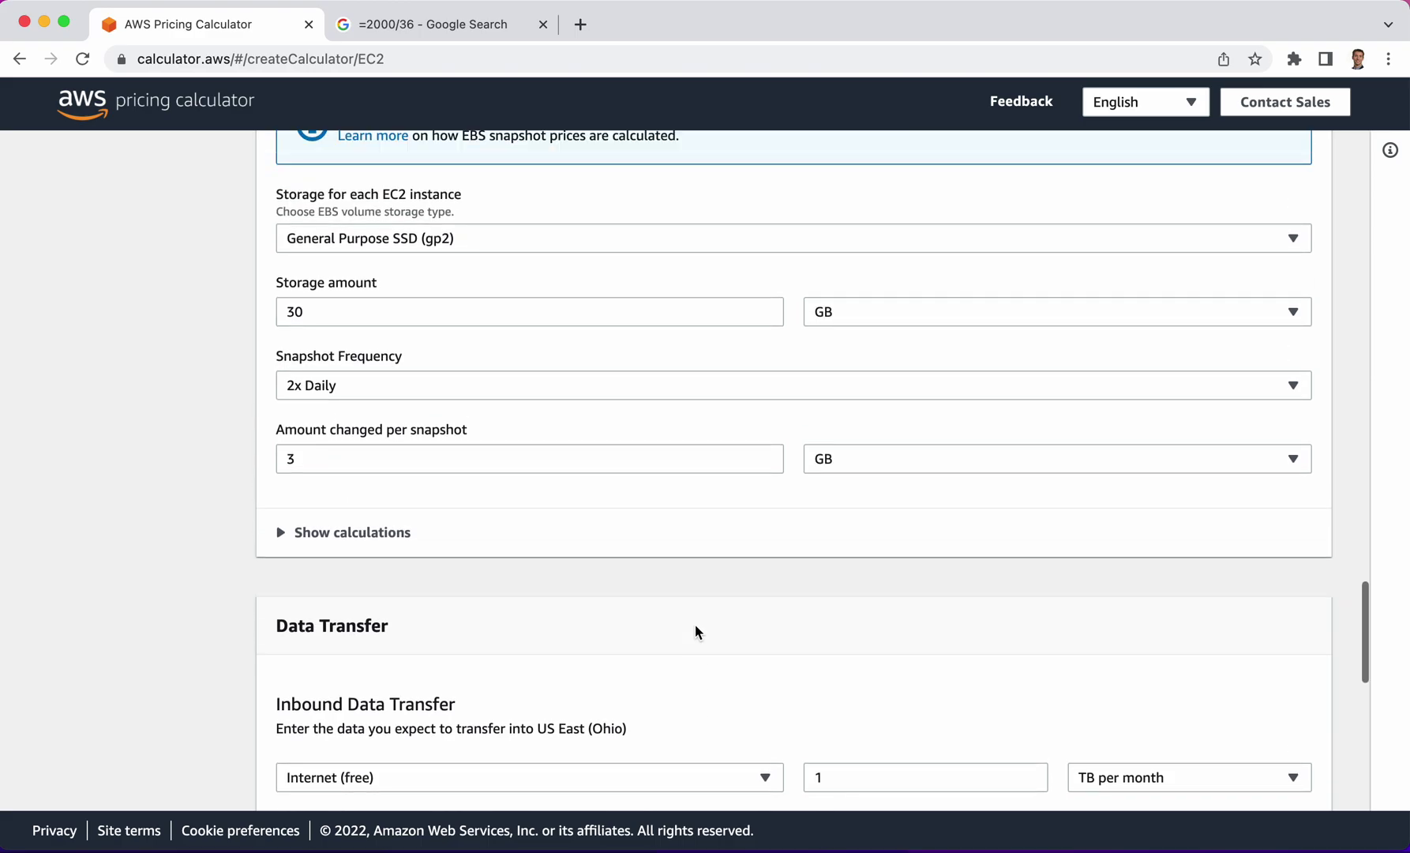
scroll(695, 624, down, 5)
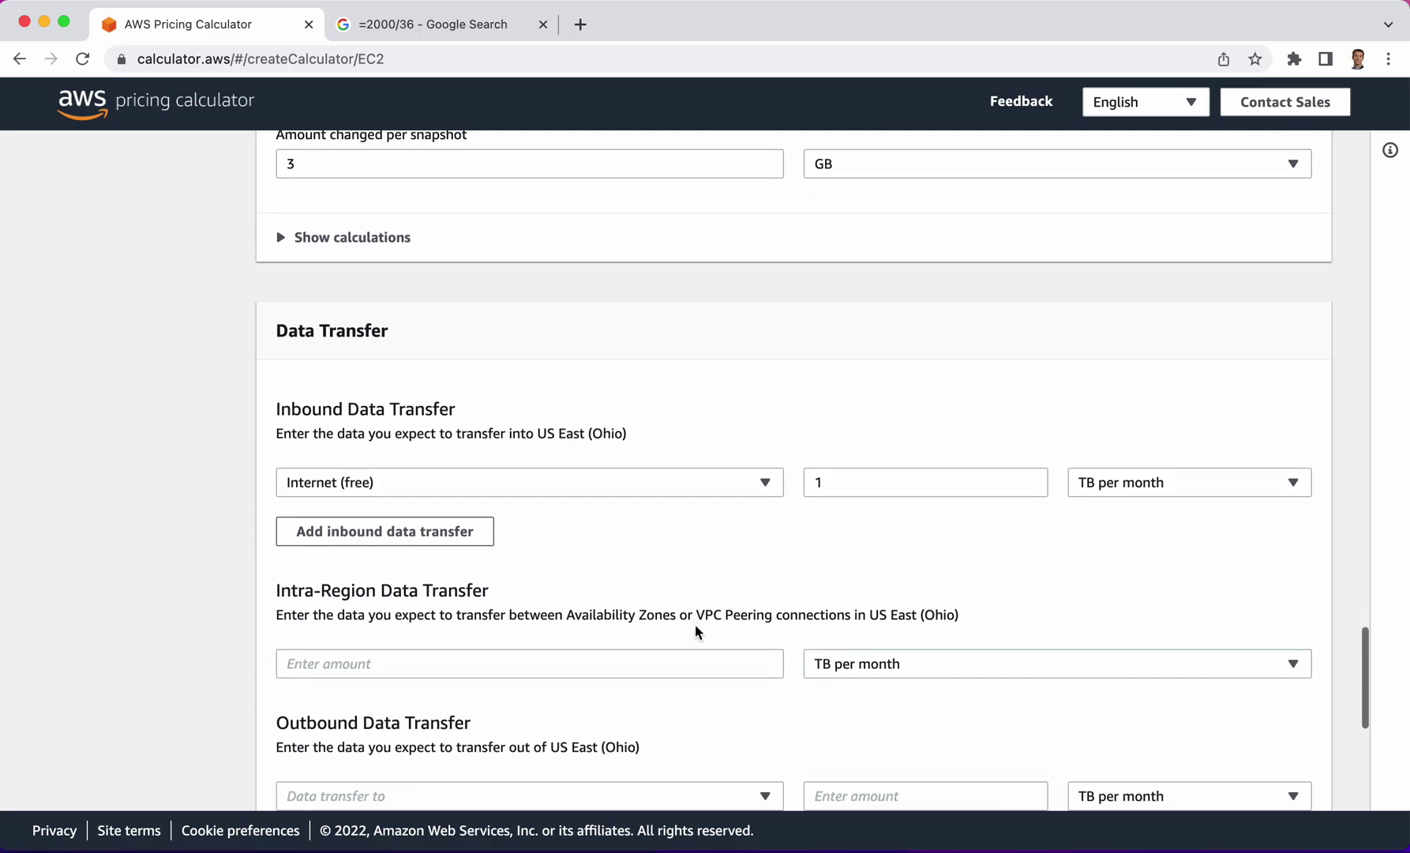
scroll(706, 482, down, 6)
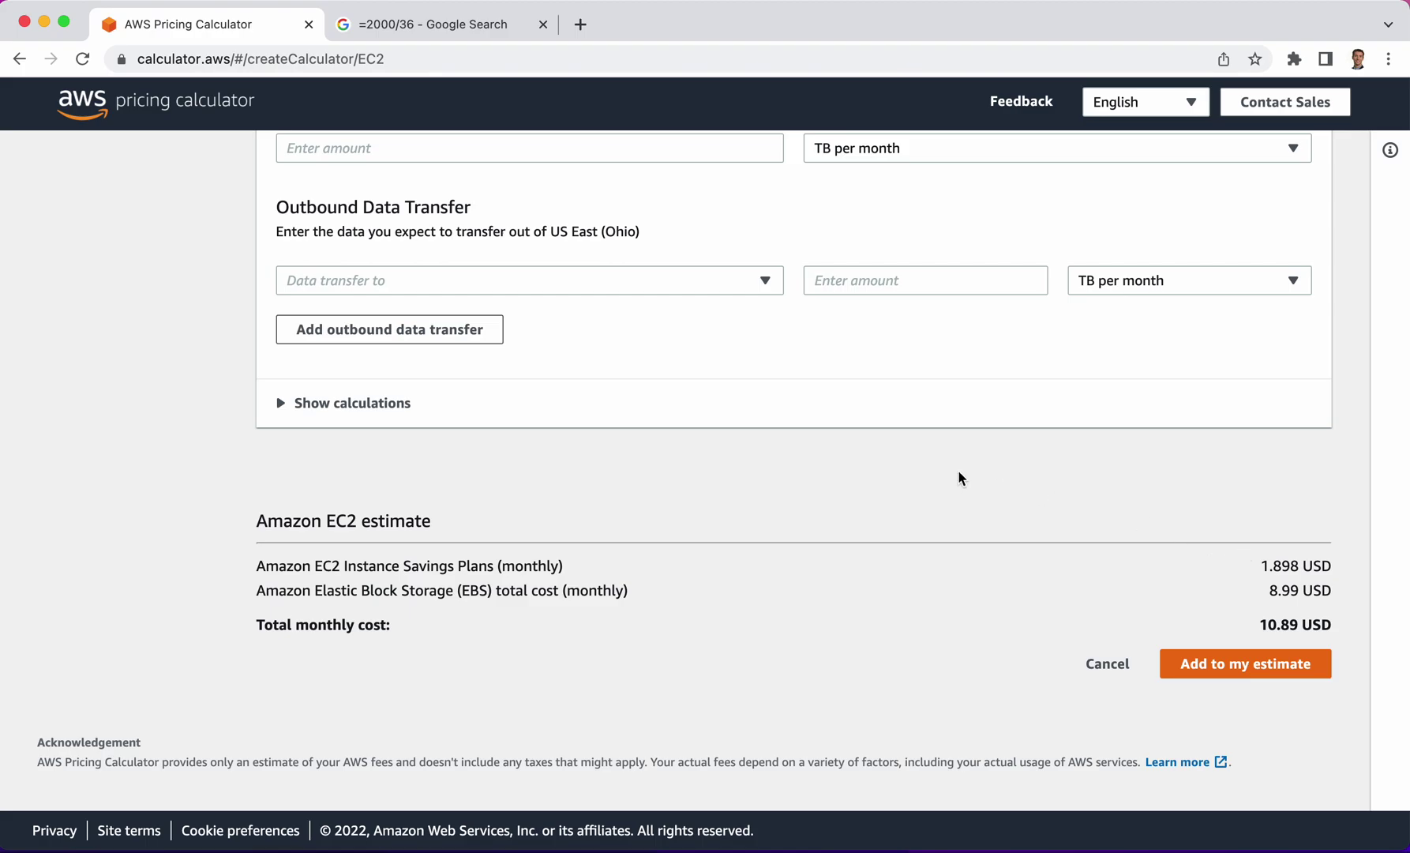
Choose On-Demand pricing, giving 3.066 USD instances plus 8.99 USD EBS, 12.06 USD monthly.
scroll(959, 474, up, 15)
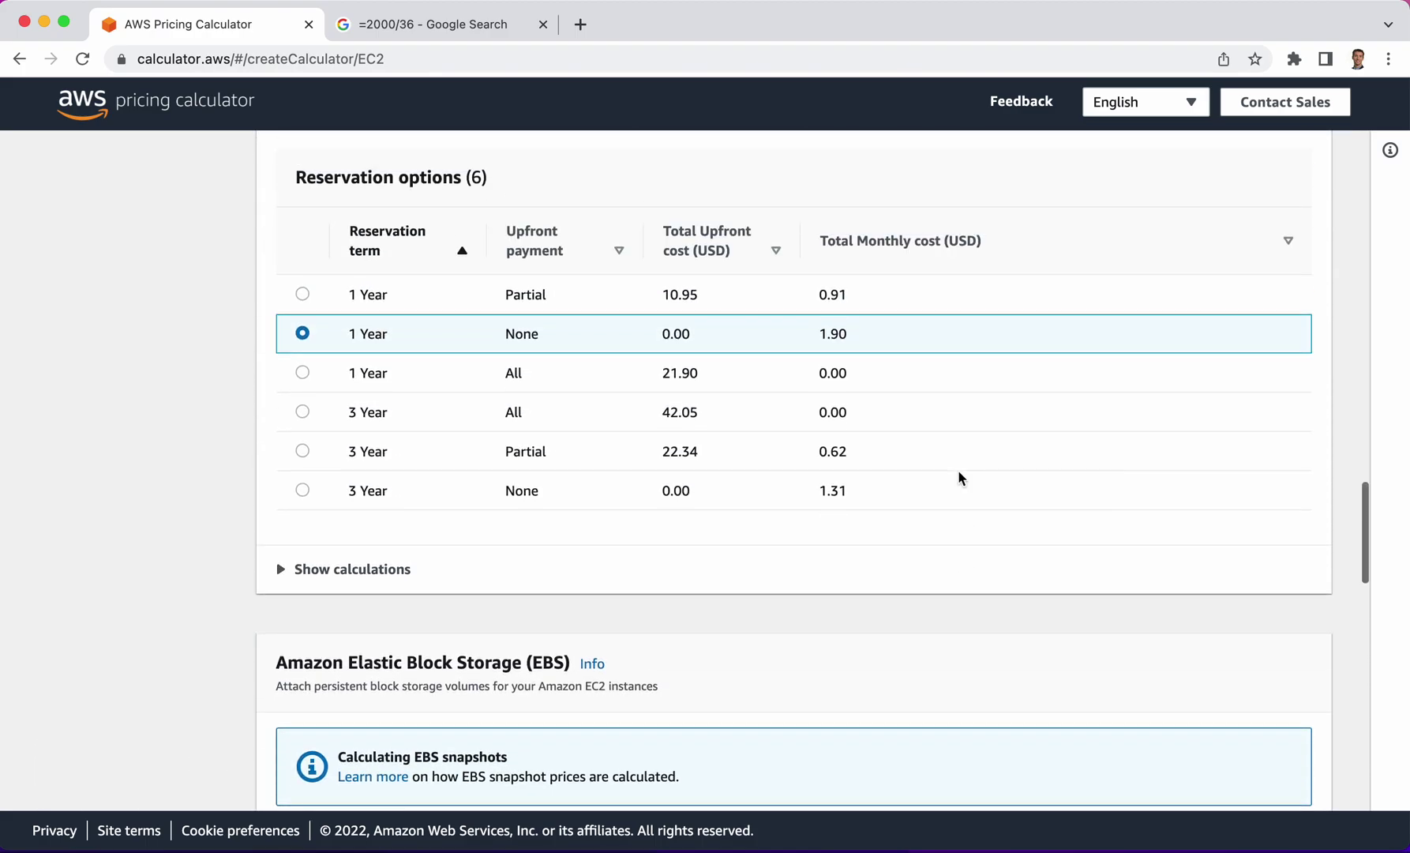
scroll(730, 371, up, 3)
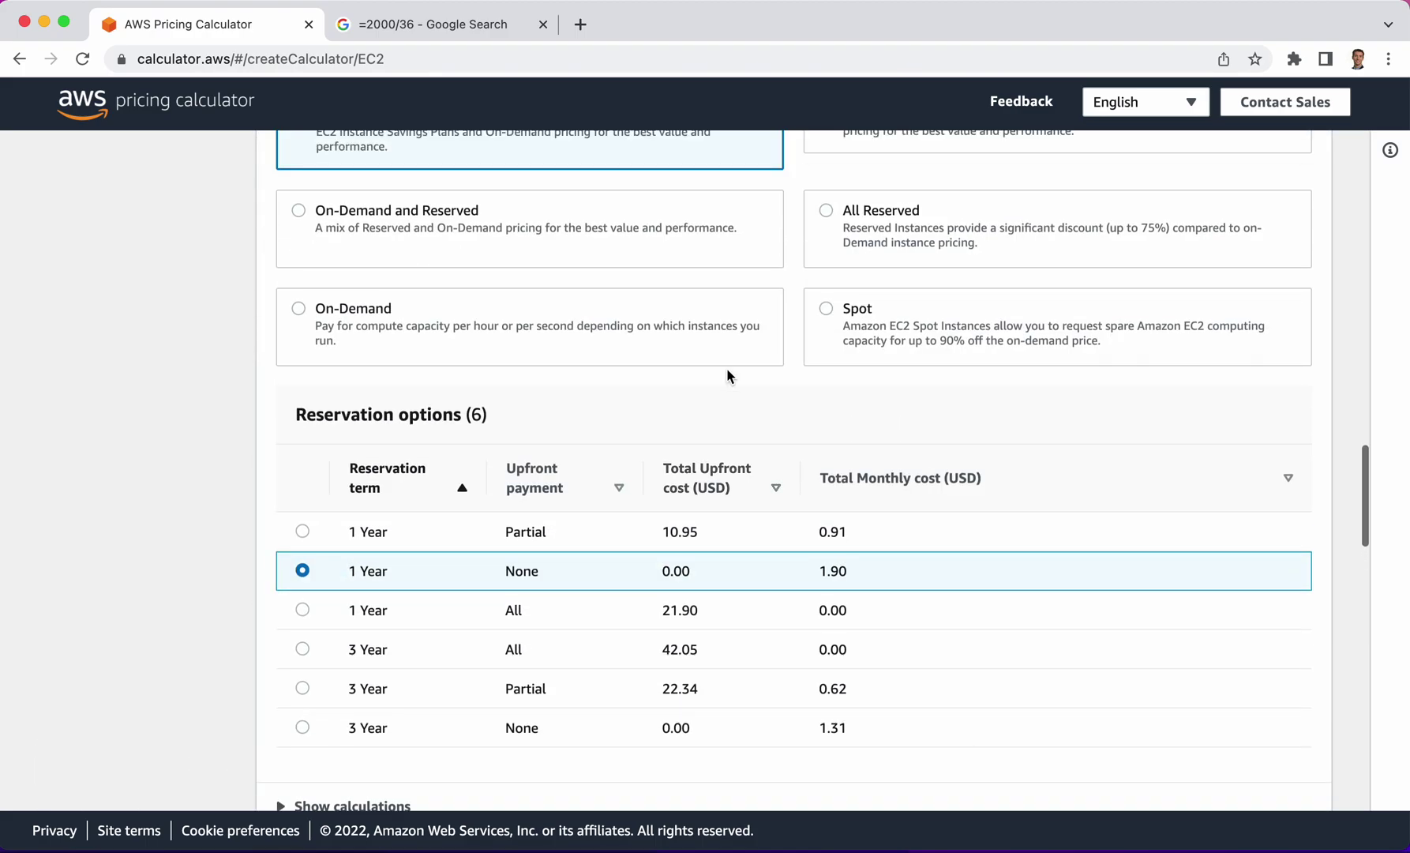
scroll(728, 375, up, 1)
click(311, 393)
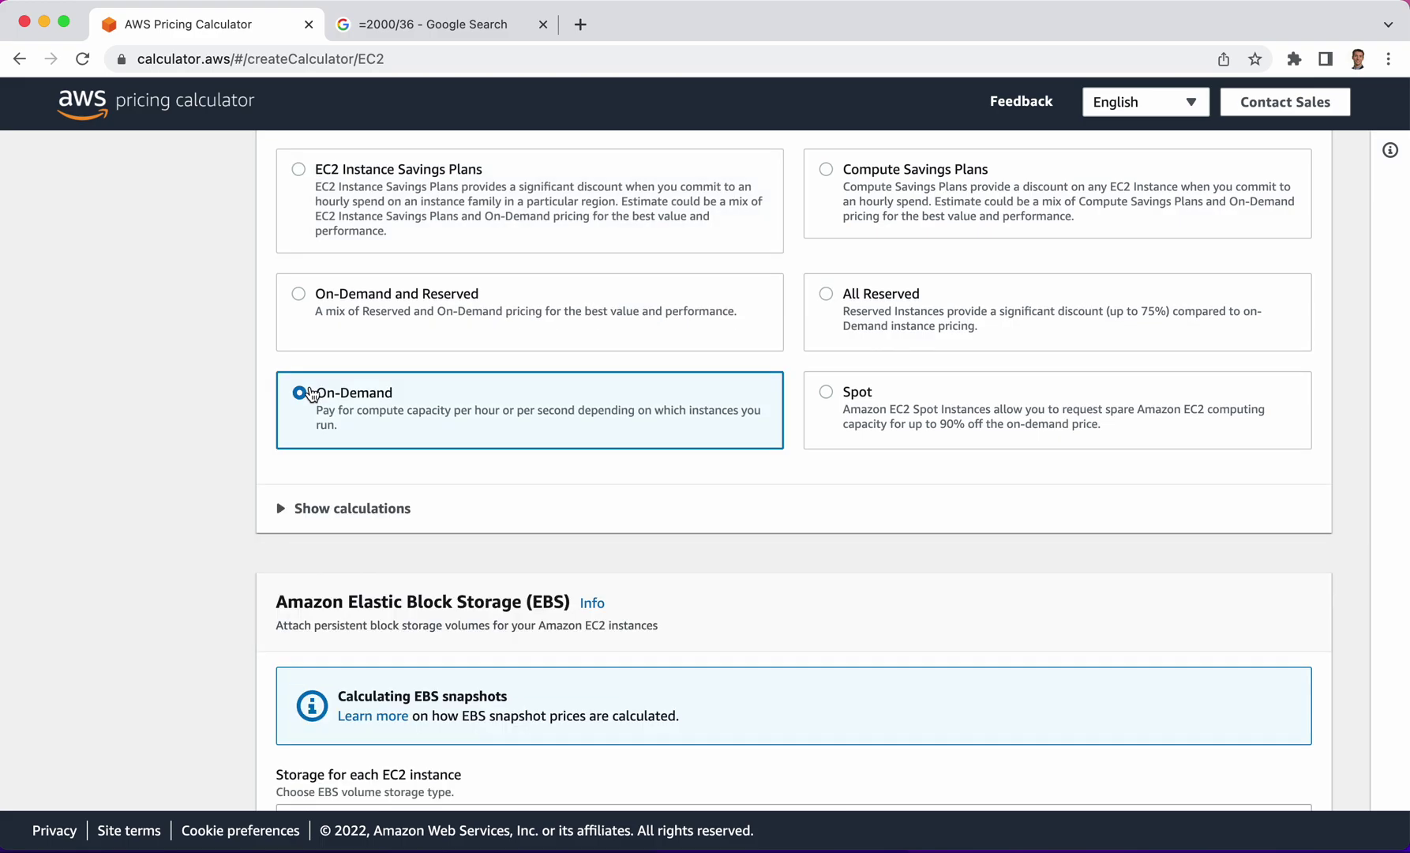
scroll(661, 444, down, 15)
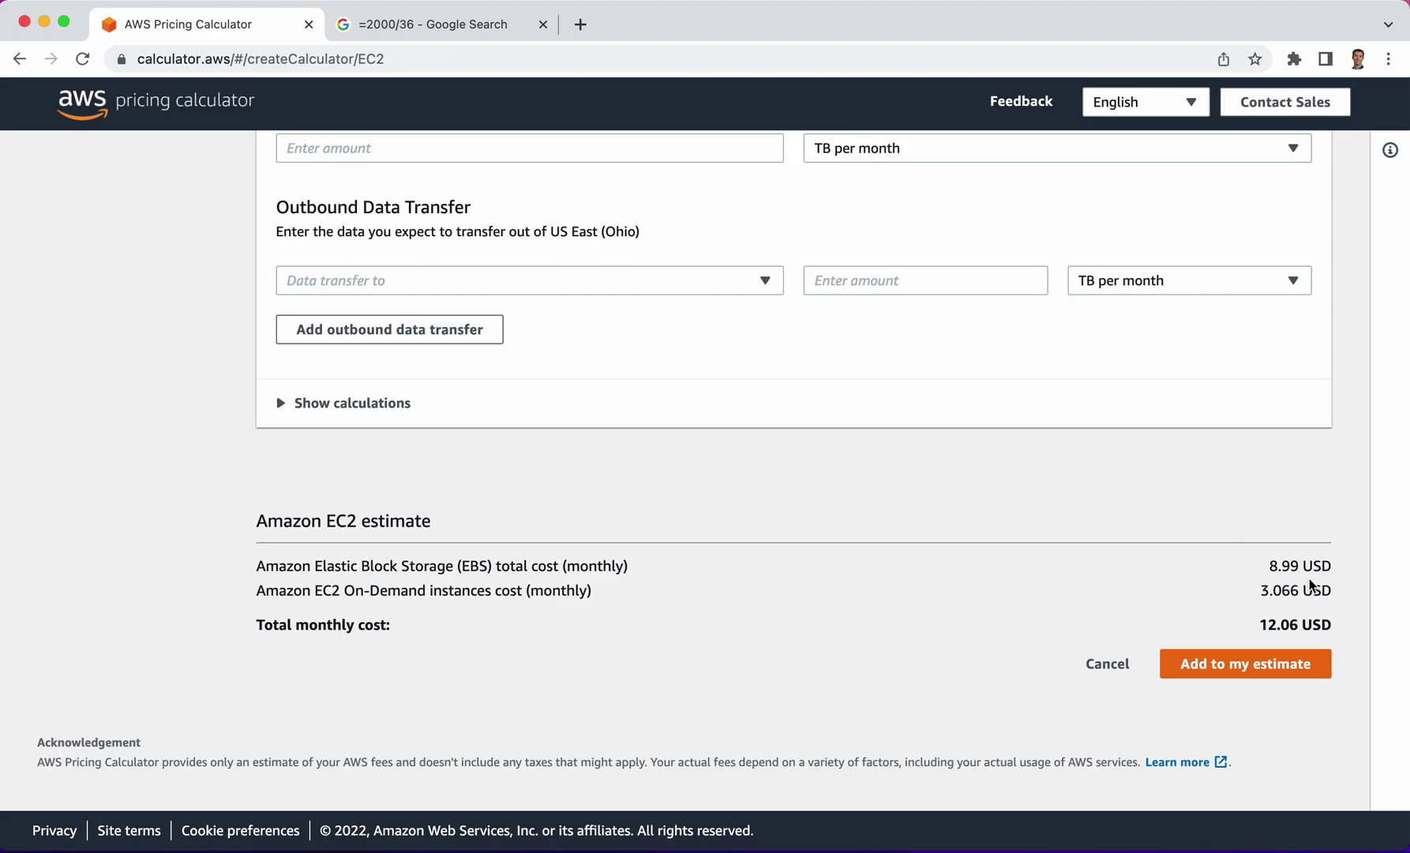
drag(1287, 593, 1340, 593)
click(1205, 473)
scroll(1058, 495, up, 4)
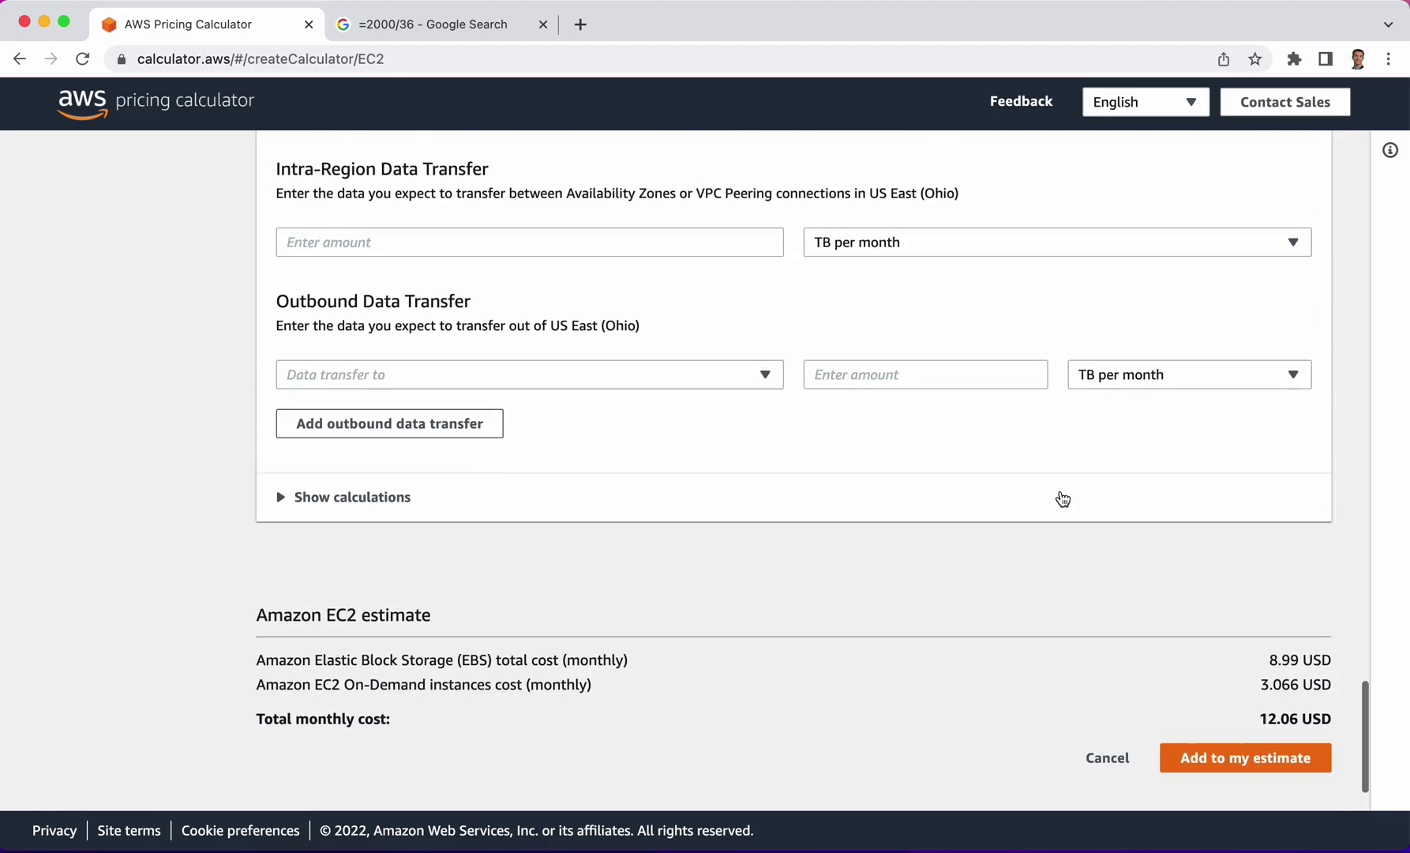
Add 1 TB per month outbound transfer to the Internet, costing 92.16 USD, total 104.22 USD.
scroll(575, 497, up, 2)
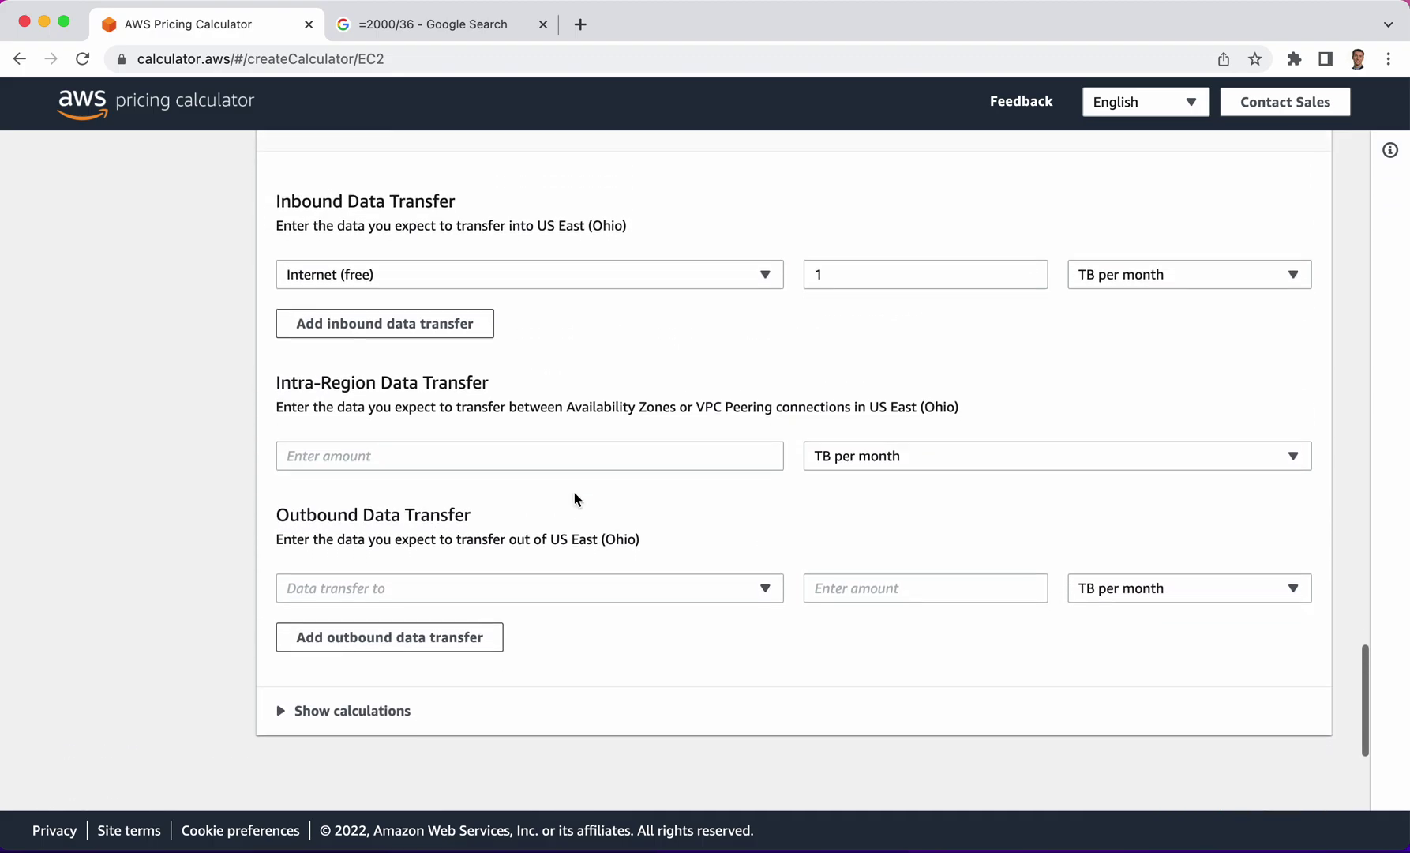
click(335, 586)
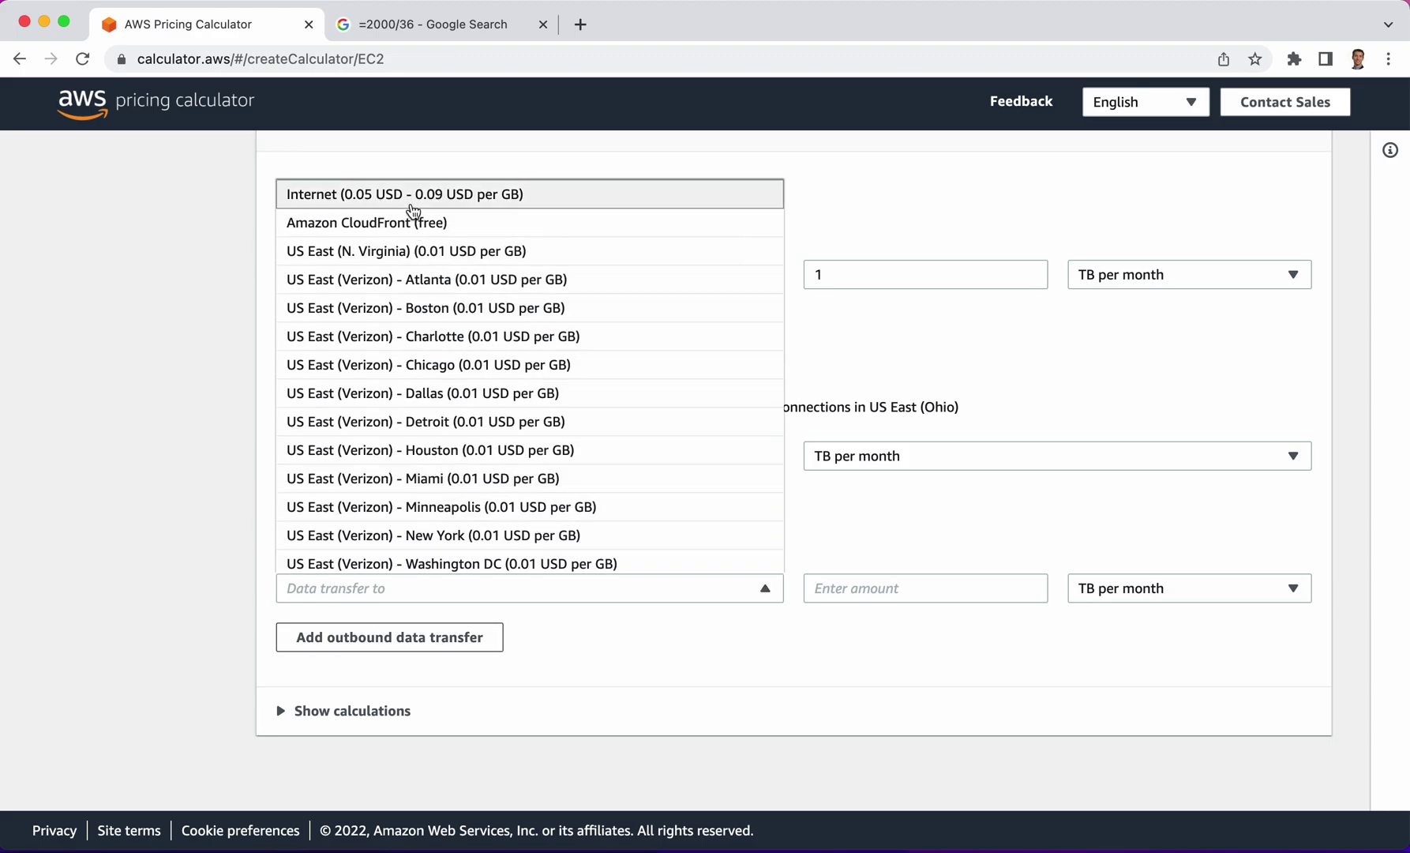
click(411, 210)
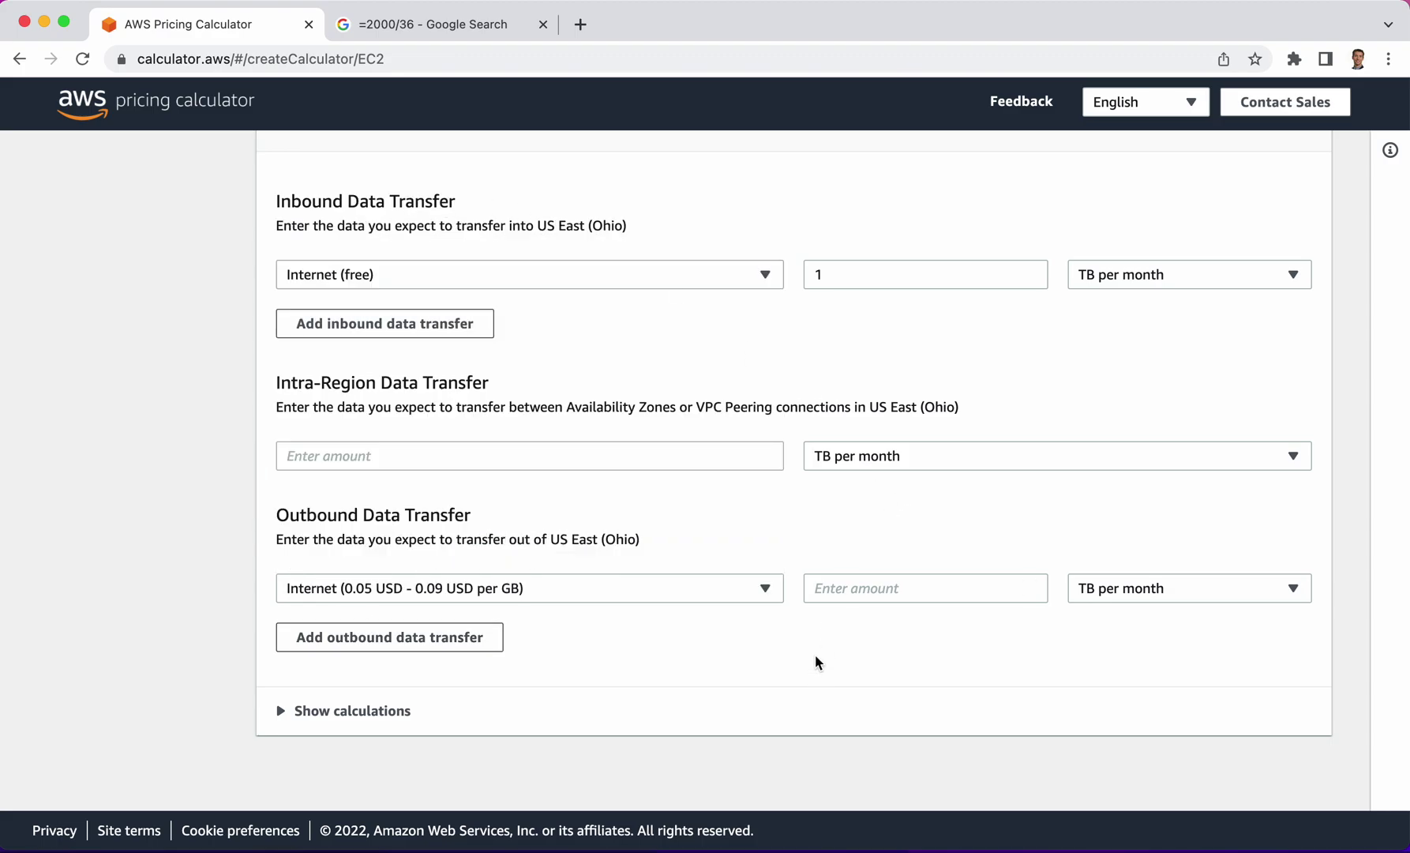
click(855, 582)
text(1)
click(879, 540)
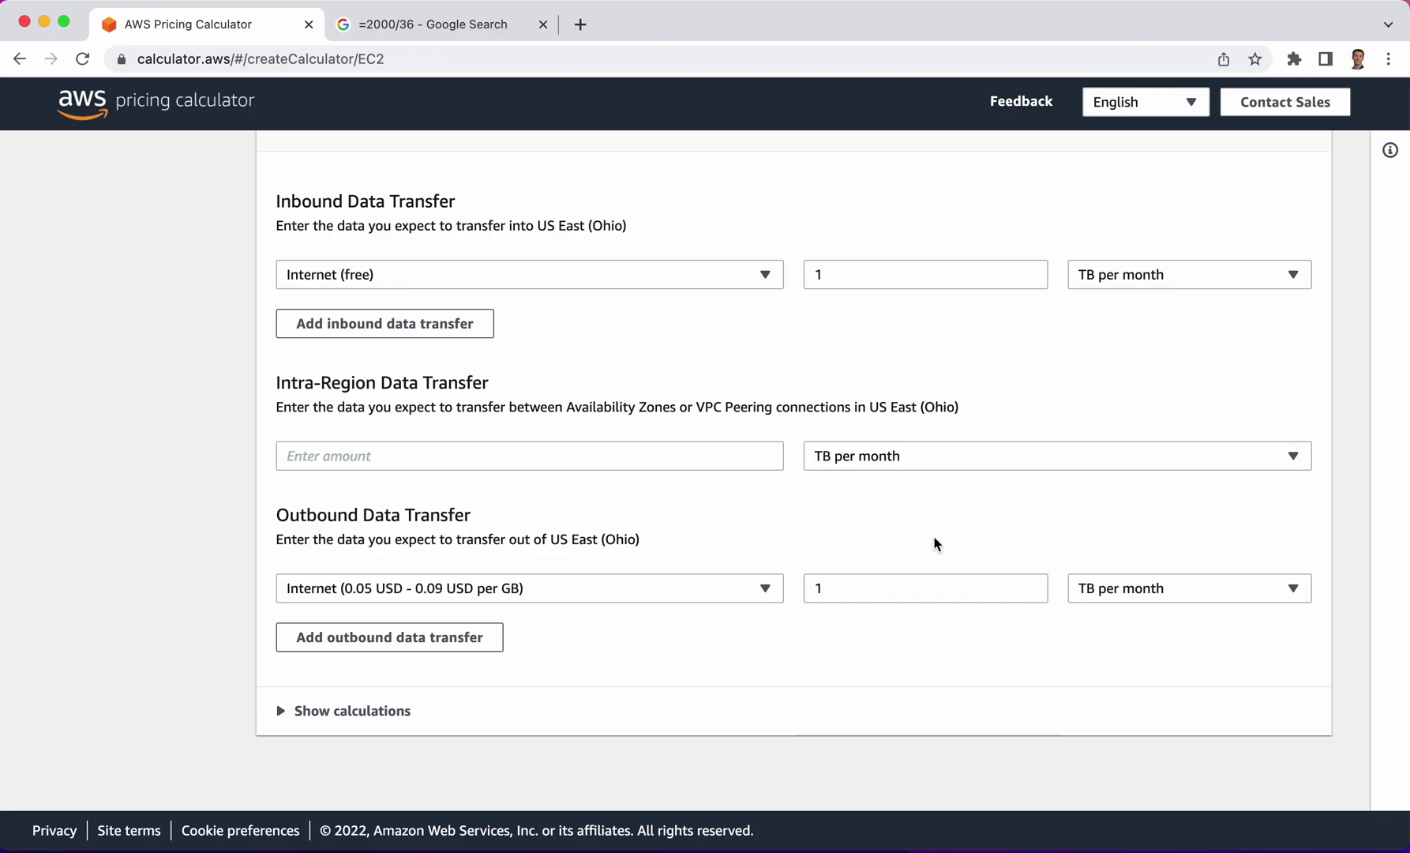
scroll(983, 565, down, 5)
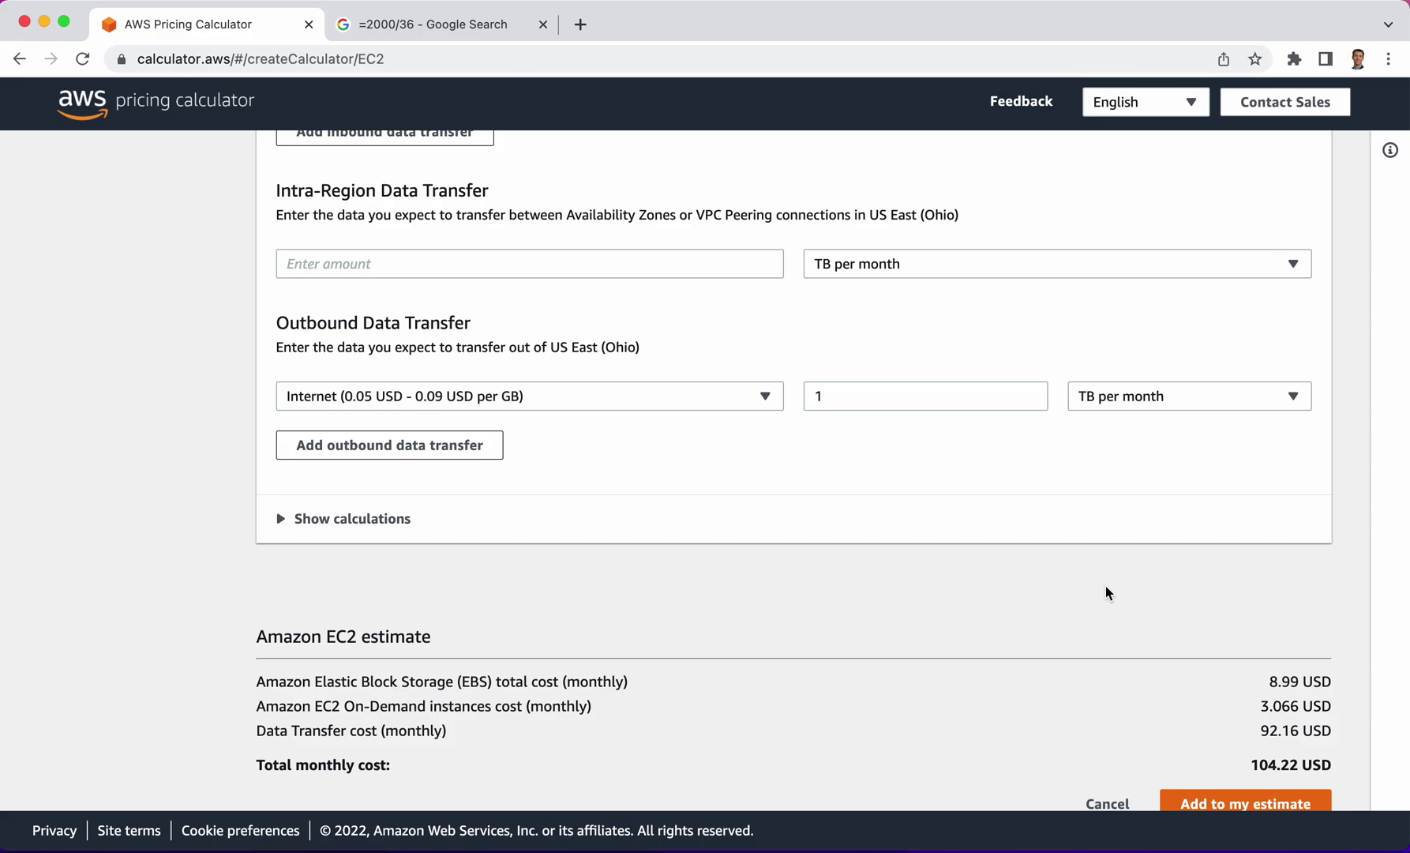
scroll(1108, 593, down, 2)
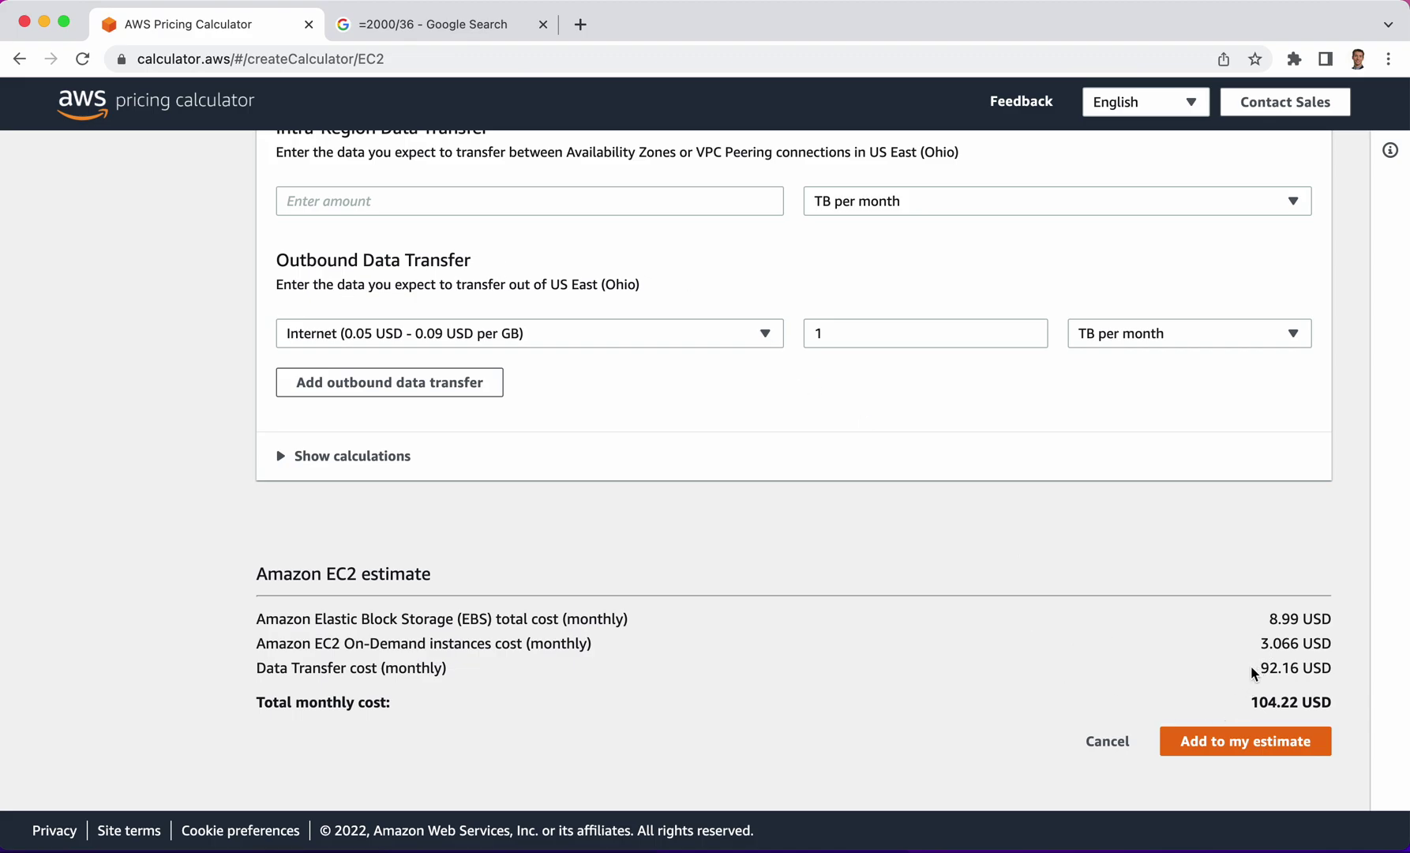
drag(1260, 669, 1348, 679)
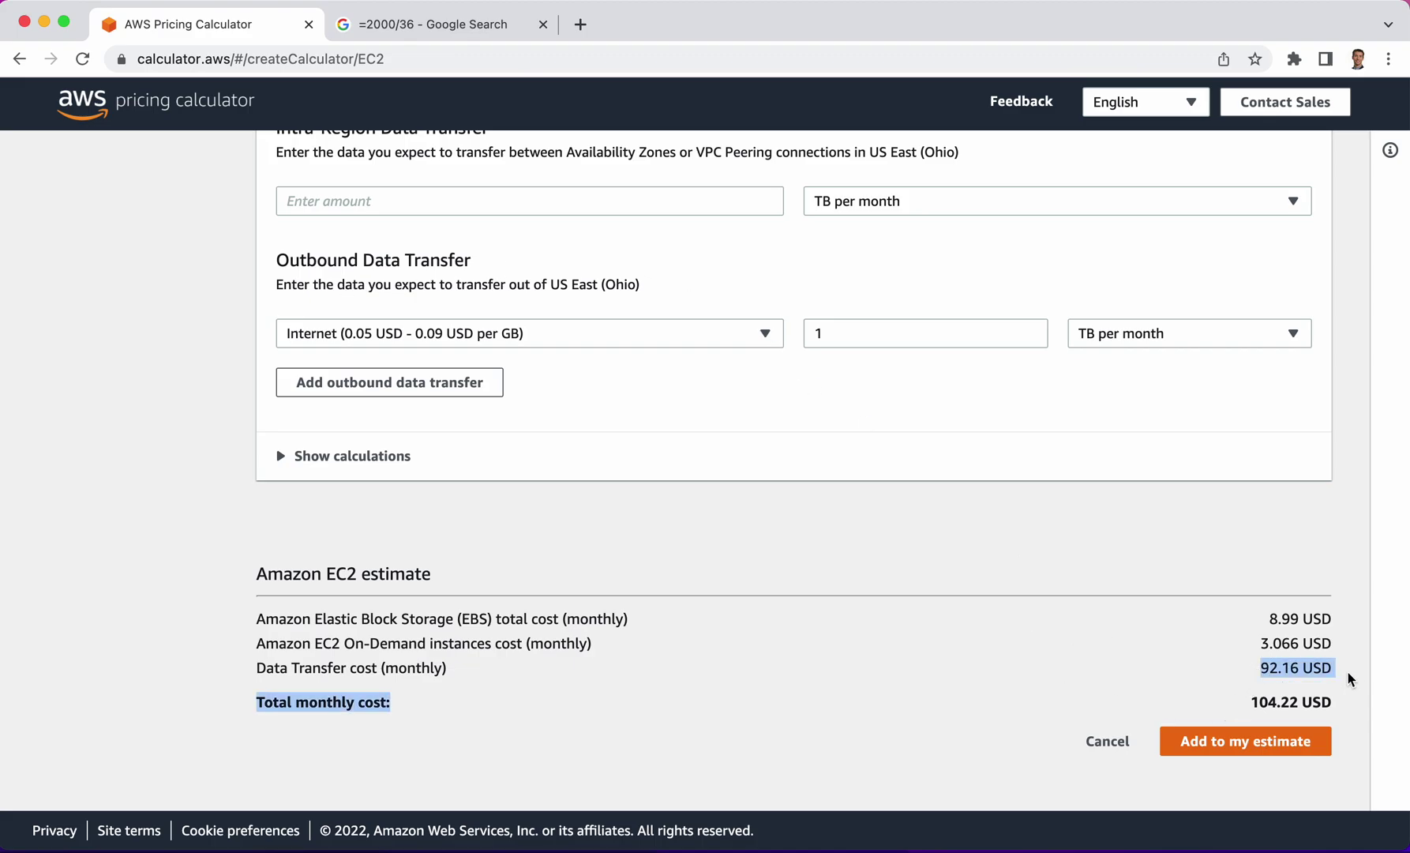
click(1329, 662)
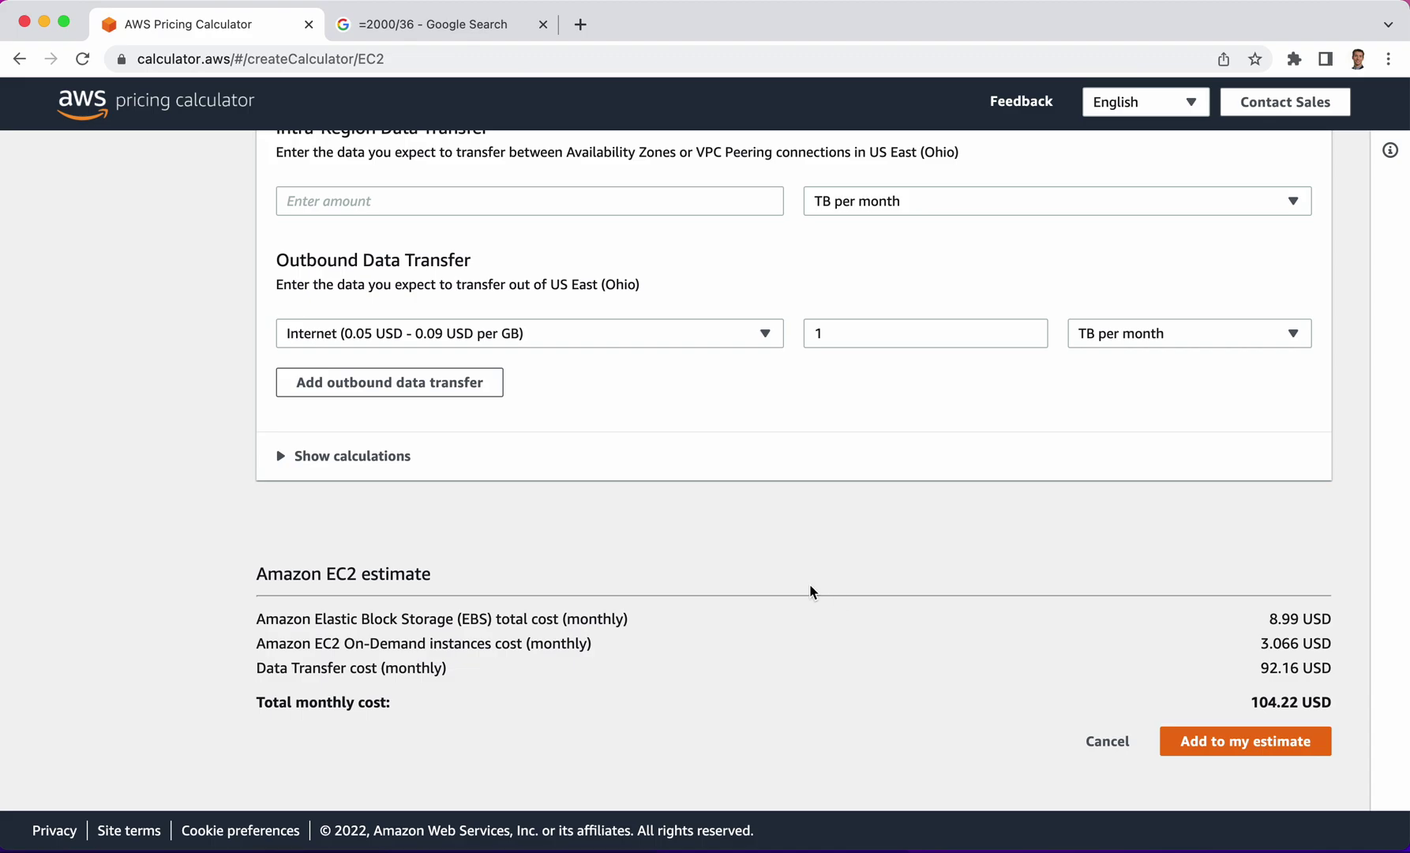
scroll(588, 491, up, 15)
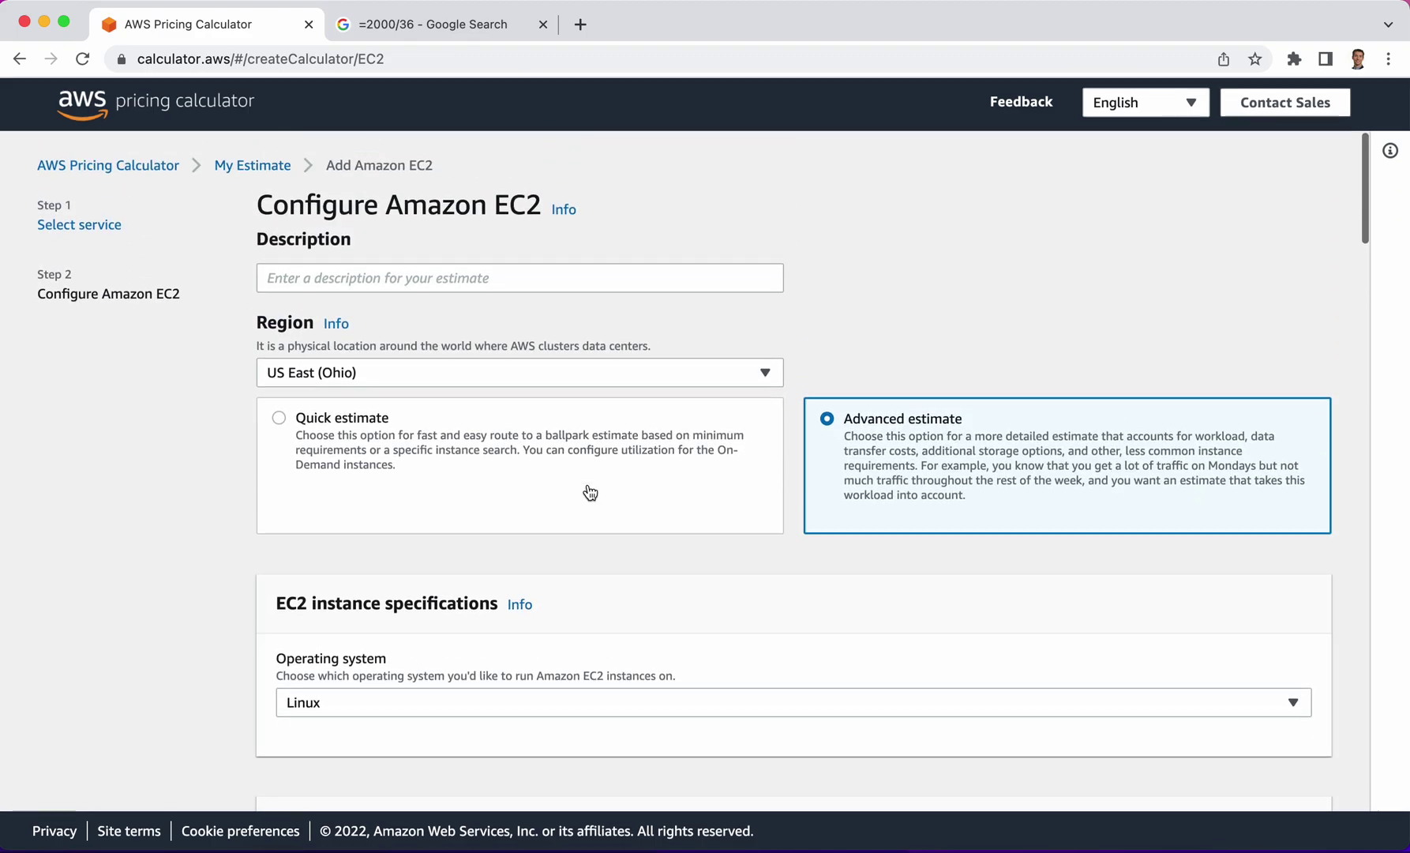